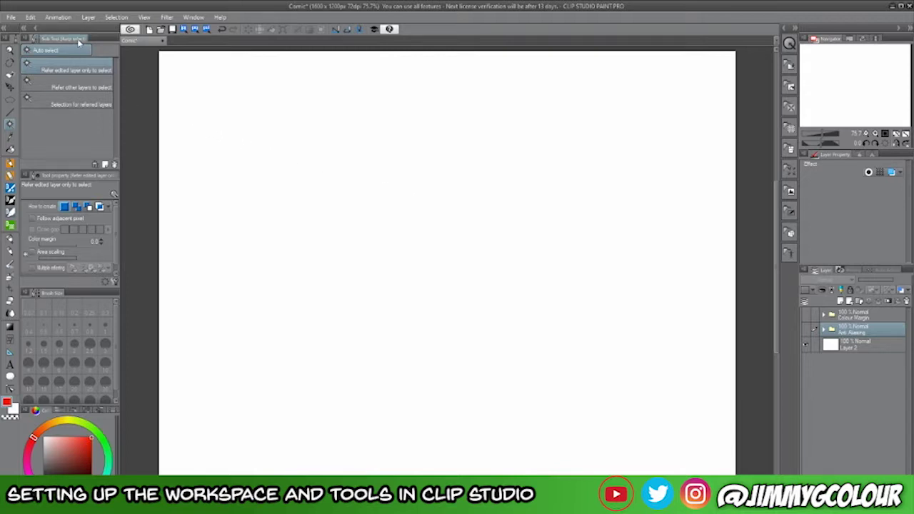
Look through the Auto select sub tools, the Selection sub tools and the Figure sub tools, returning to Auto select.
left_click(63, 87)
left_click(65, 104)
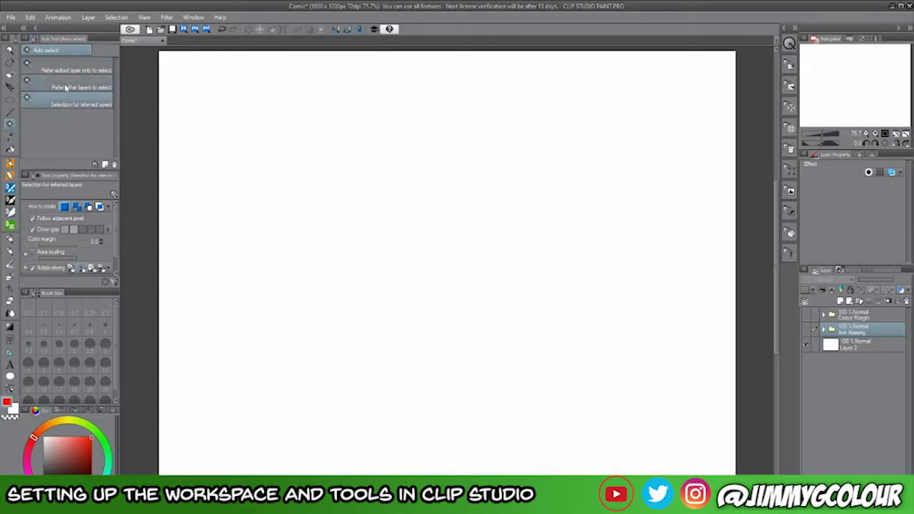
left_click(65, 87)
left_click(47, 67)
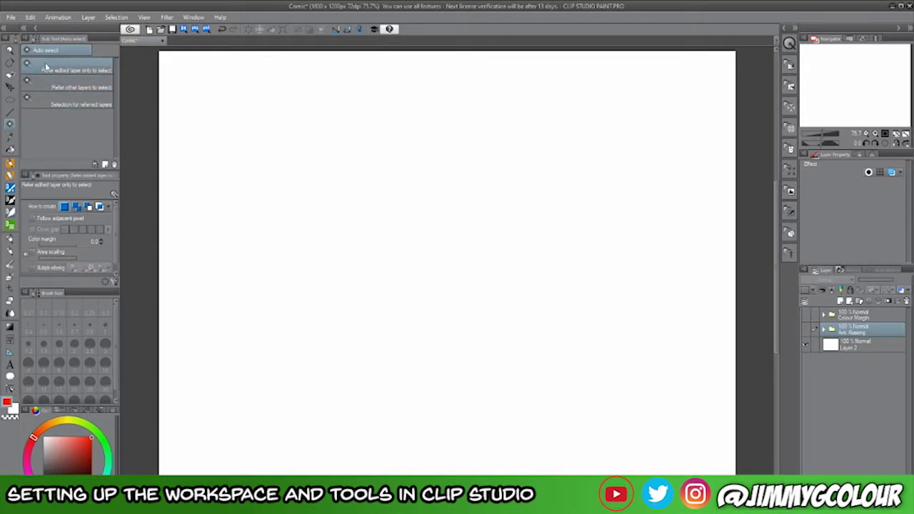
left_click(10, 101)
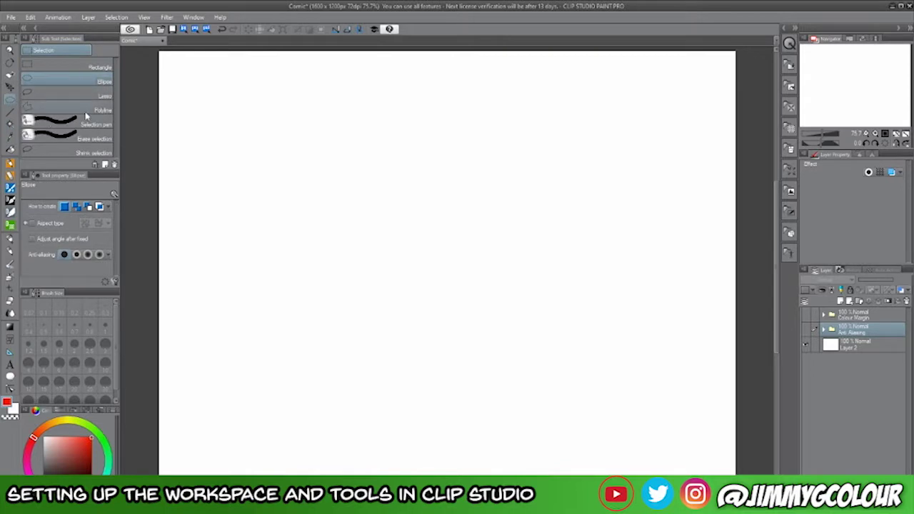
left_click(12, 113)
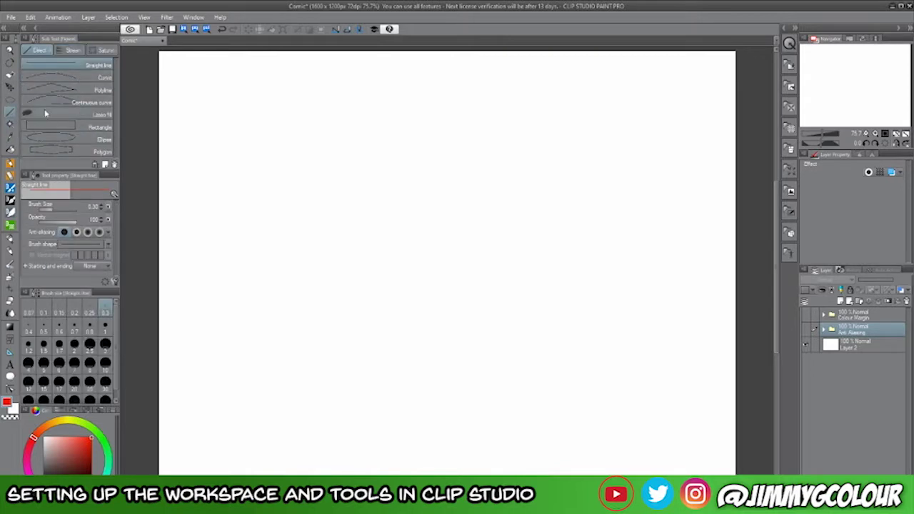
left_click(10, 124)
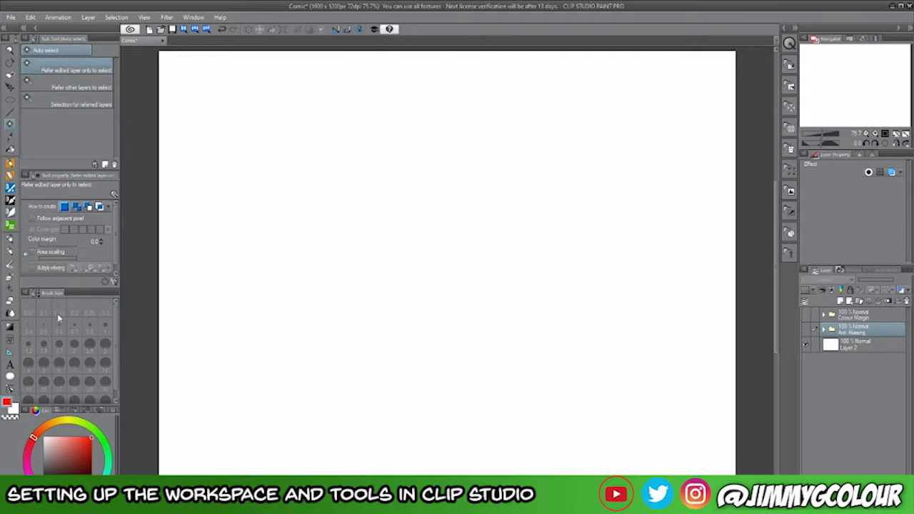
Look through the alternative colour palettes grouped with the Color Wheel, returning to the Color Wheel.
left_click(60, 412)
left_click(73, 412)
left_click(86, 412)
left_click(99, 412)
left_click(111, 412)
left_click(35, 412)
Look through the Search Layer, Animation cels, History and Auto Action palettes, returning to Layer Property and Layer.
left_click(860, 155)
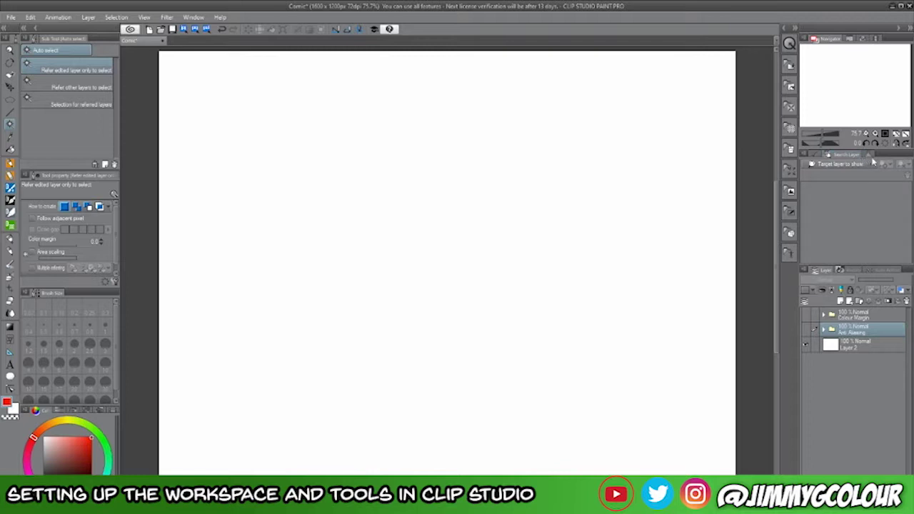
left_click(870, 157)
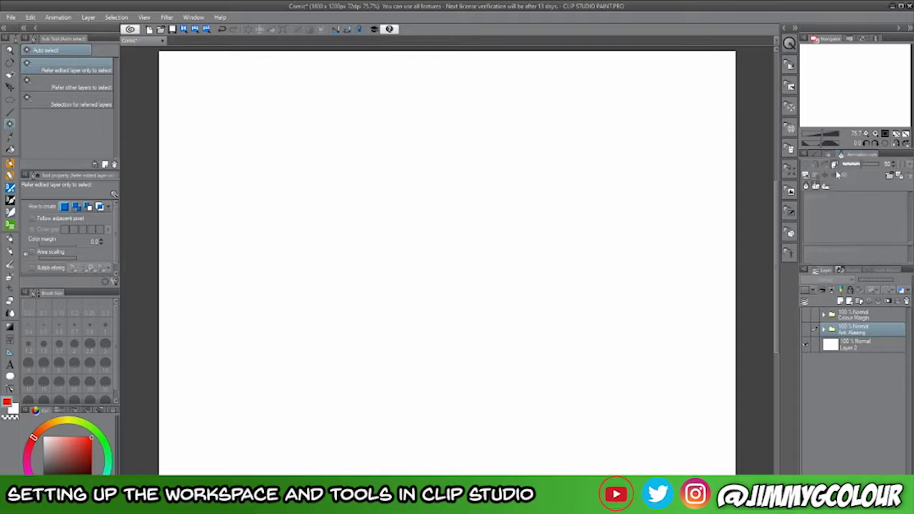
left_click(820, 159)
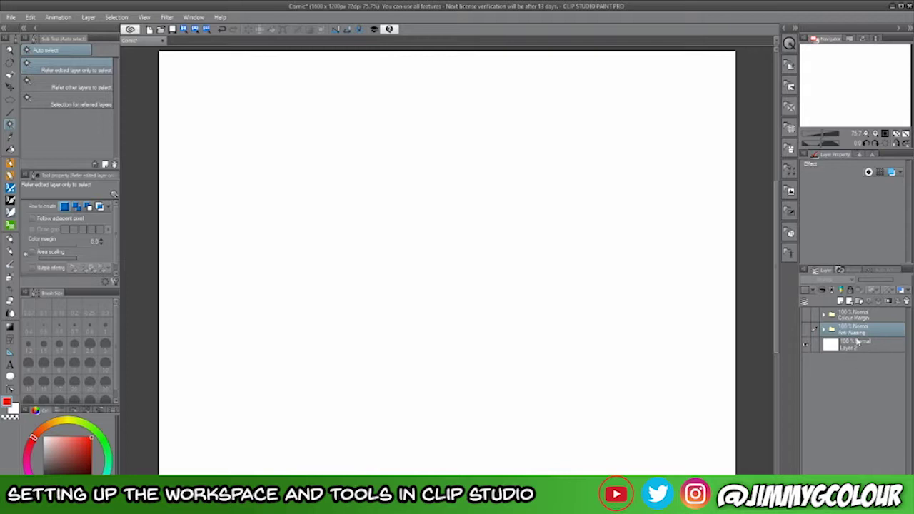
left_click(852, 271)
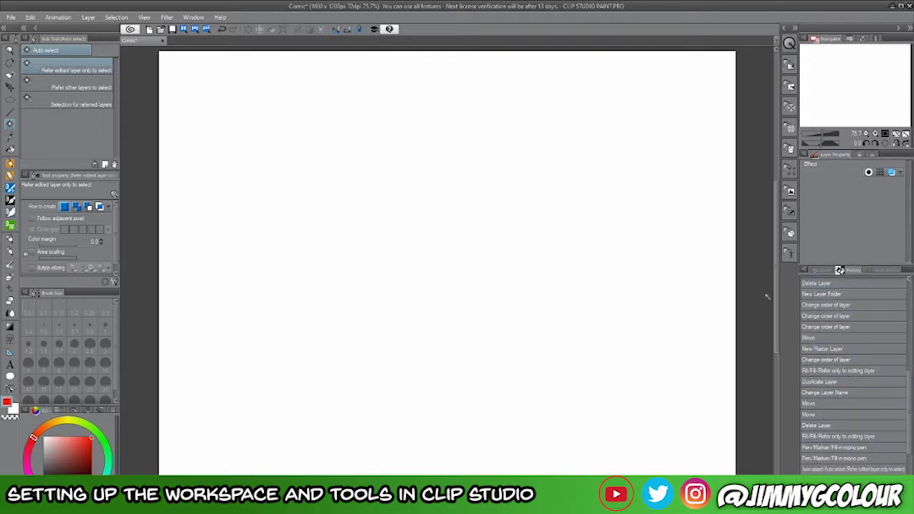
left_click(884, 270)
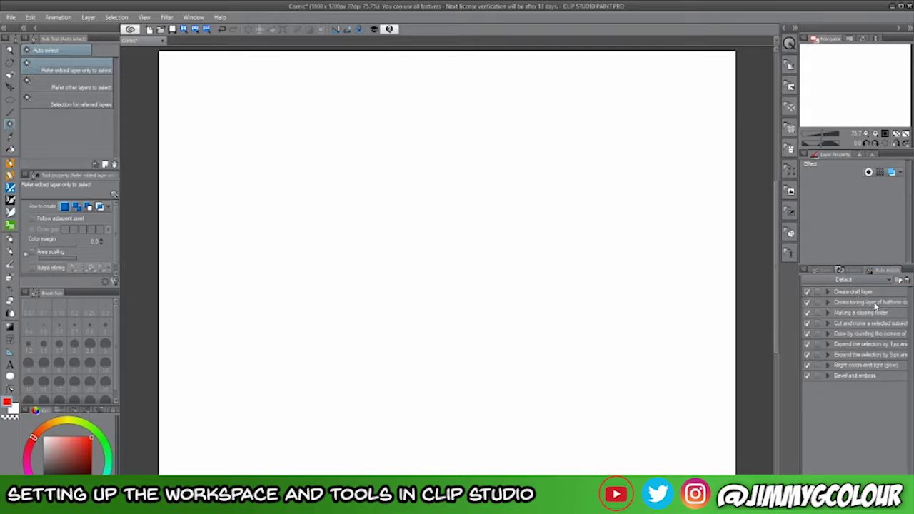
left_click(825, 271)
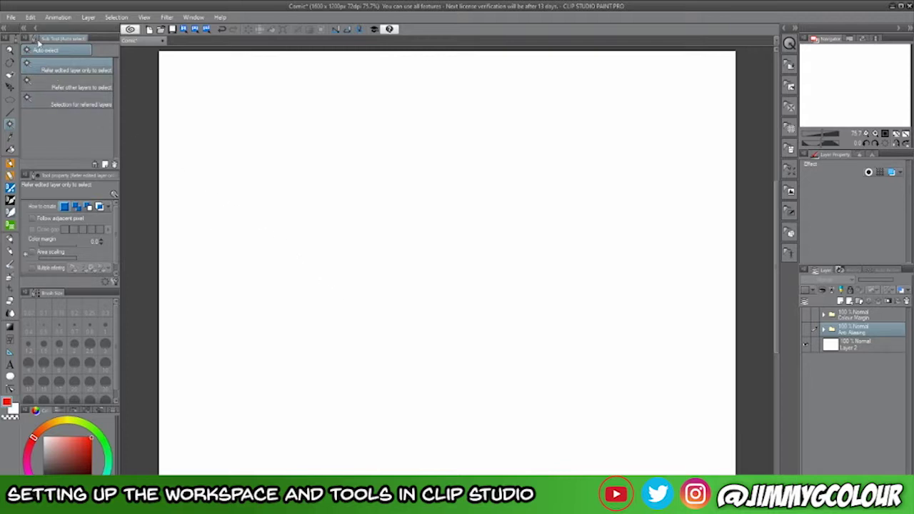
Try hiding the Tool palette and collapsing the sub tool, brush and colour palettes to icons, restoring them each time.
left_click(6, 30)
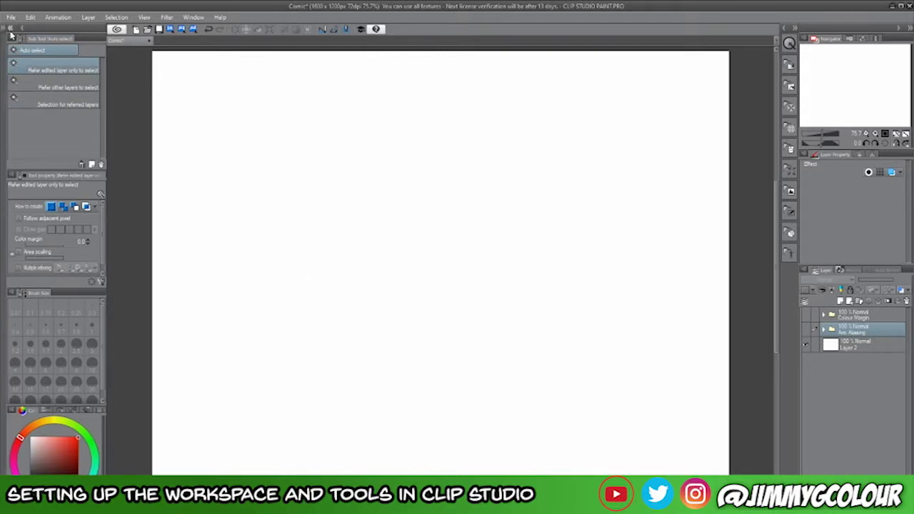
left_click(6, 32)
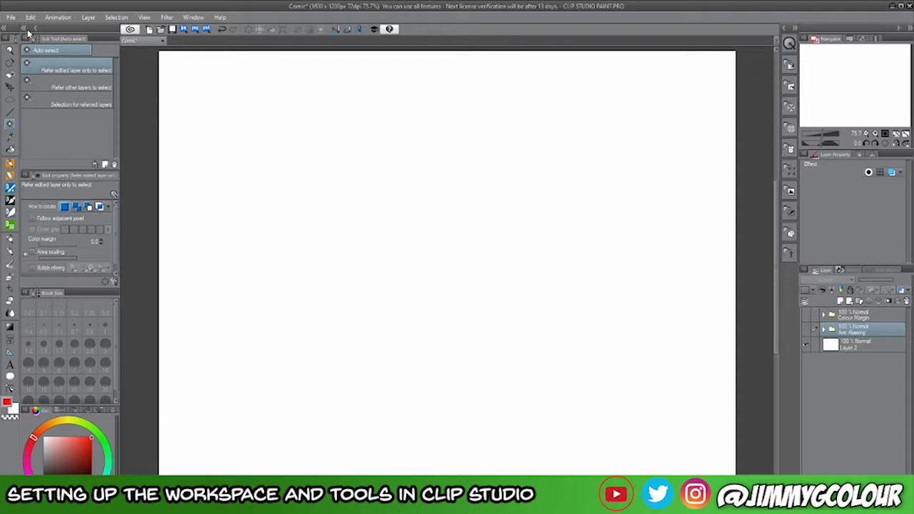
left_click(35, 28)
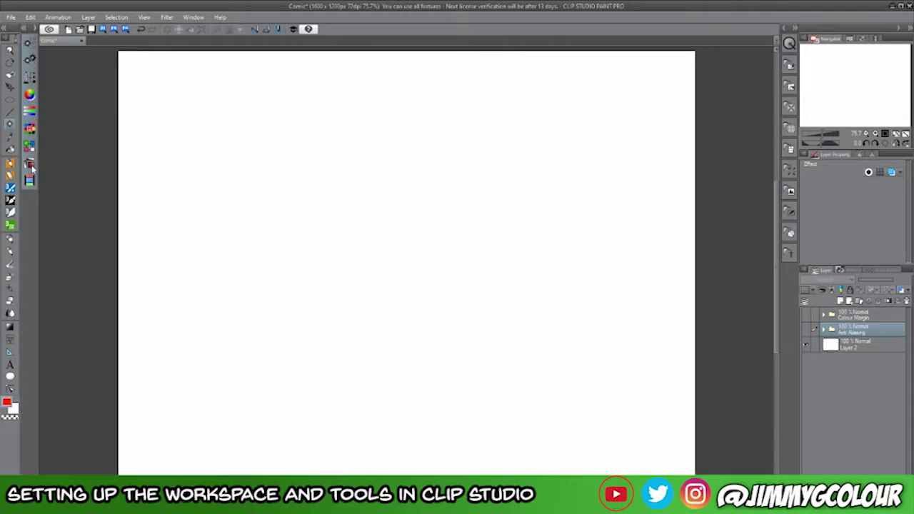
left_click(34, 28)
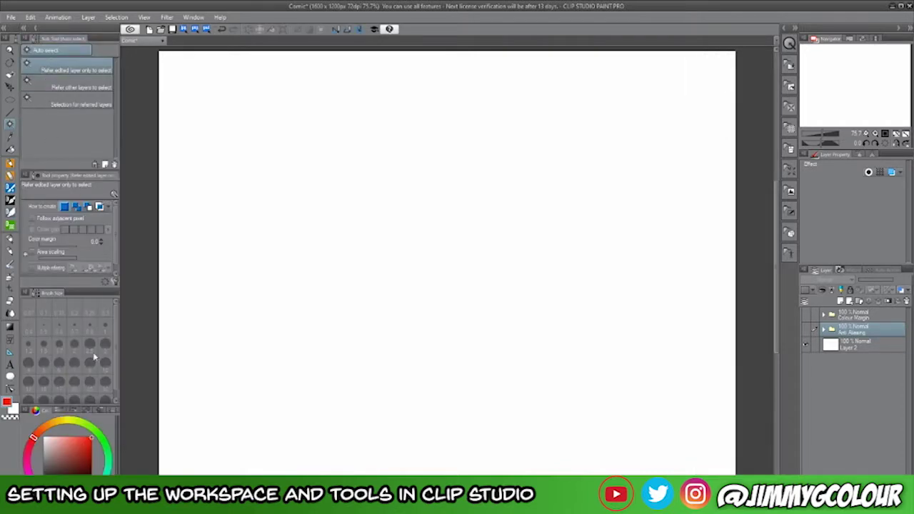
left_click(34, 28)
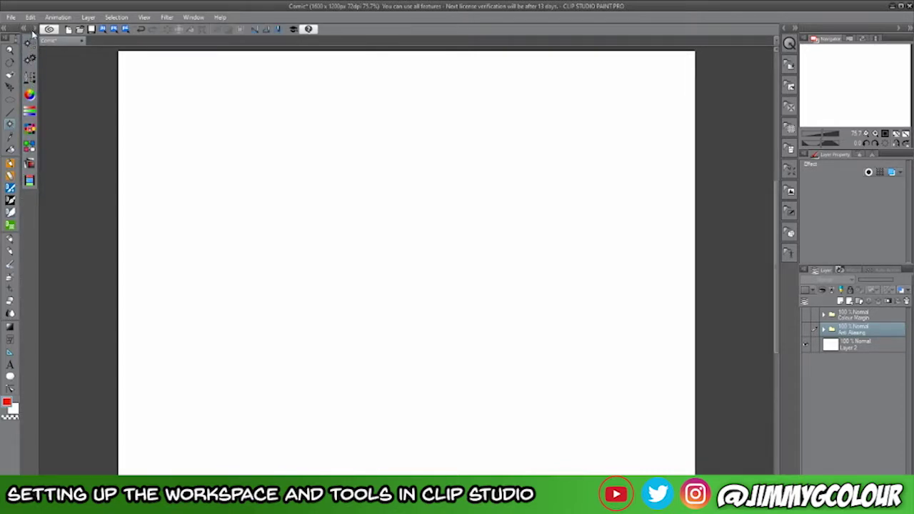
left_click(32, 31)
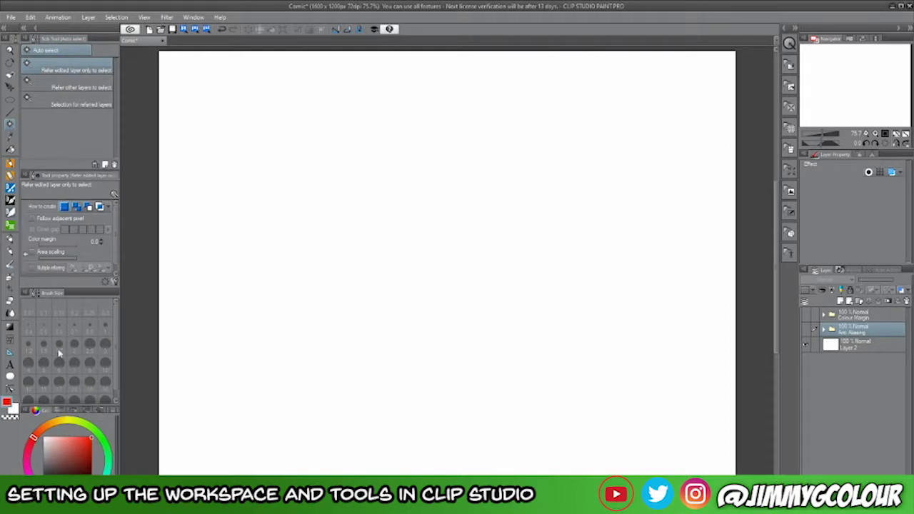
left_click(32, 31)
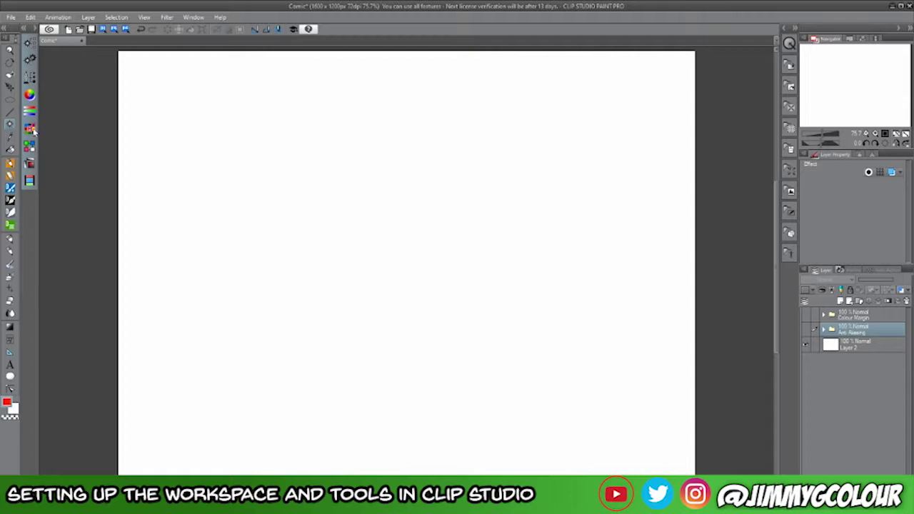
left_click(32, 34)
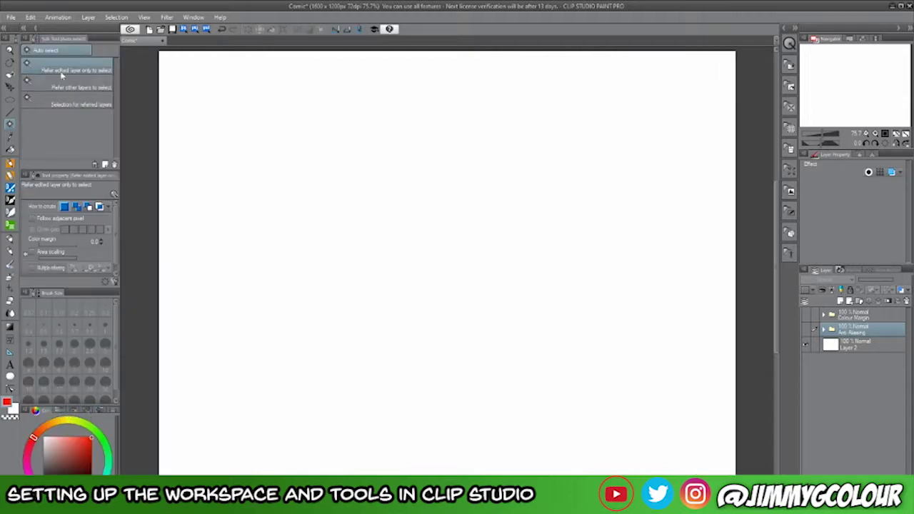
Try hiding the sub tool and colour palette dock completely and minimising the Tool palette, and restore both.
left_click(34, 33)
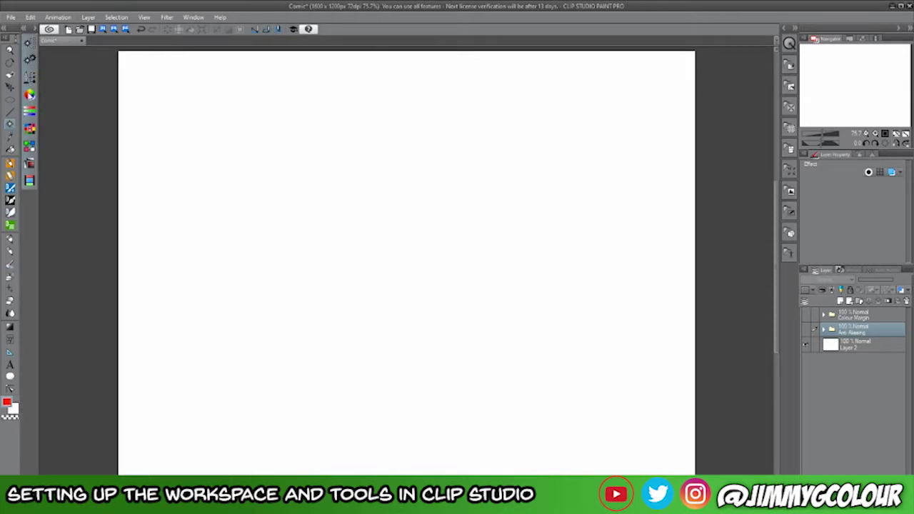
left_click(25, 28)
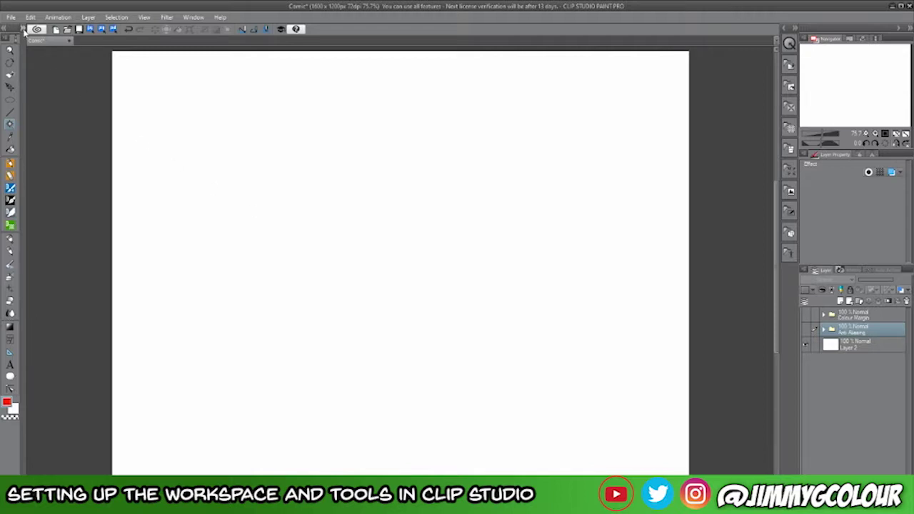
left_click(23, 30)
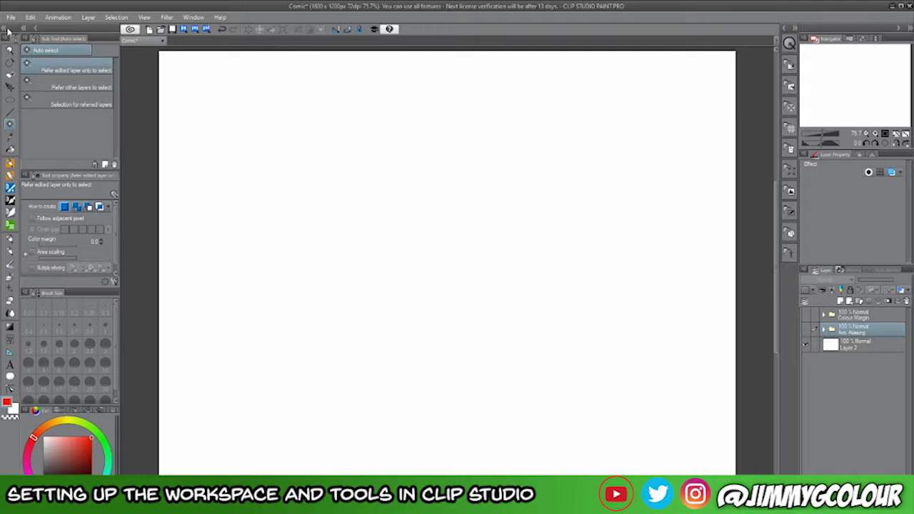
left_click(7, 30)
left_click(5, 32)
Expand the Quick Access and material dock, view the Download and Monochromatic pattern materials, and collapse it again.
left_click(786, 30)
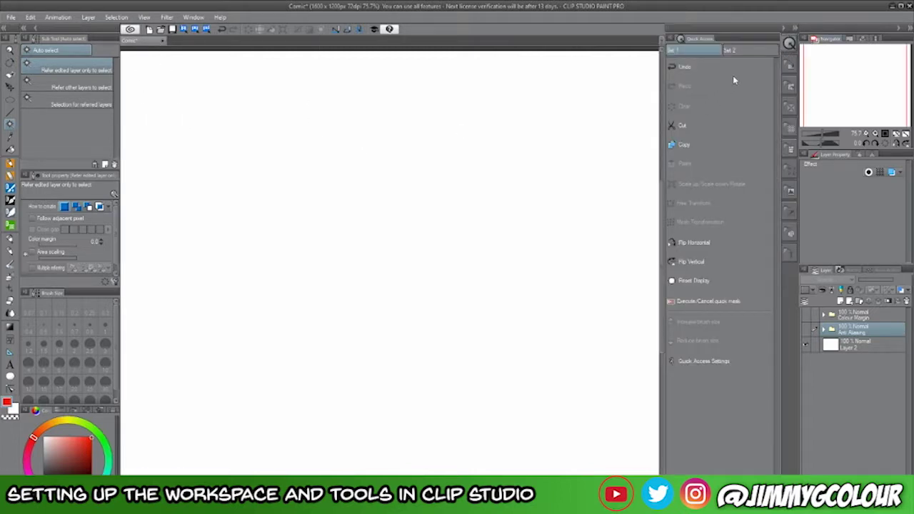
left_click(790, 86)
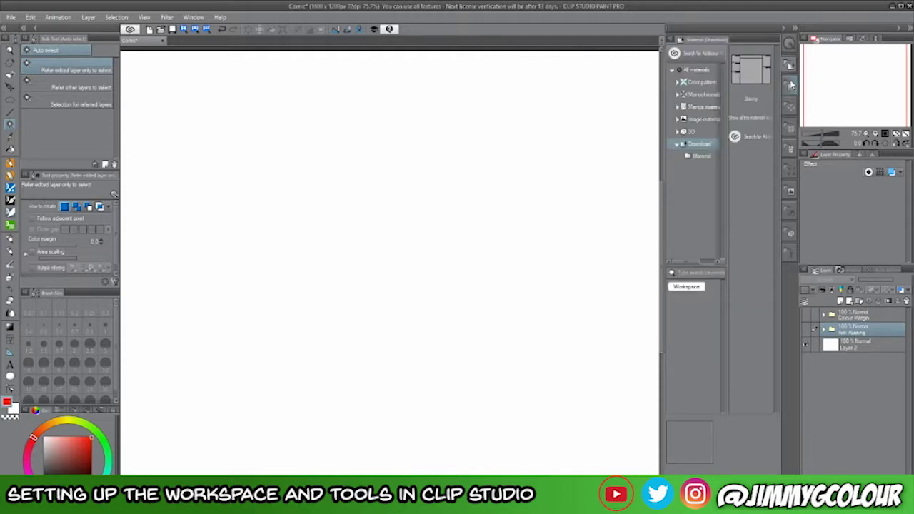
left_click(791, 87)
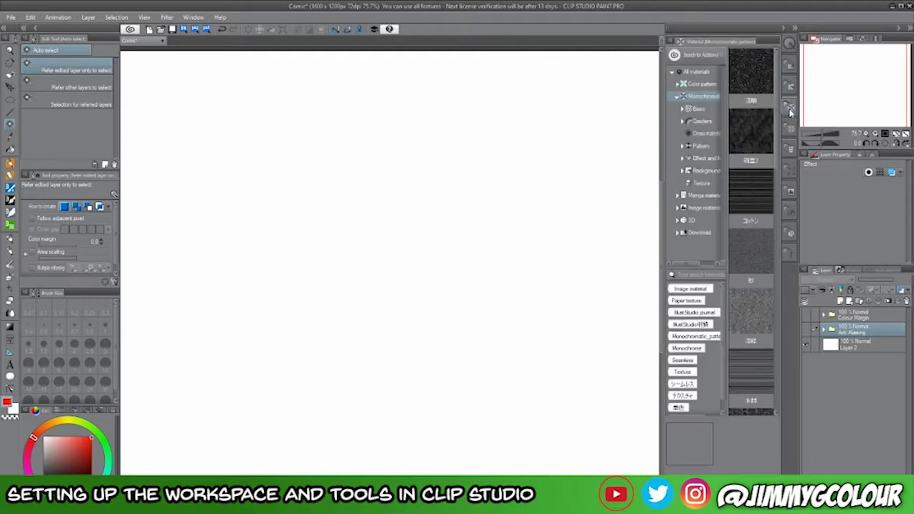
left_click(787, 35)
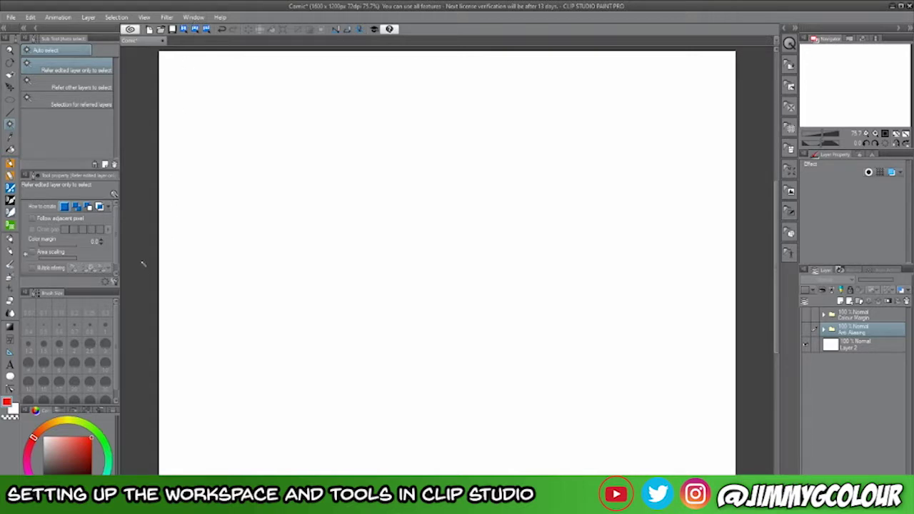
Switch to the Illustration workspace, importing its shortcut settings, command bar layout and unit settings.
left_click(193, 18)
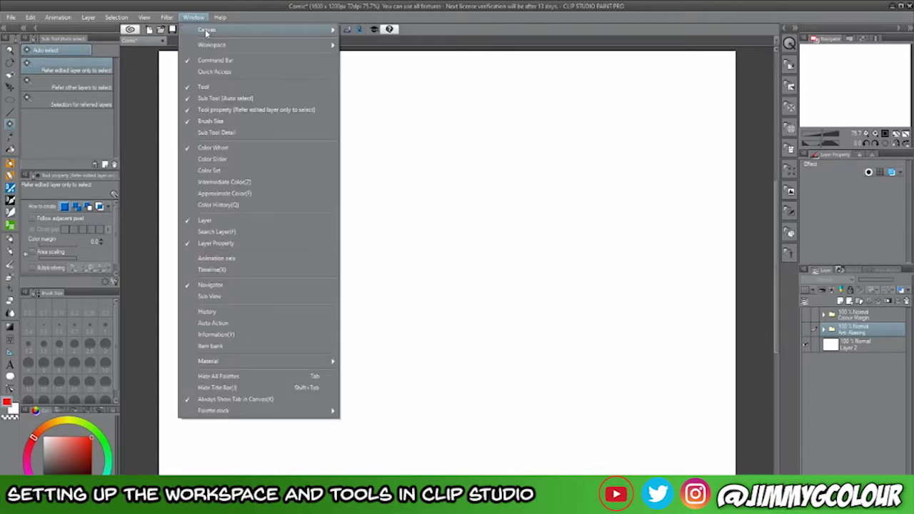
mouse_move(307, 47)
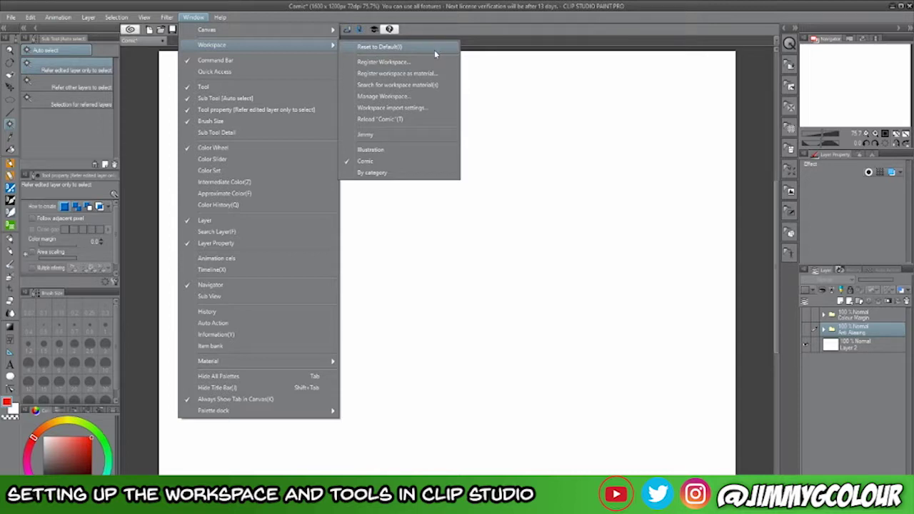
left_click(418, 151)
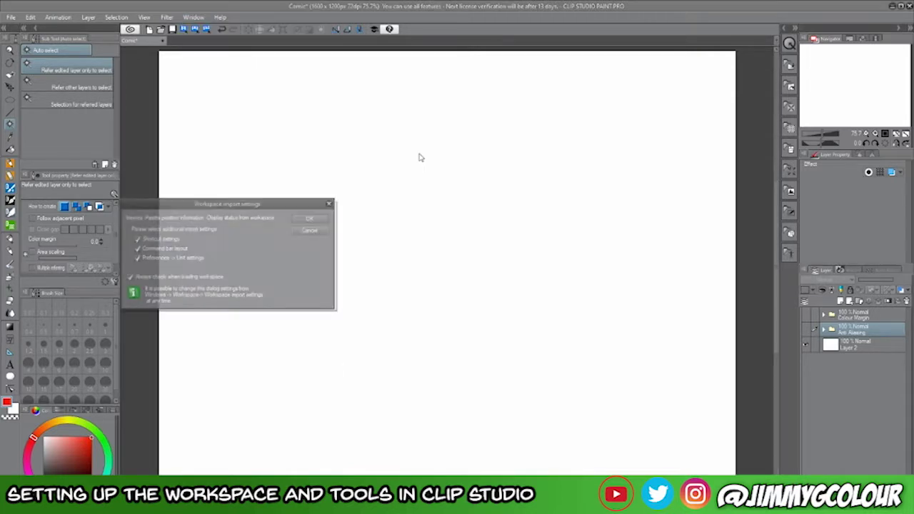
left_click(311, 218)
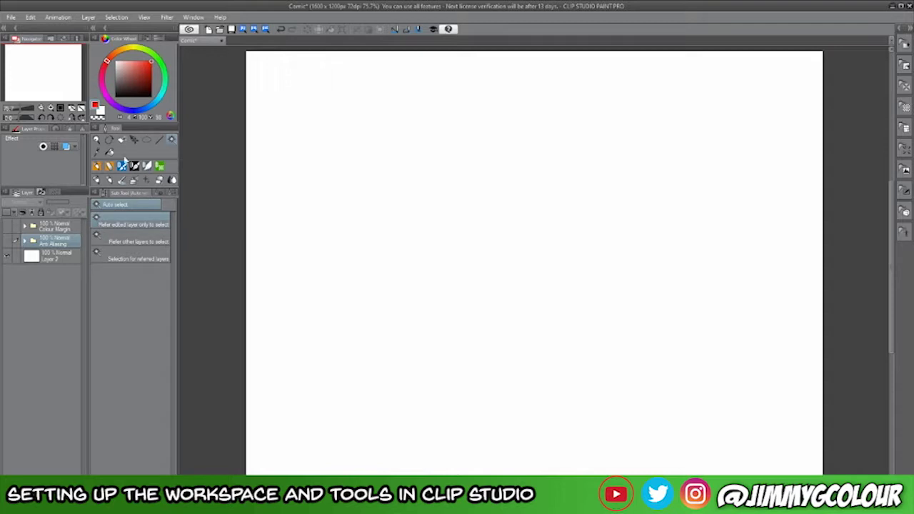
Switch back to the Comic workspace, importing its shortcut settings, command bar layout and unit settings.
left_click(193, 18)
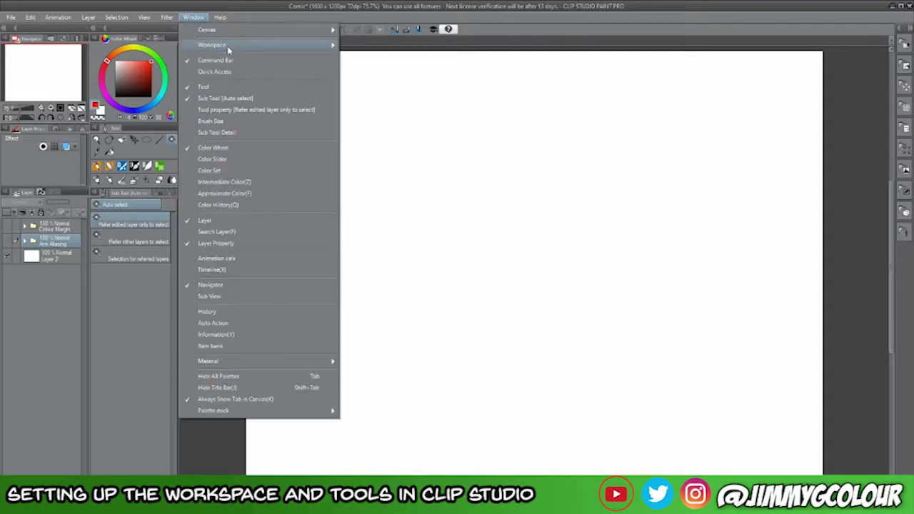
mouse_move(228, 46)
left_click(386, 166)
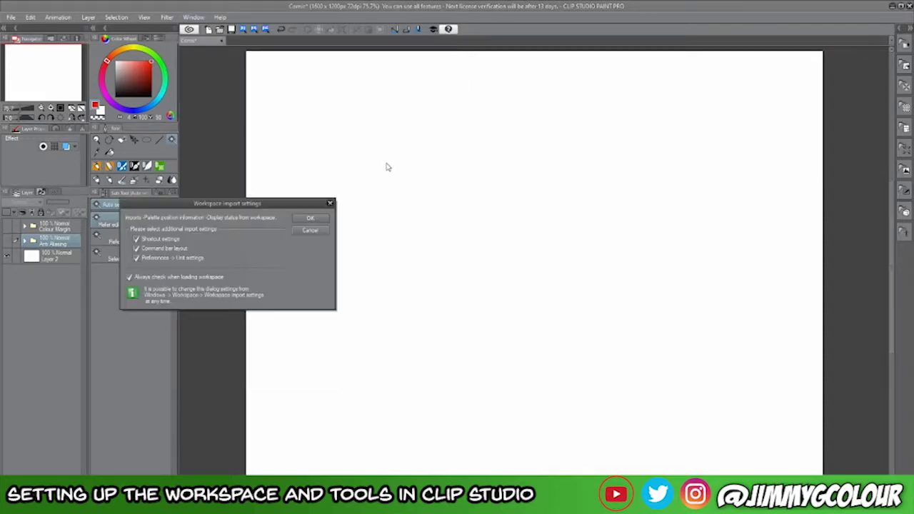
left_click(318, 220)
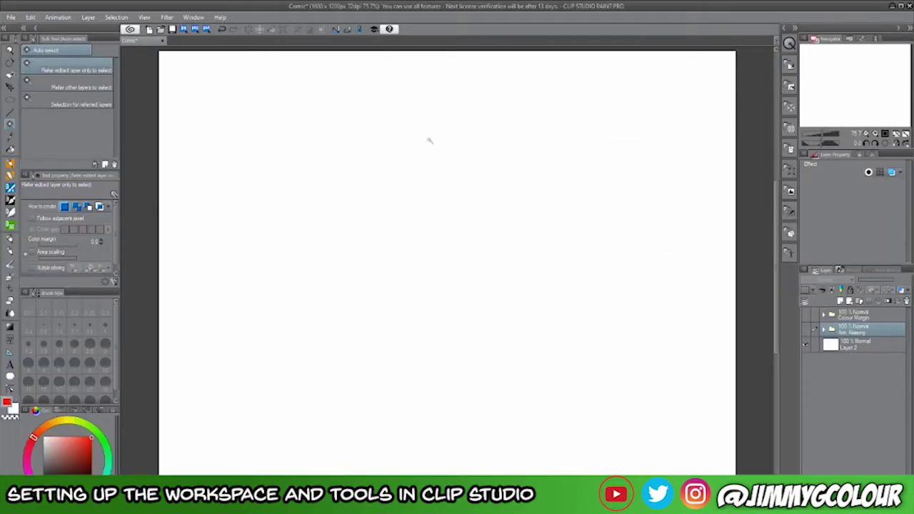
Try another preset workspace, importing its shortcut settings, command bar layout and unit settings.
left_click(194, 16)
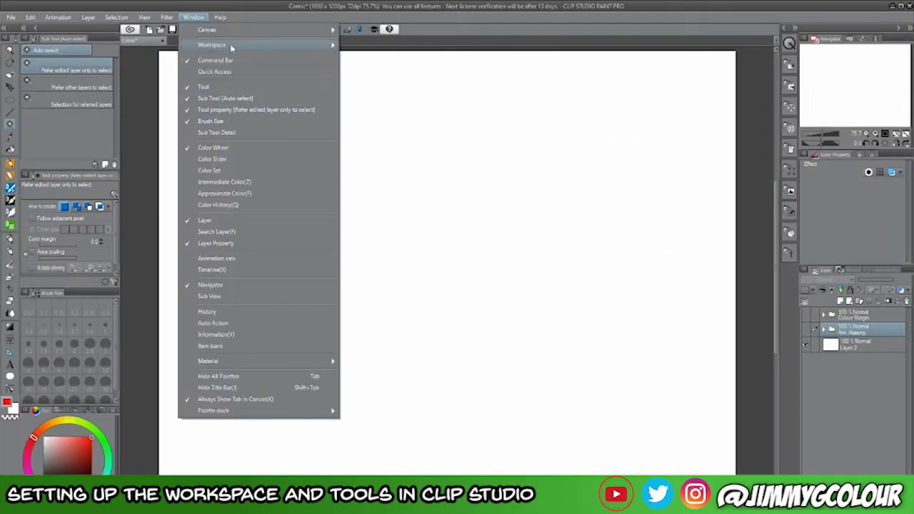
mouse_move(247, 45)
left_click(393, 171)
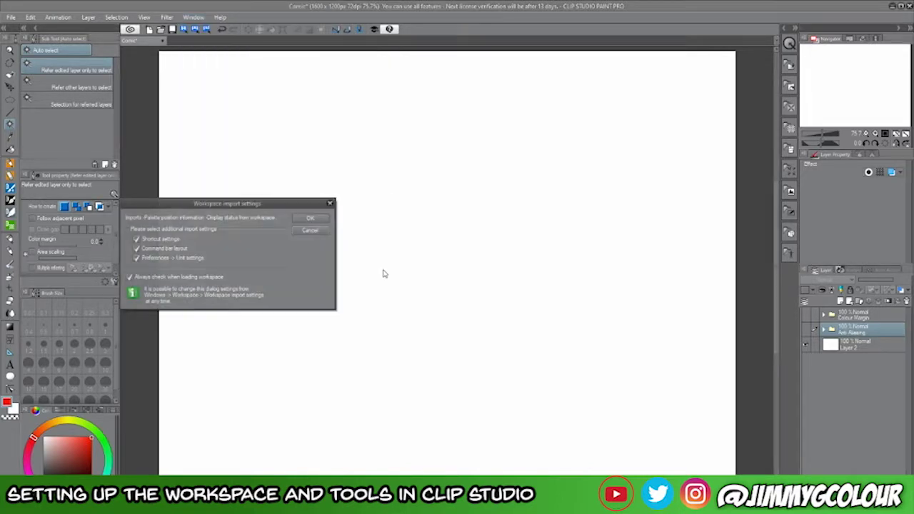
left_click(309, 218)
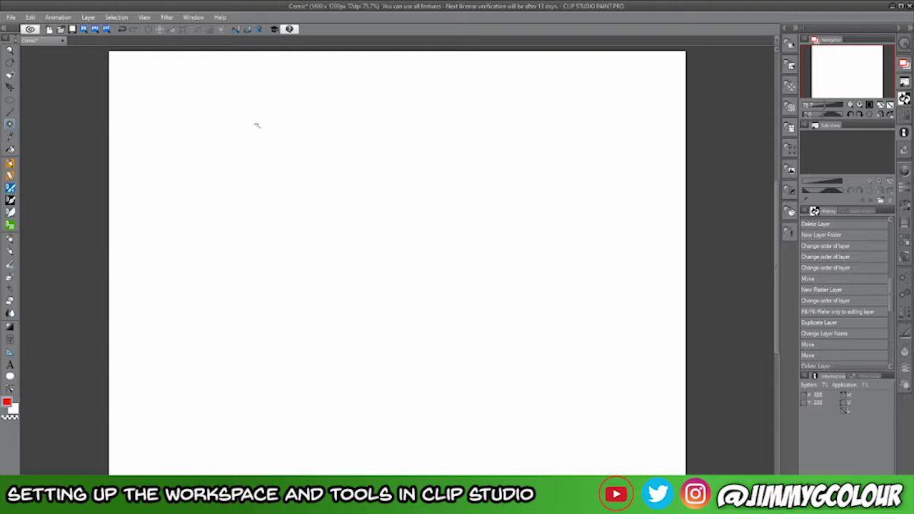
Switch to the workspace that docks the Tool, Layer, Color Wheel, Color Slider, Sub Tool and Brush Size palettes together beside the canvas.
left_click(194, 17)
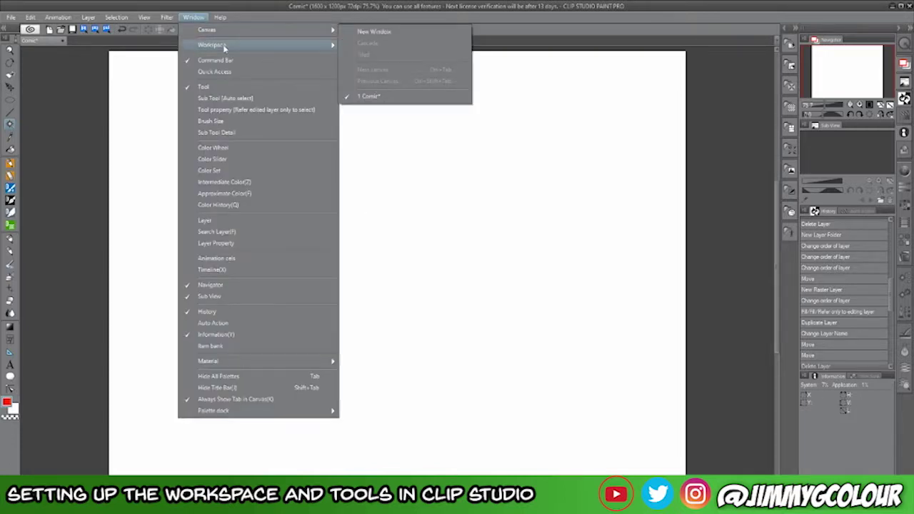
mouse_move(214, 44)
left_click(378, 138)
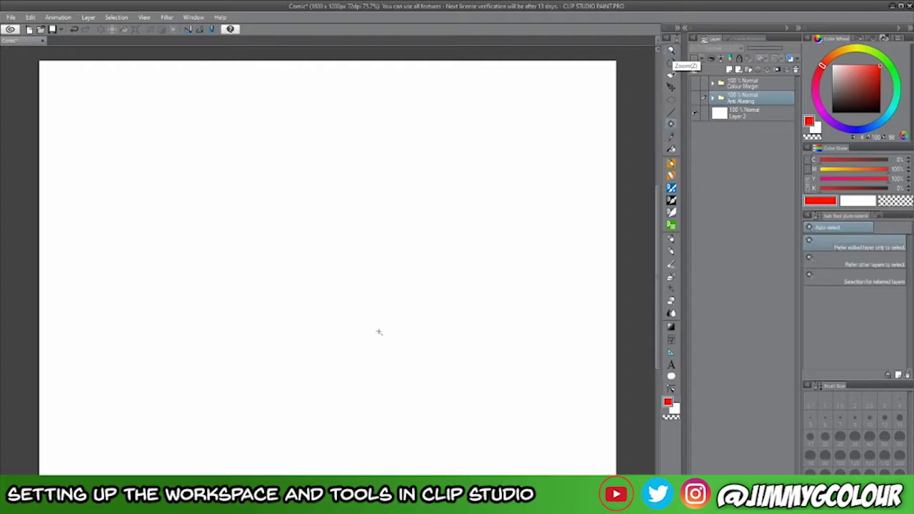
Switch to the Zoom tool, the Eyedropper, and finally the Pen tool with its Fill-in-mono pen marker.
key("z")
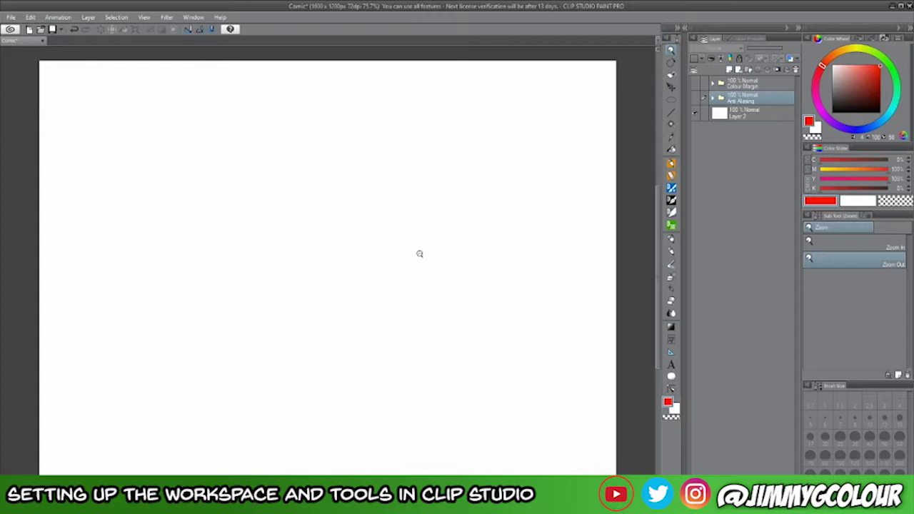
key("i")
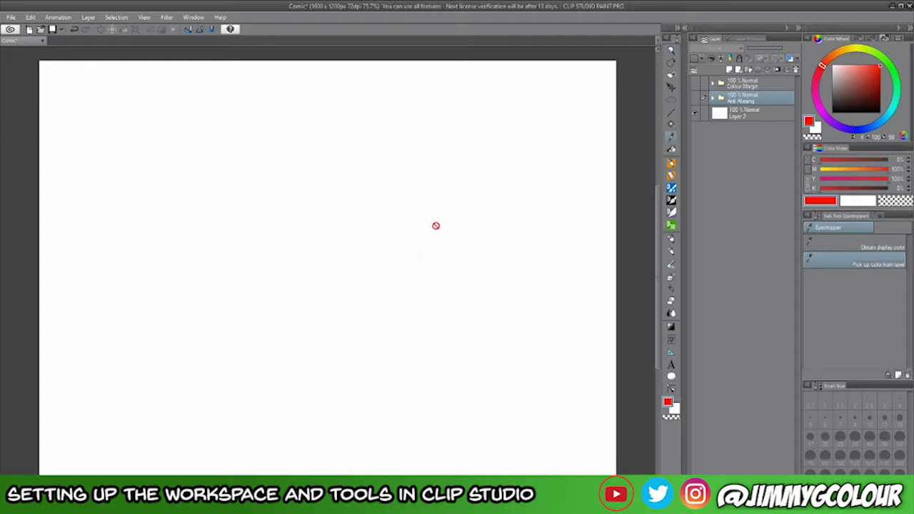
left_click(674, 243)
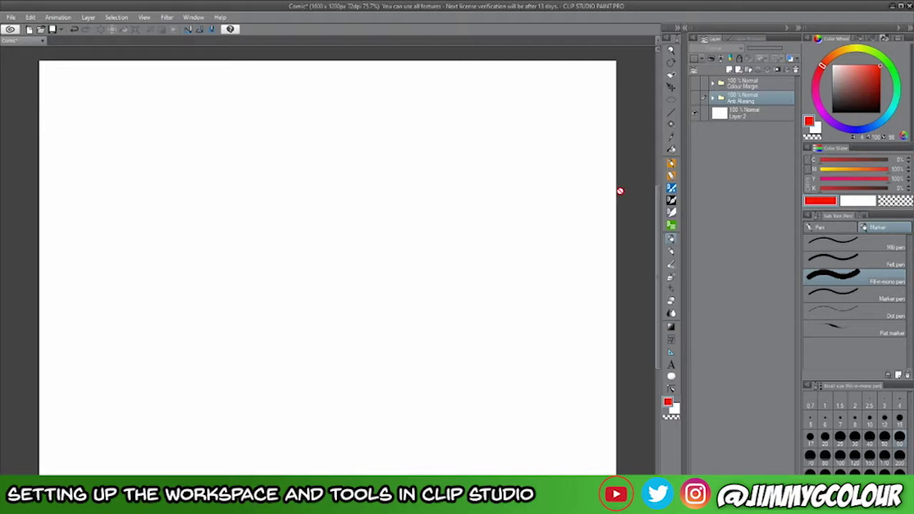
View the Layer Property palette docked behind the Layer palette, and return to the layer list.
left_click(741, 40)
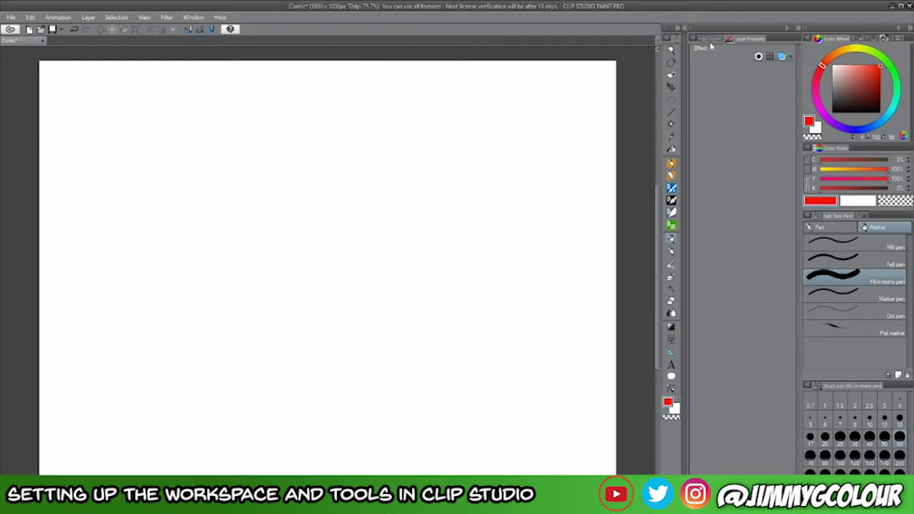
left_click(194, 17)
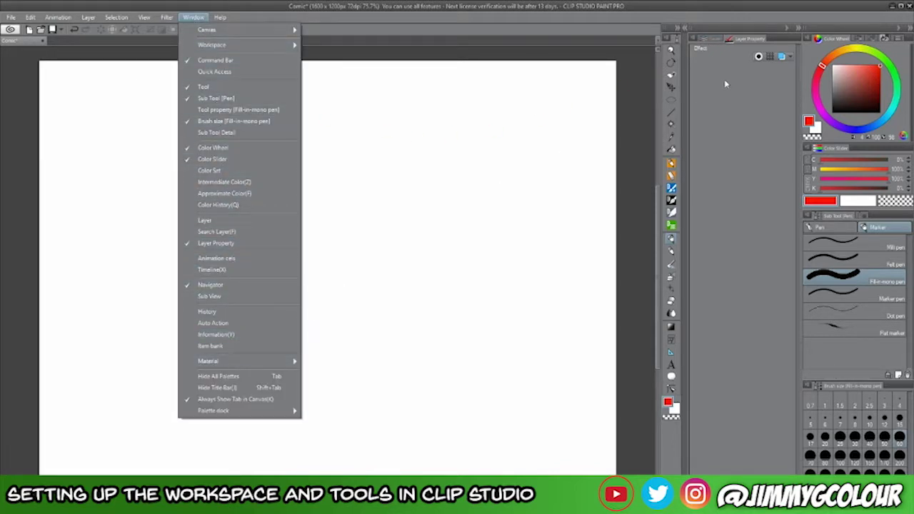
left_click(740, 40)
left_click(716, 39)
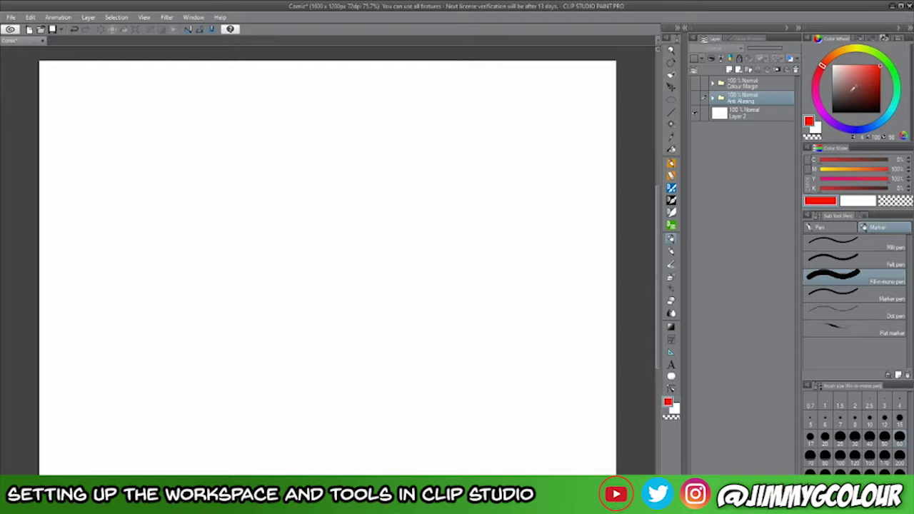
View the History palette and the Fill-in-mono pen's Tool Property palette, returning to the Color Wheel and Sub Tool palettes.
left_click(857, 39)
left_click(872, 41)
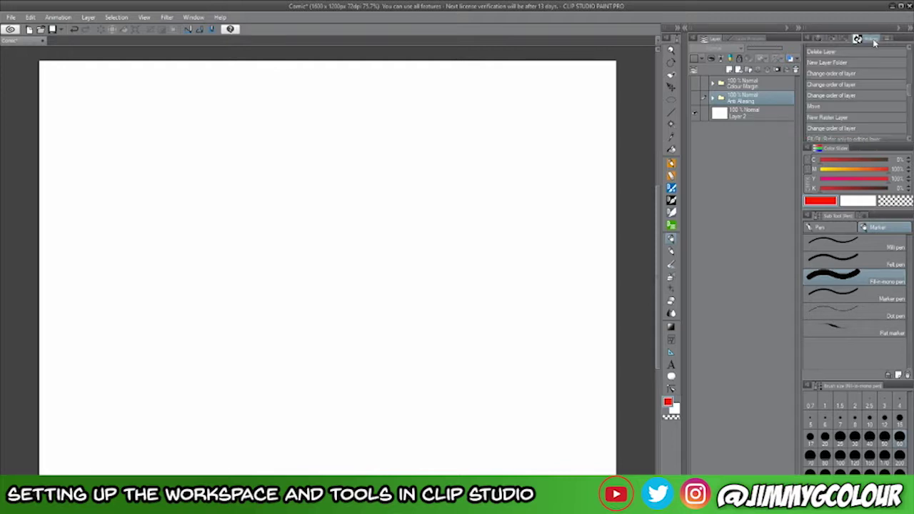
left_click(851, 38)
left_click(867, 39)
left_click(819, 41)
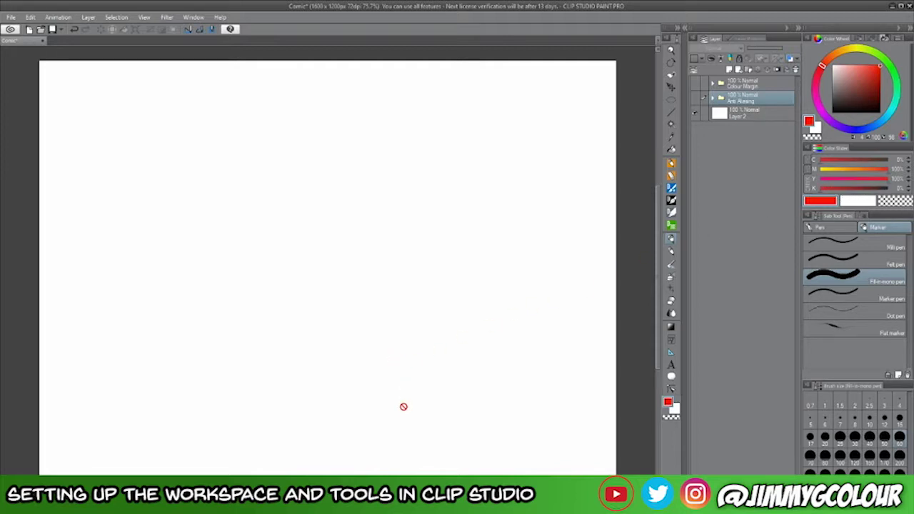
left_click(864, 216)
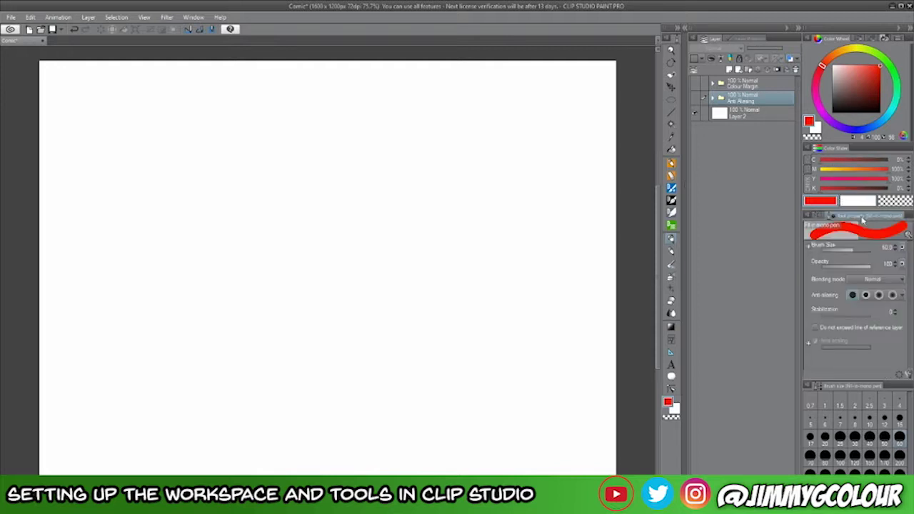
left_click(844, 217)
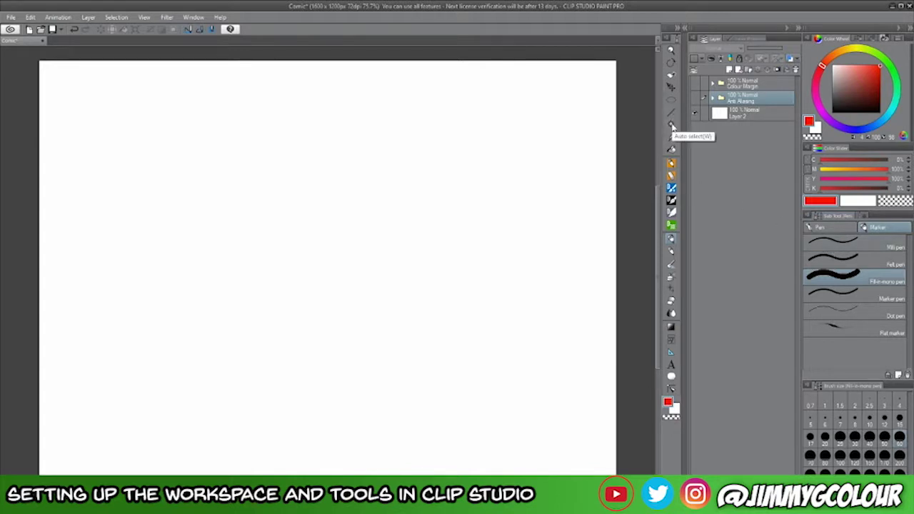
Try the Auto select and Operation tools, and return to the Fill-in-mono pen.
left_click(671, 126)
left_click(671, 75)
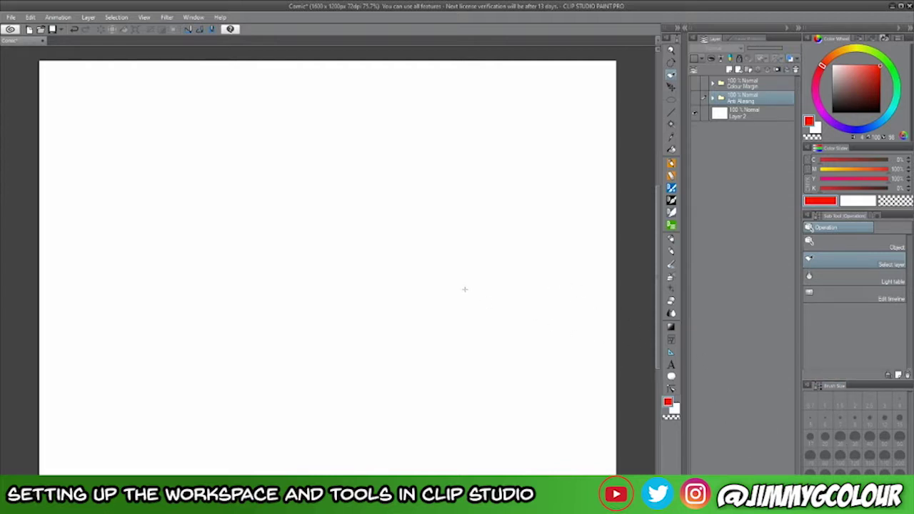
left_click(673, 240)
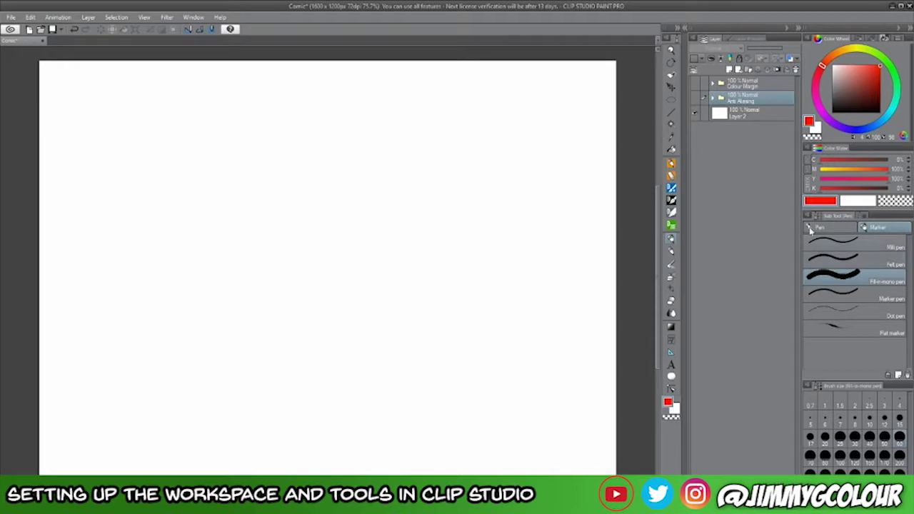
Select Layer 2 and repeatedly step the Fill-in-mono pen's brush size down and up.
left_click(739, 116)
key("bracketleft")
key("bracketright")
key("bracketright")
key("bracketleft")
key("bracketleft")
key("bracketright")
key("bracketright")
key("bracketright")
key("bracketleft")
key("bracketleft")
key("bracketleft")
key("bracketright")
key("bracketright")
key("bracketright")
key("bracketleft")
key("bracketleft")
key("bracketright")
key("bracketright")
key("bracketleft")
key("bracketright")
key("bracketright")
key("bracketright")
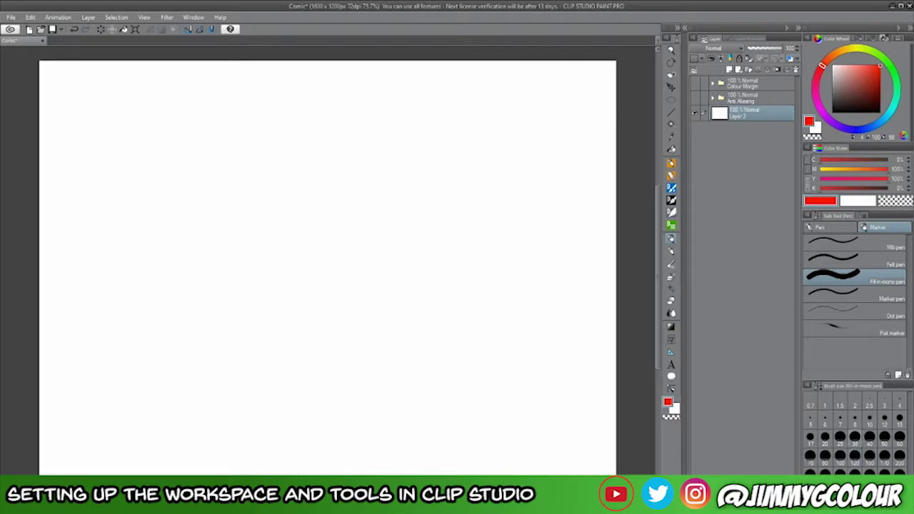
Paint two red vertical test strokes on Layer 2, the second at brush size 200, and undo both.
left_click_drag(211, 217, 220, 327)
left_click(898, 457)
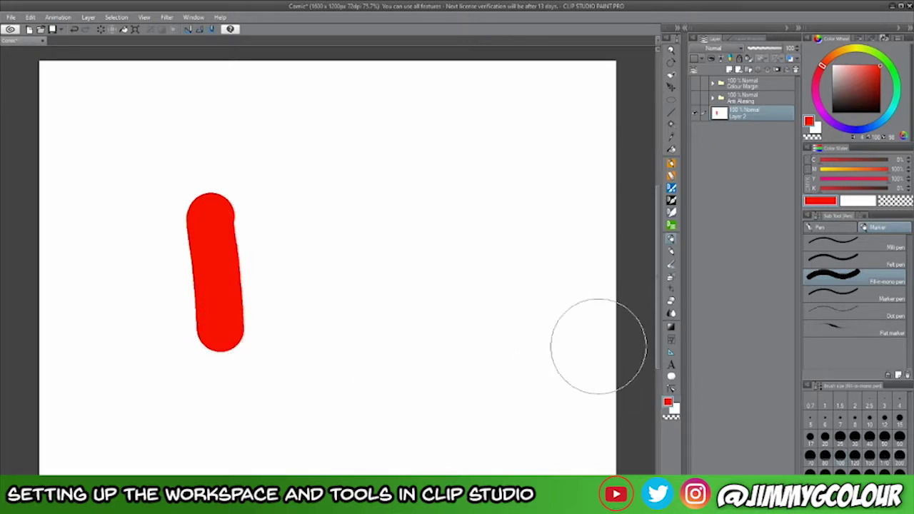
left_click_drag(410, 173, 425, 354)
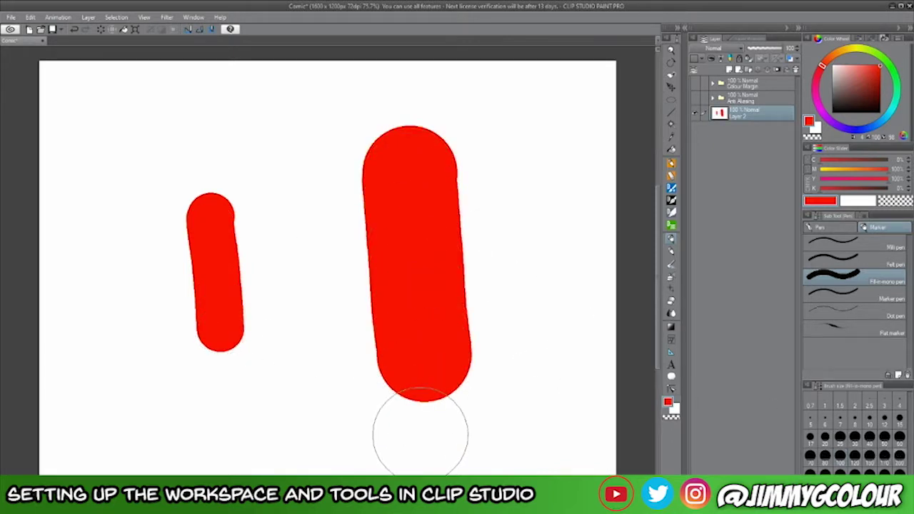
key("ctrl+z")
key("ctrl+z")
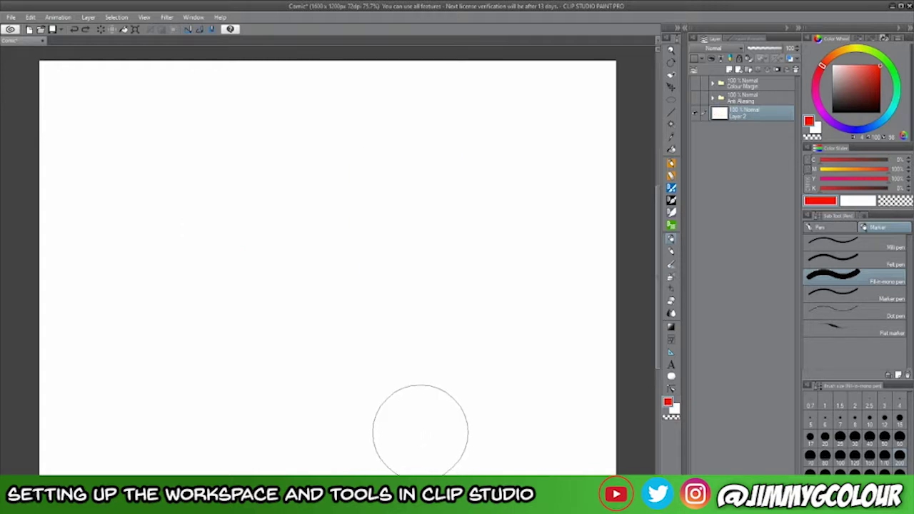
Show the Anti Aliasing layer folder and examine the edge of the circle labelled Anti-Aliasing: OFF up close.
key("p")
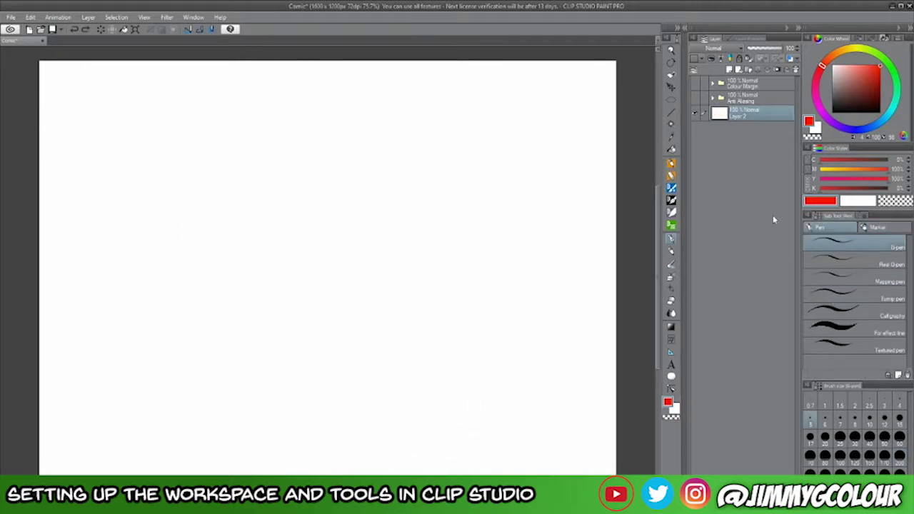
left_click(695, 99)
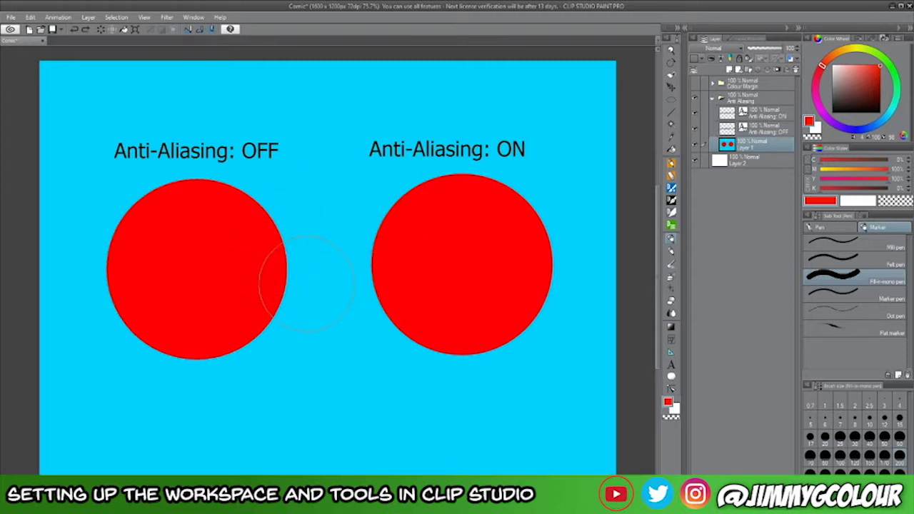
left_click(672, 53)
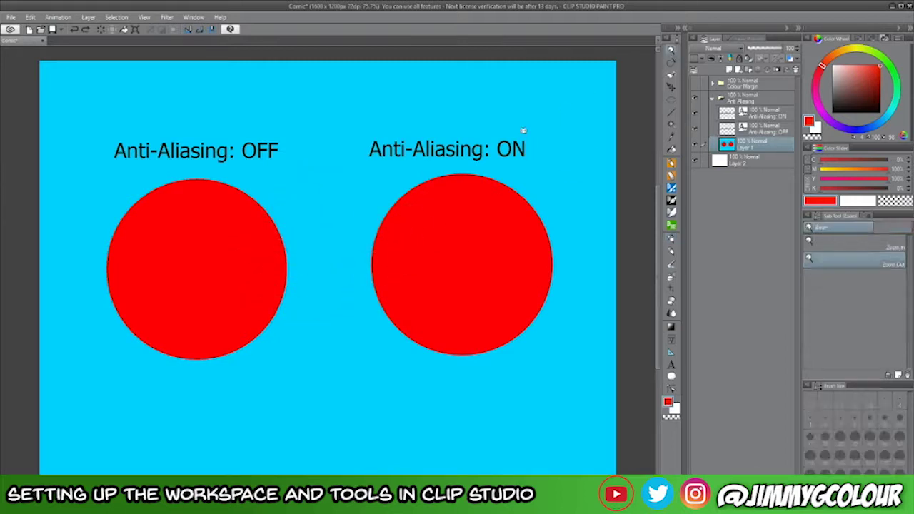
left_click(245, 206)
left_click_drag(260, 206, 296, 278)
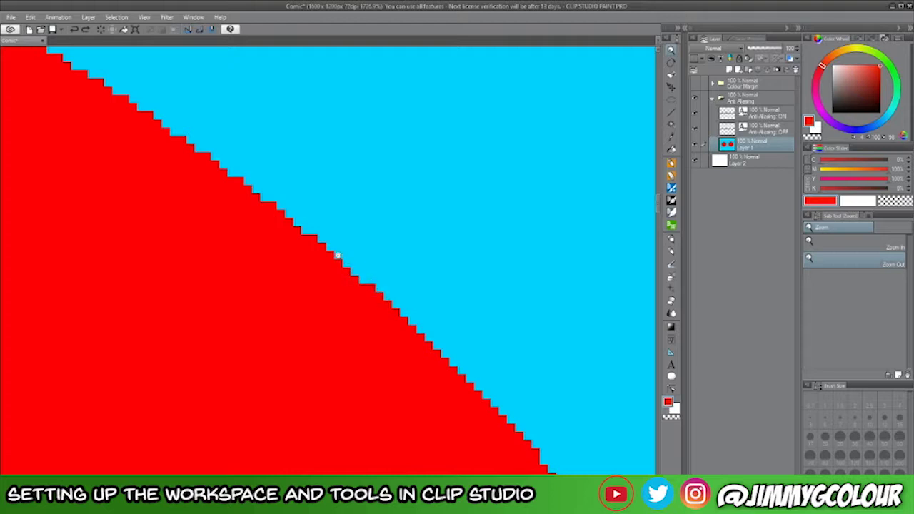
Auto select the red circles on Layer 1, inspect the selection's edge around the Anti-Aliasing: OFF circle, and clear the selection.
left_click(672, 125)
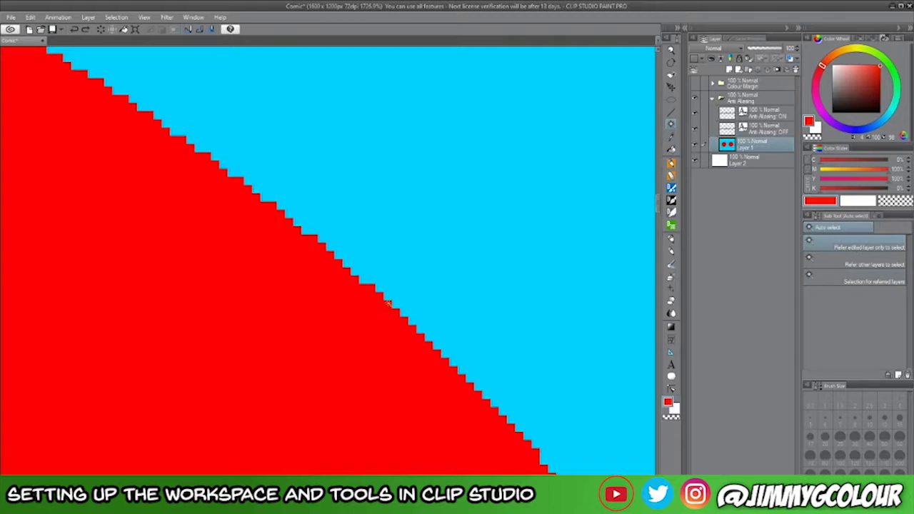
left_click(384, 314)
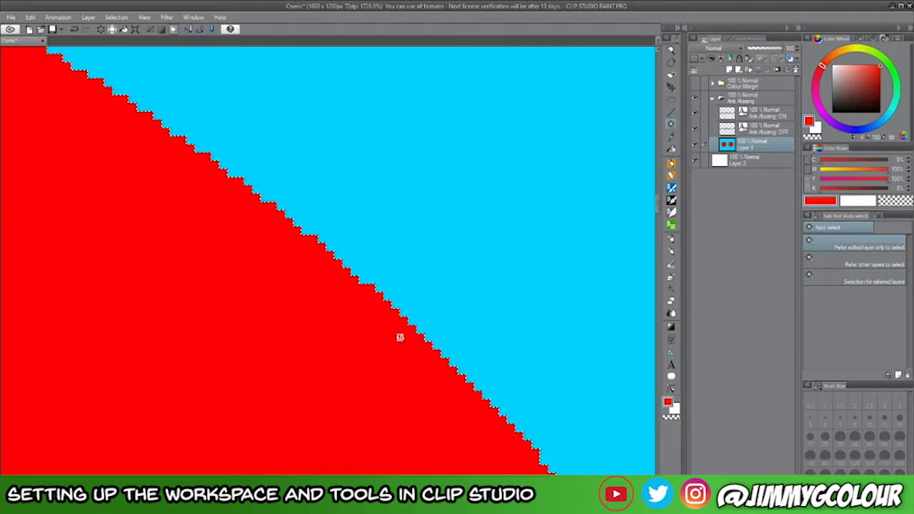
scroll(426, 329, "down", 10)
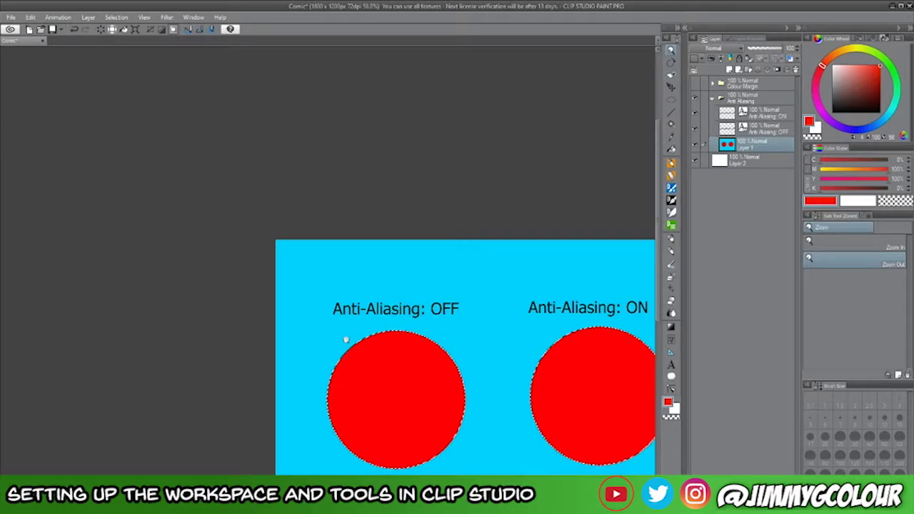
scroll(426, 393, "up", 5)
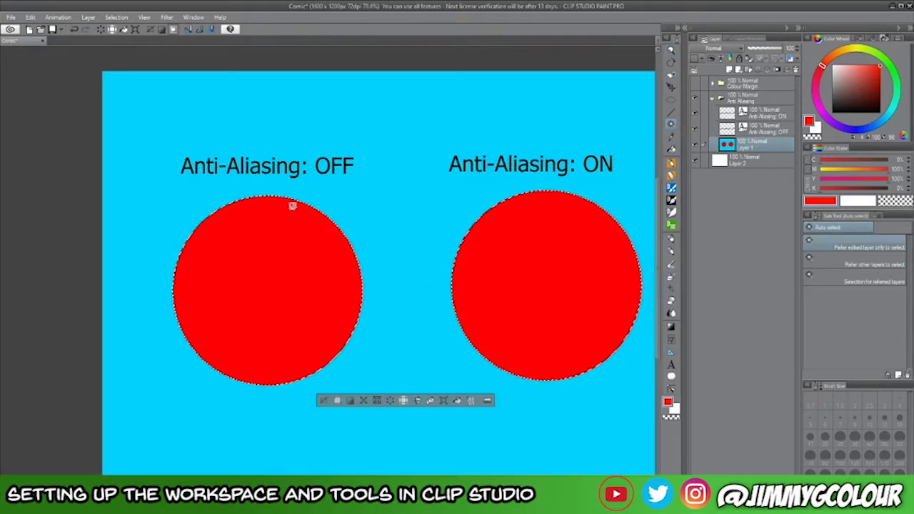
scroll(197, 235, "up", 10)
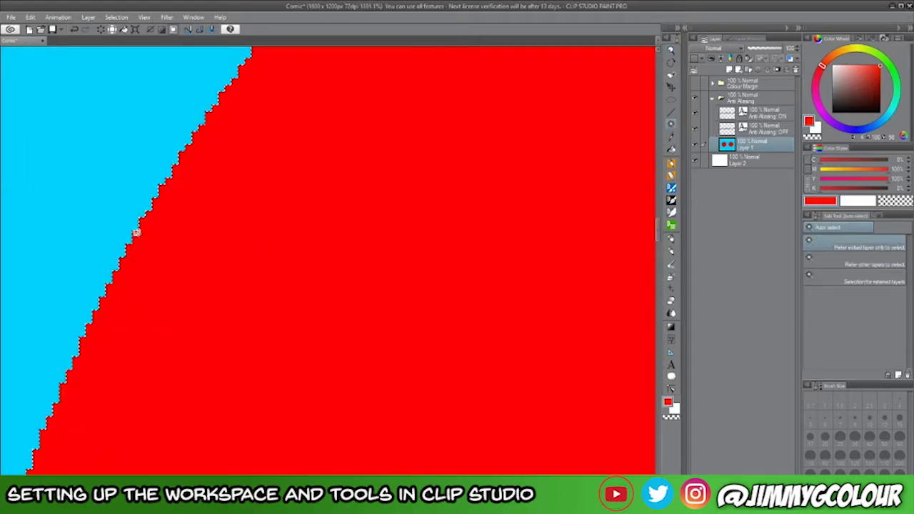
scroll(435, 310, "down", 3)
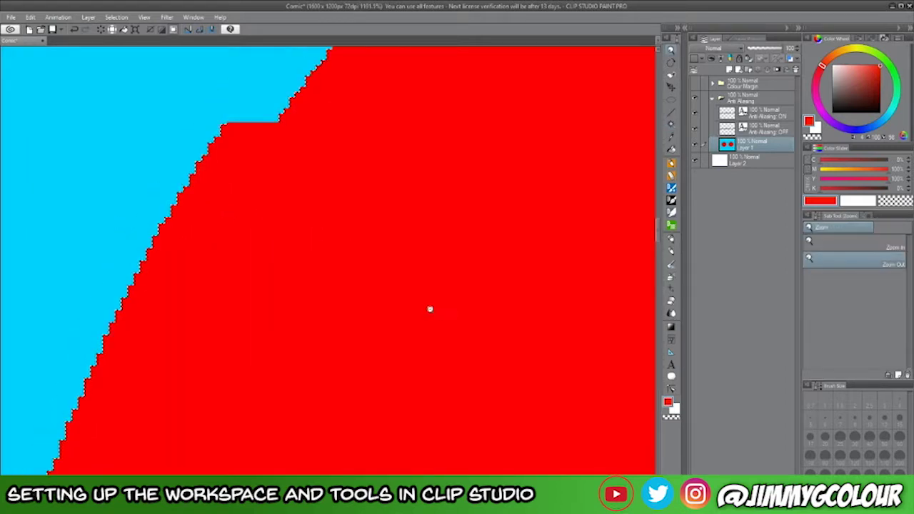
scroll(402, 310, "up", 2)
scroll(479, 302, "down", 5)
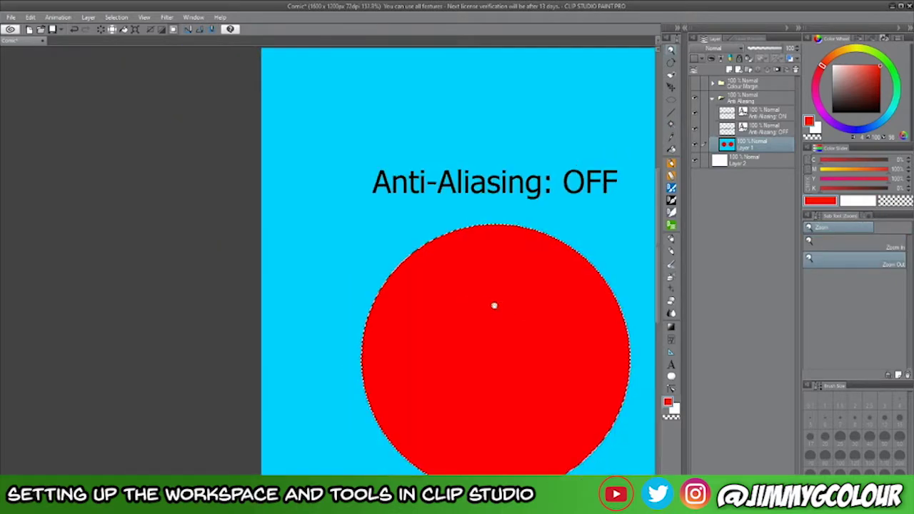
left_click_drag(428, 319, 145, 287)
left_click_drag(429, 298, 389, 292)
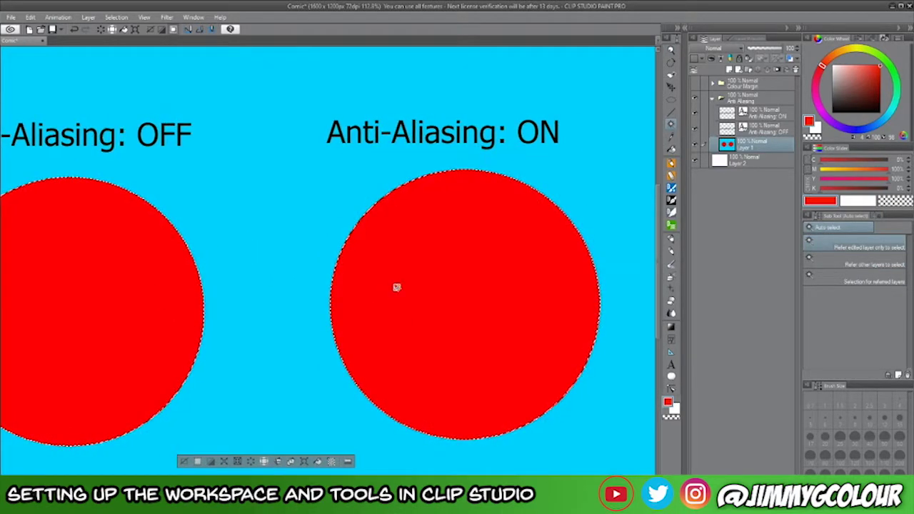
left_click(183, 461)
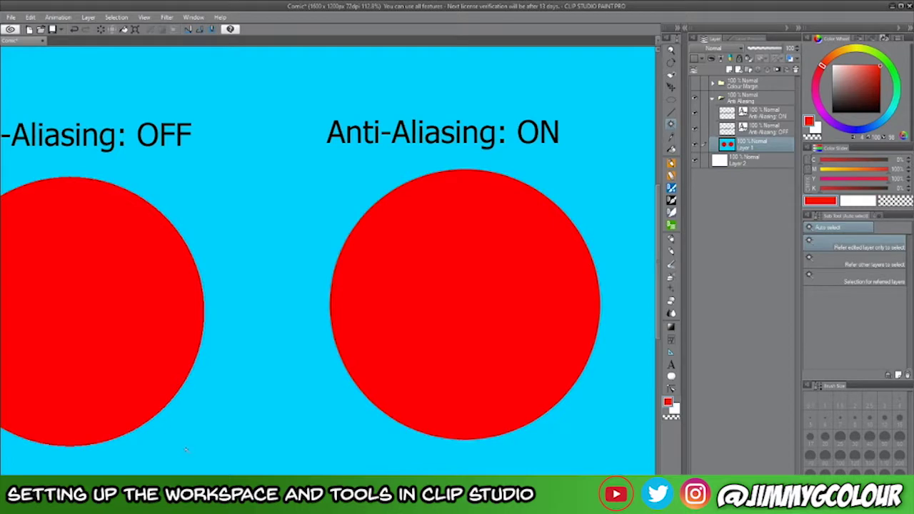
Examine the edge pixels of the circle labelled Anti-Aliasing: ON at high magnification.
key("ctrl+space")
left_click_drag(348, 283, 438, 300)
left_click_drag(300, 313, 320, 299)
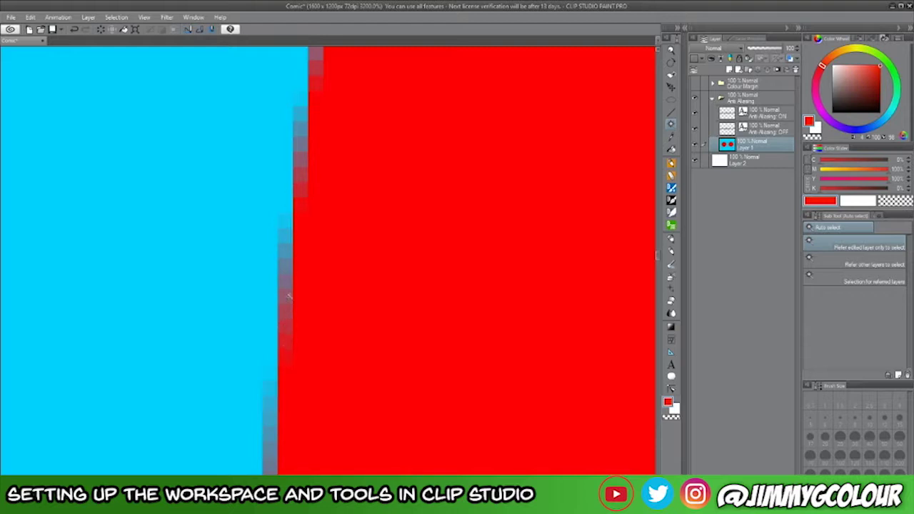
Auto select the red circles on Layer 1, inspect the selection's edge around the Anti-Aliasing: ON circle, and clear the selection.
key("/")
left_click_drag(347, 329, 231, 321)
left_click_drag(351, 343, 282, 323)
key("w")
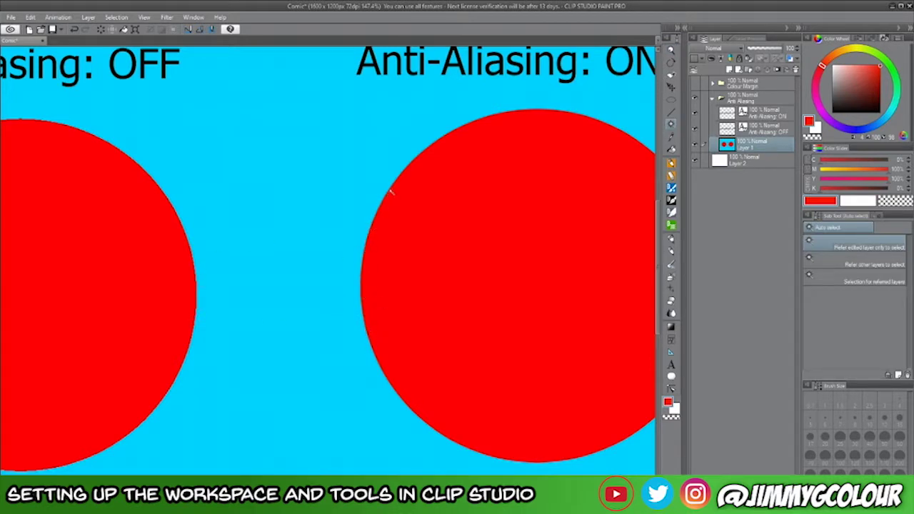
left_click_drag(367, 278, 618, 170)
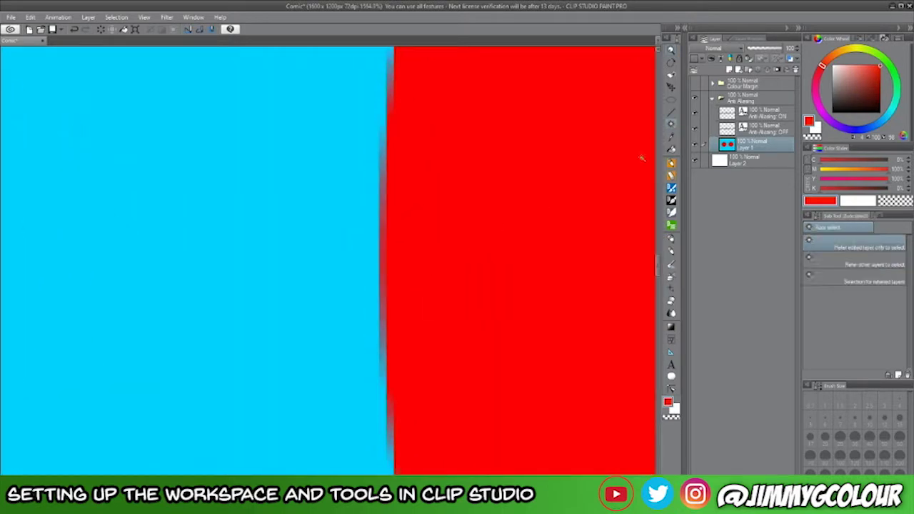
left_click_drag(455, 312, 377, 383)
left_click(335, 232)
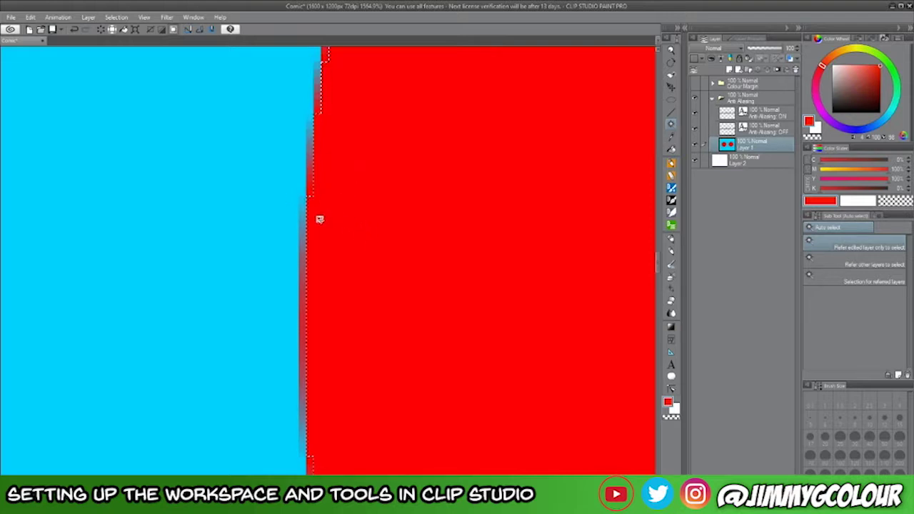
left_click_drag(325, 228, 249, 255)
left_click_drag(330, 273, 381, 274)
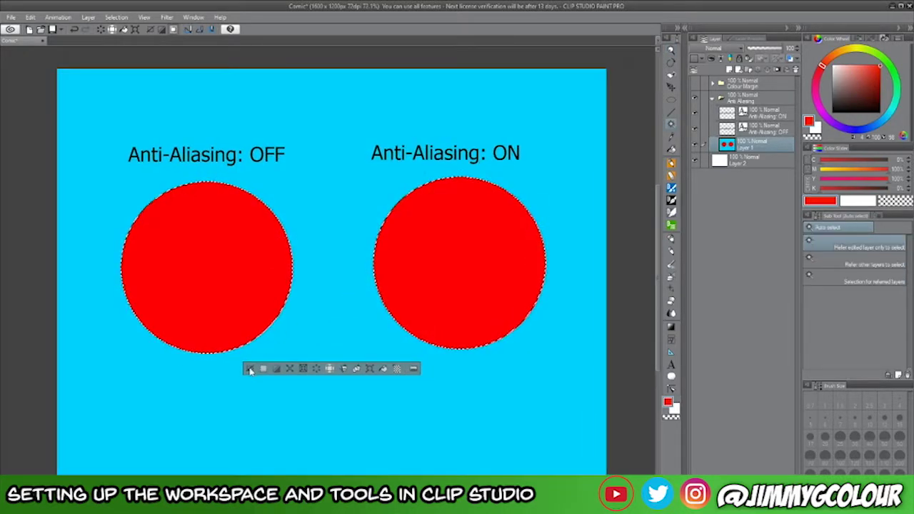
key("ctrl+d")
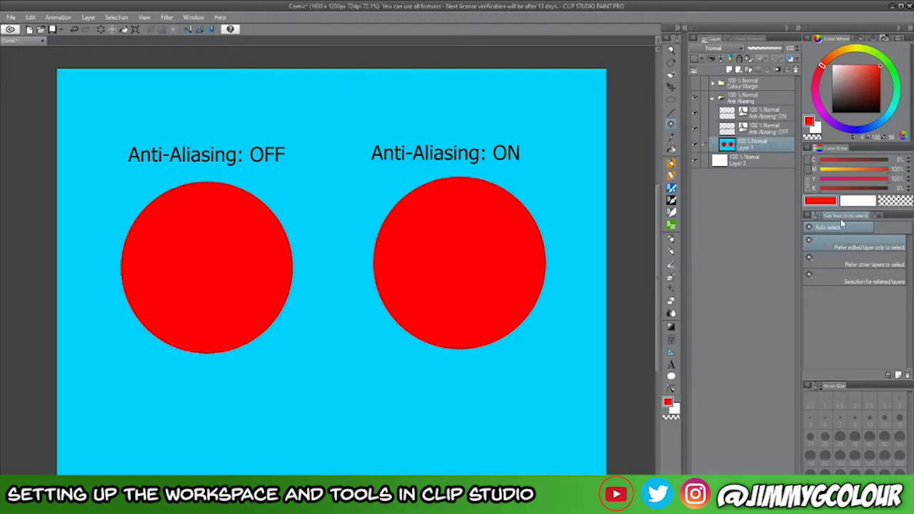
Review the anti-aliasing options in the tool properties of the Auto select, Selection and Fill tools.
left_click(877, 217)
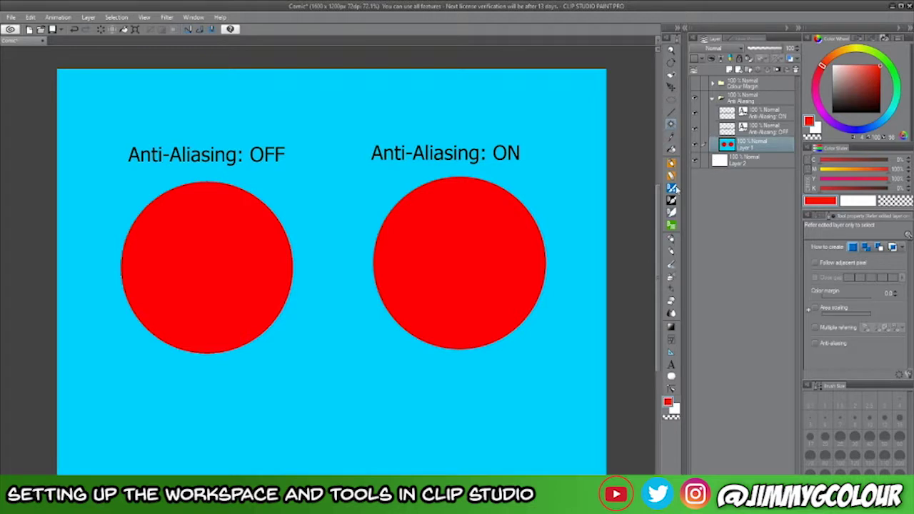
left_click(671, 100)
left_click(672, 126)
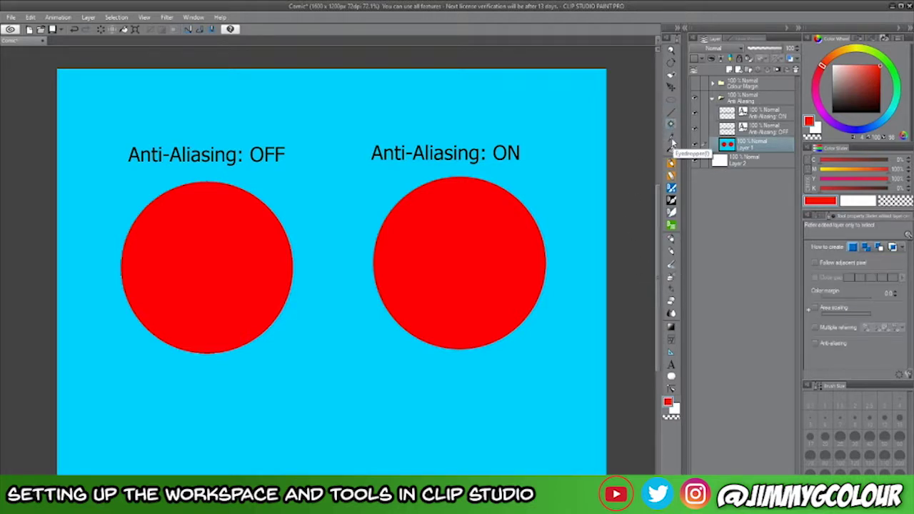
left_click(672, 144)
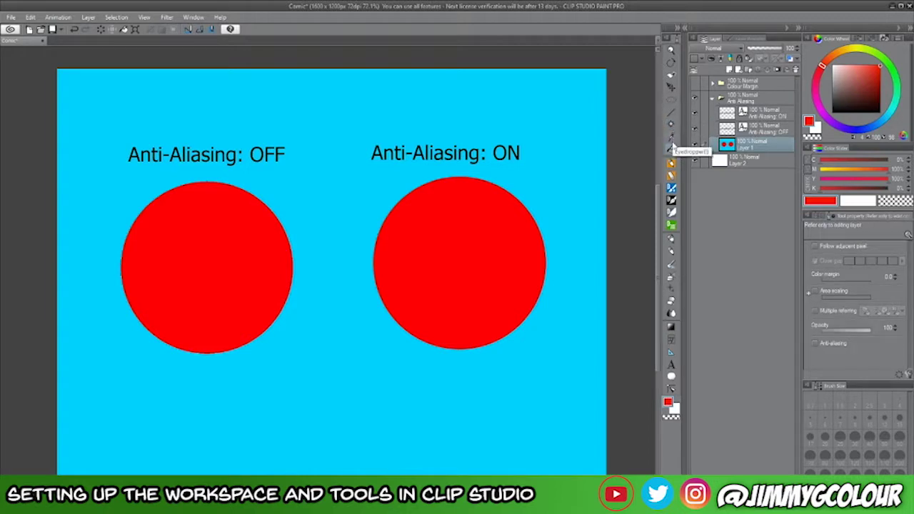
Choose the Ellipse selection sub tool and set its anti-aliasing to None.
left_click(671, 104)
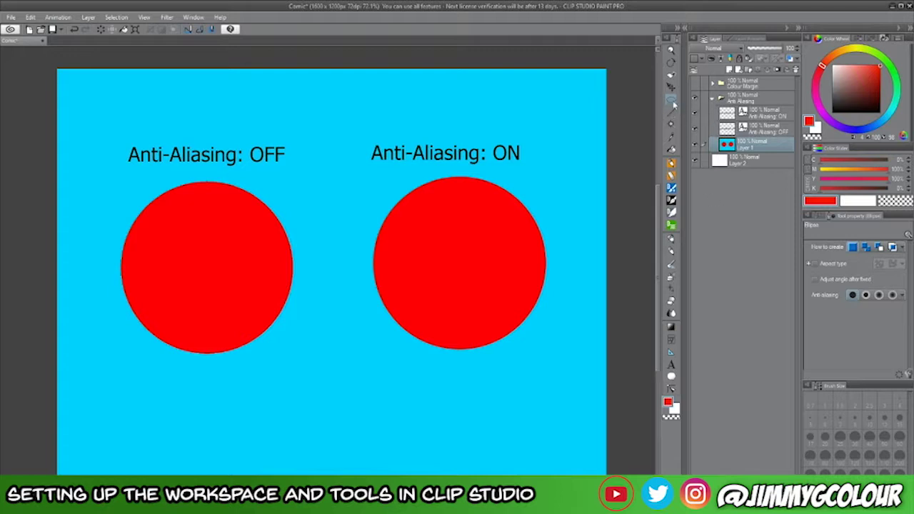
left_click(820, 217)
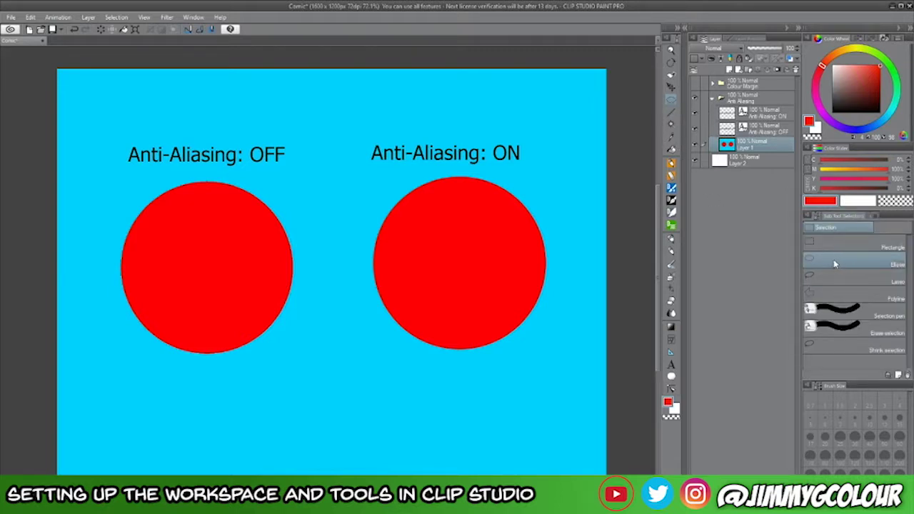
left_click(875, 217)
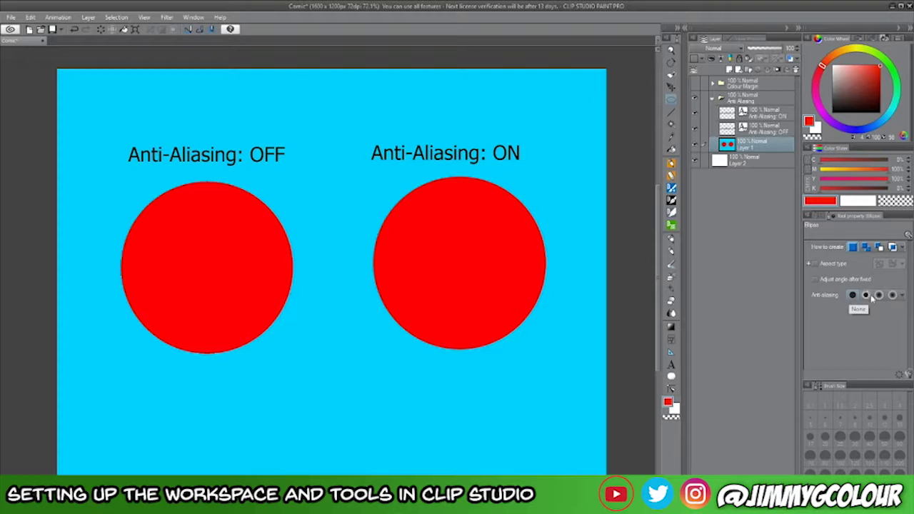
left_click(901, 294)
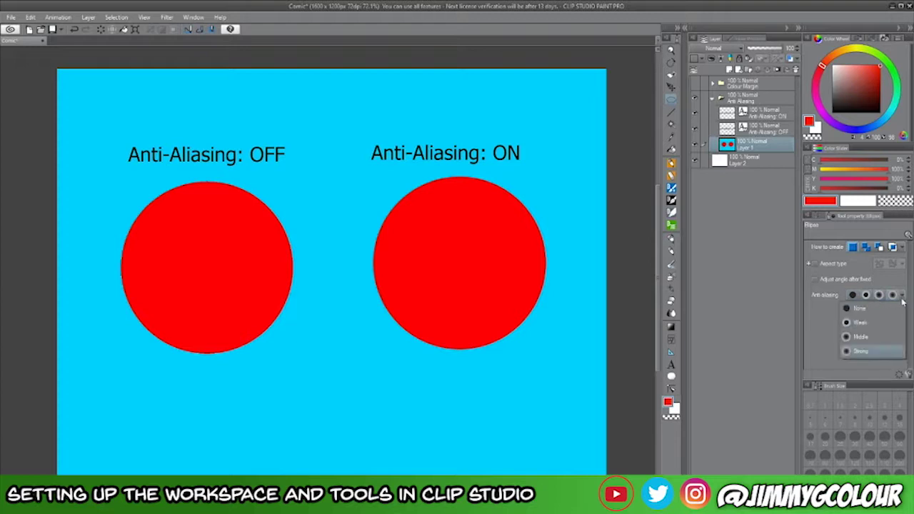
left_click(859, 311)
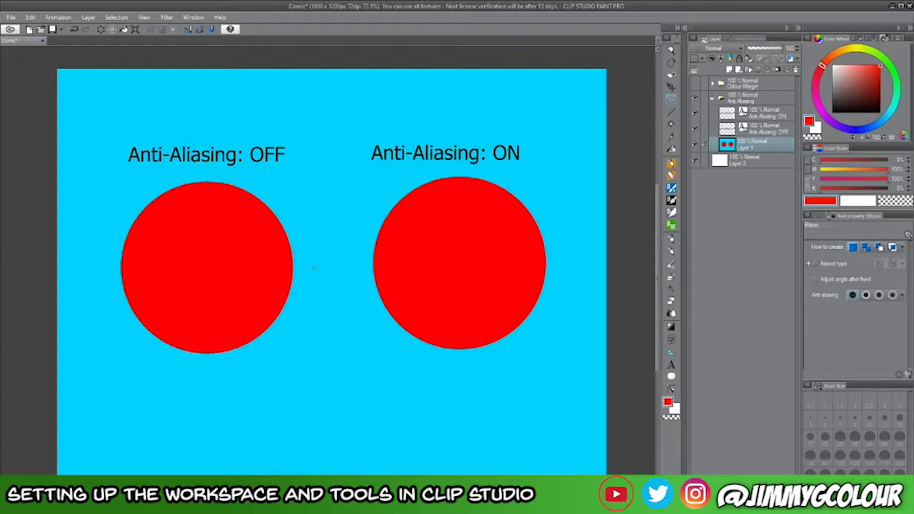
Draw a circular selection overlapping the lower-left edge of the Anti-Aliasing: ON circle.
left_click_drag(376, 325, 431, 381)
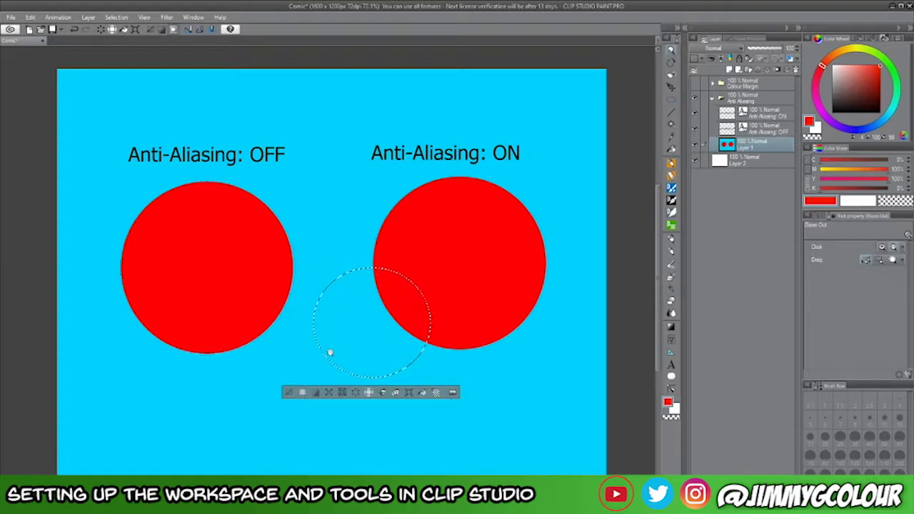
scroll(378, 362, "up", 5)
scroll(364, 349, "down", 2)
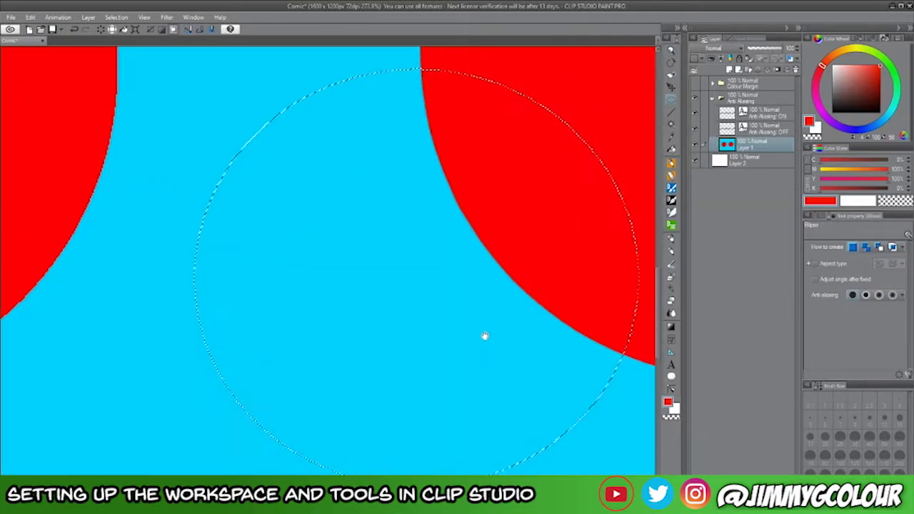
Fill the cyan area inside the selection with green, using Fill with Refer only to editing layer and anti-aliasing off.
left_click(671, 149)
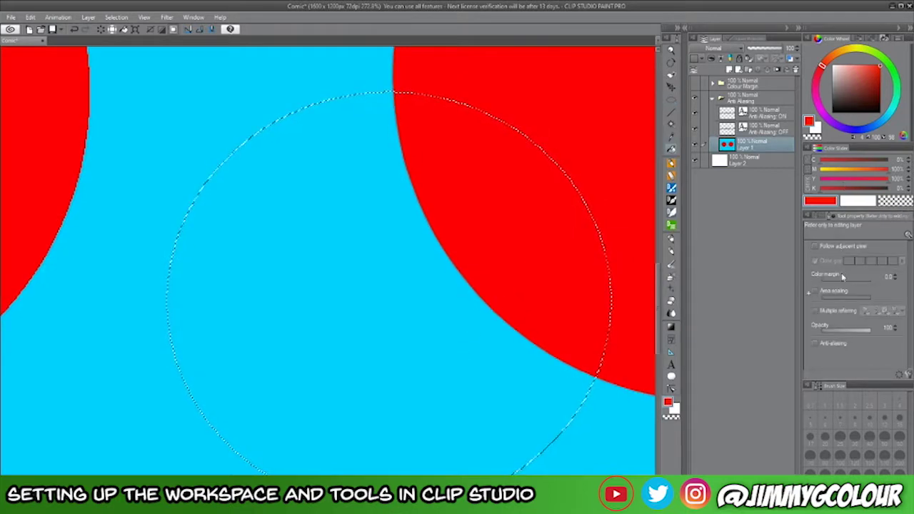
left_click(817, 215)
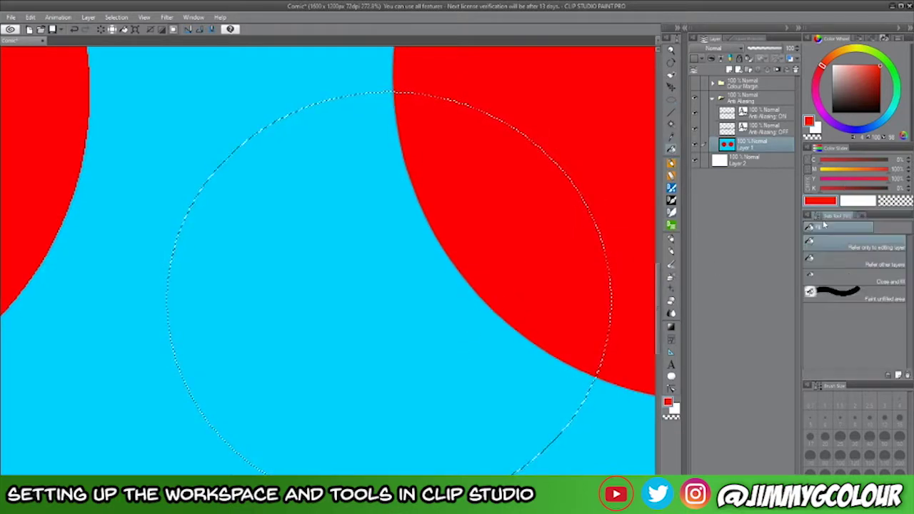
left_click(862, 217)
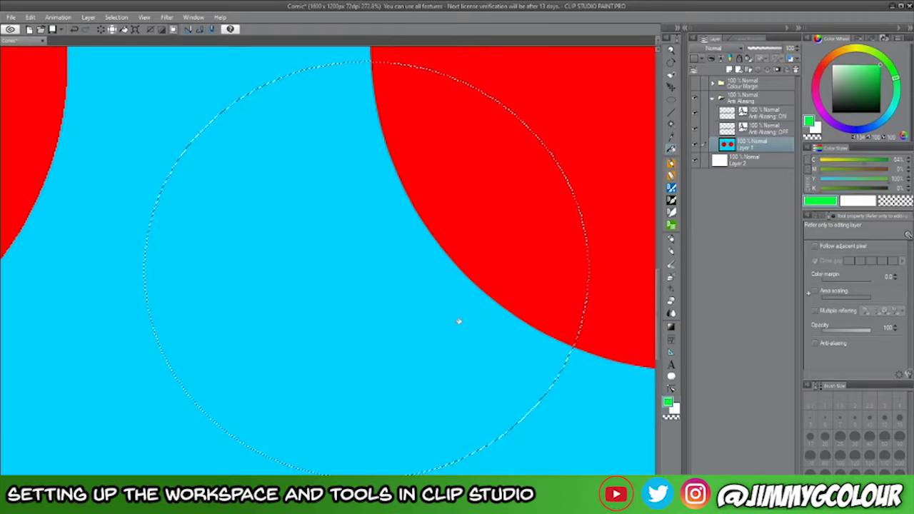
left_click(344, 412)
Examine the green fill's edge pixels against the red circle and along the selection outline, and undo the fill.
left_click_drag(435, 261, 494, 262)
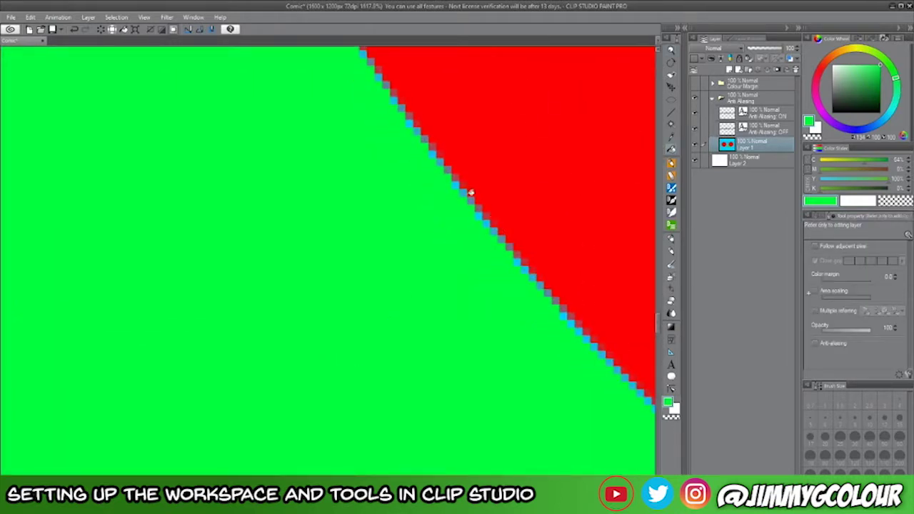
left_click_drag(489, 279, 432, 260)
left_click_drag(314, 262, 387, 261)
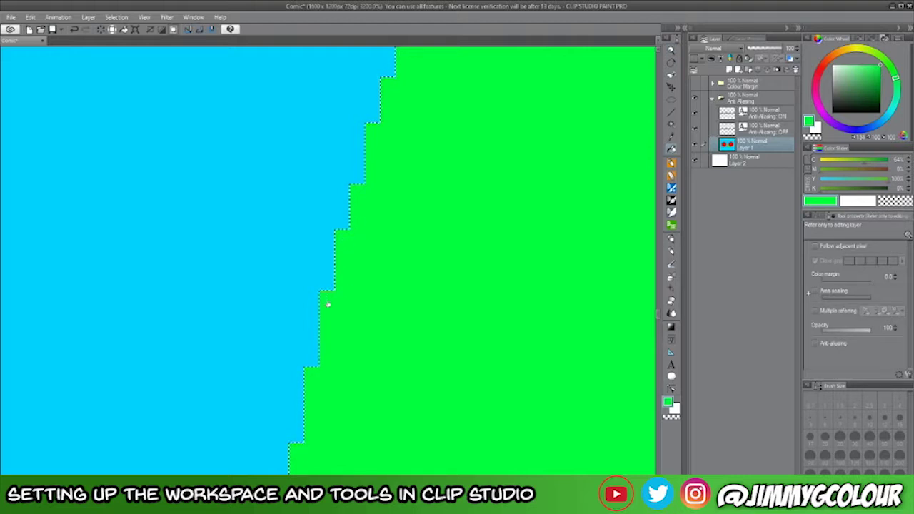
key("alt+space")
left_click_drag(394, 328, 359, 297)
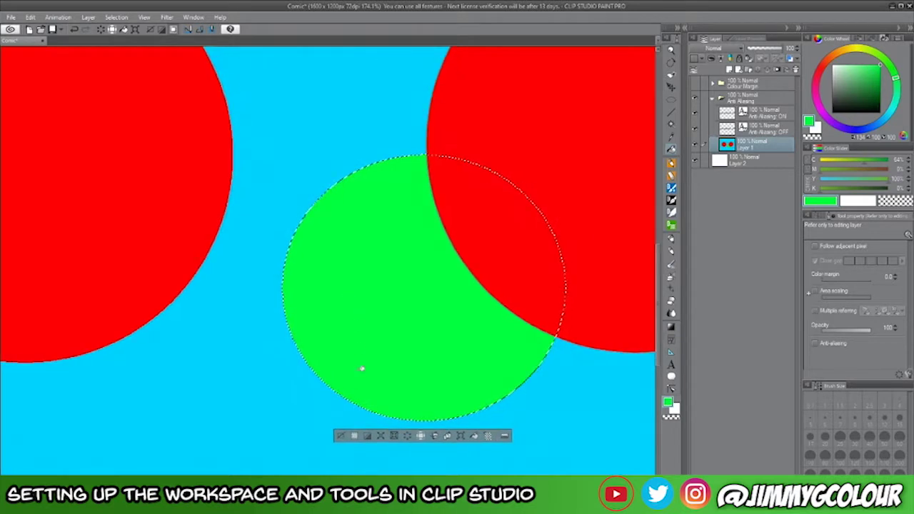
key("ctrl+z")
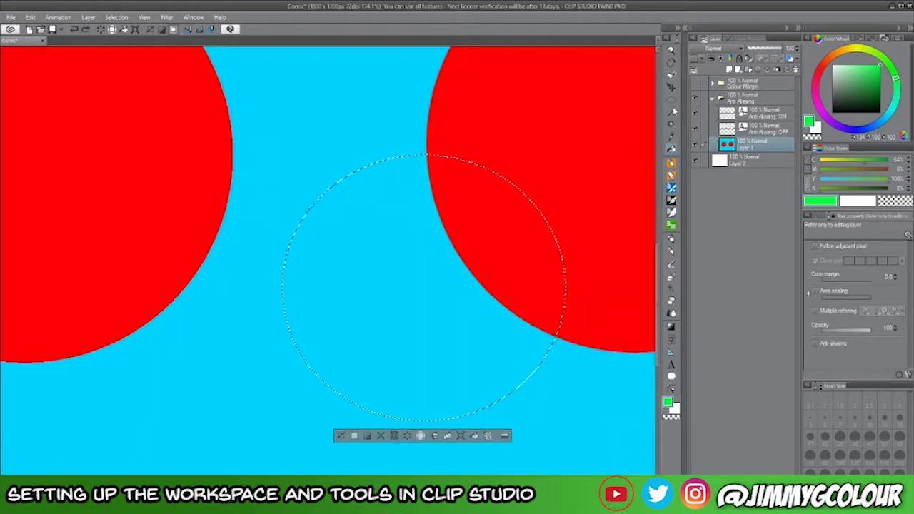
Draw a small circular selection across the right edge of the Anti-Aliasing: OFF circle.
left_click(672, 100)
left_click_drag(208, 130, 287, 207)
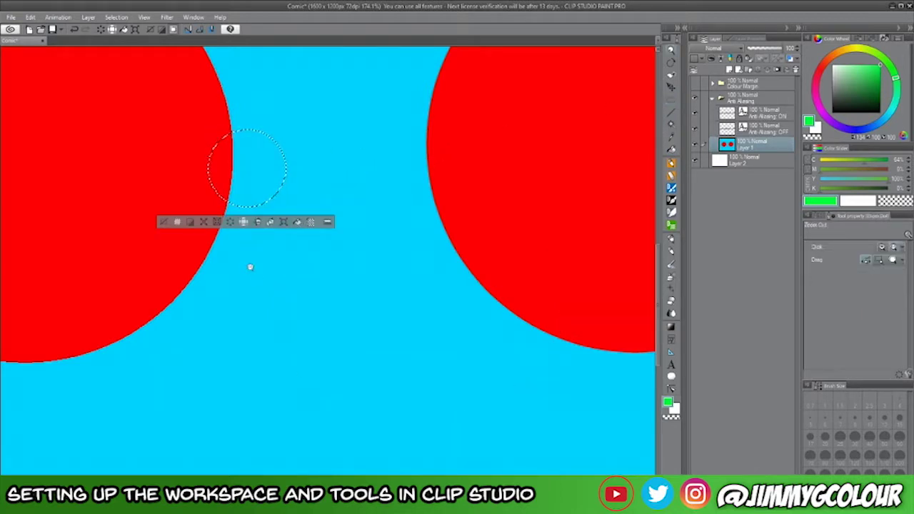
scroll(249, 265, "up", 4)
left_click_drag(288, 247, 361, 393)
Fill the cyan part of the small selection with green and inspect its border with the red circle up close.
left_click(672, 150)
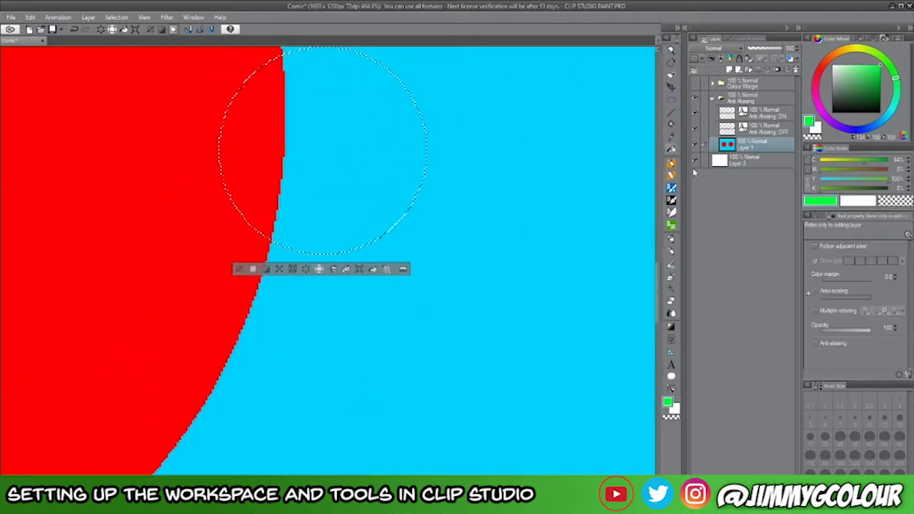
left_click(390, 189)
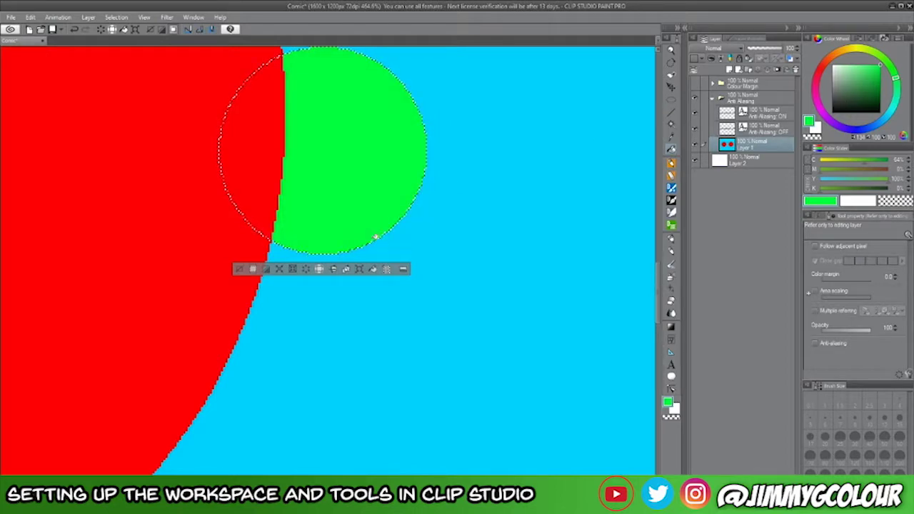
scroll(282, 229, "up", 7)
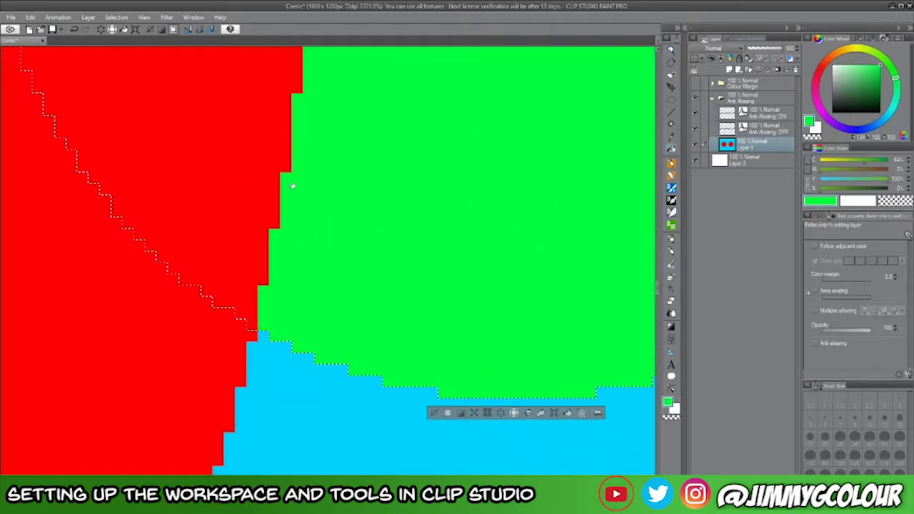
scroll(342, 285, "down", 7)
scroll(373, 264, "down", 3)
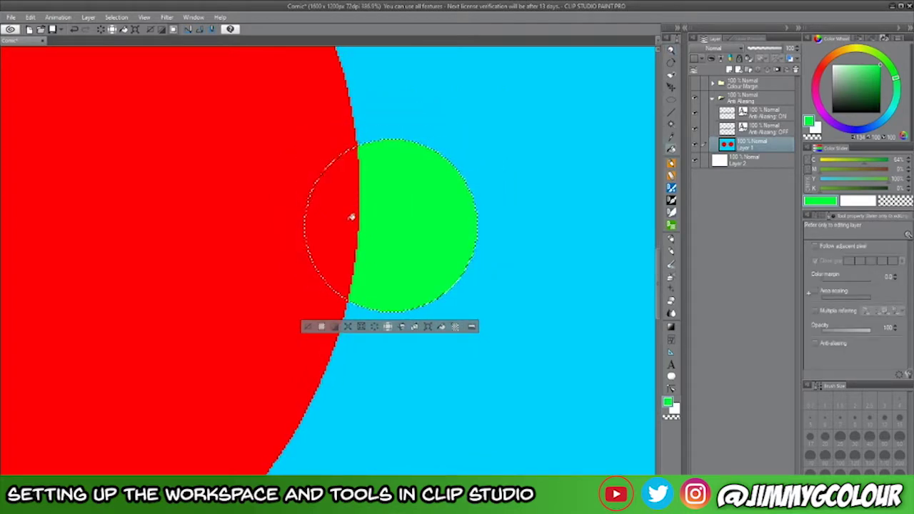
Fill the remaining red part of the selection with green and examine the filled circle's edge at high magnification.
left_click(353, 215)
scroll(385, 190, "up", 3)
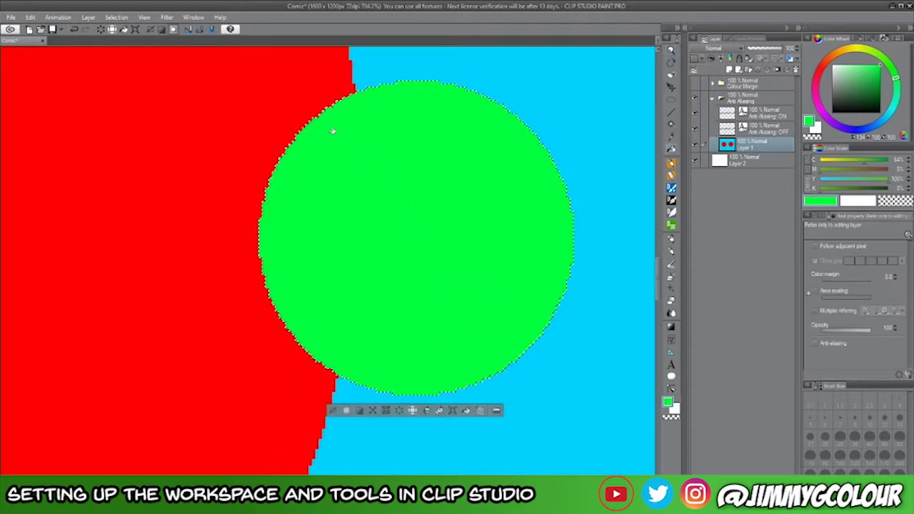
scroll(279, 212, "up", 8)
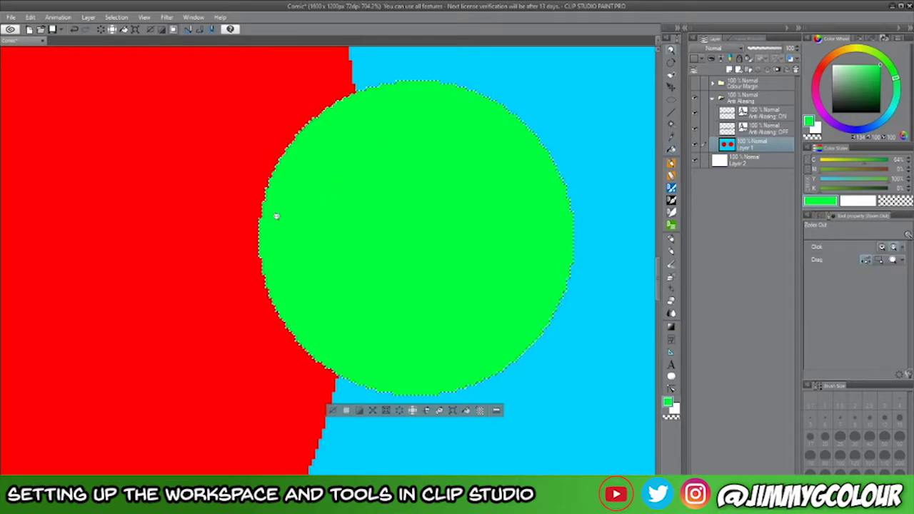
scroll(322, 164, "down", 3)
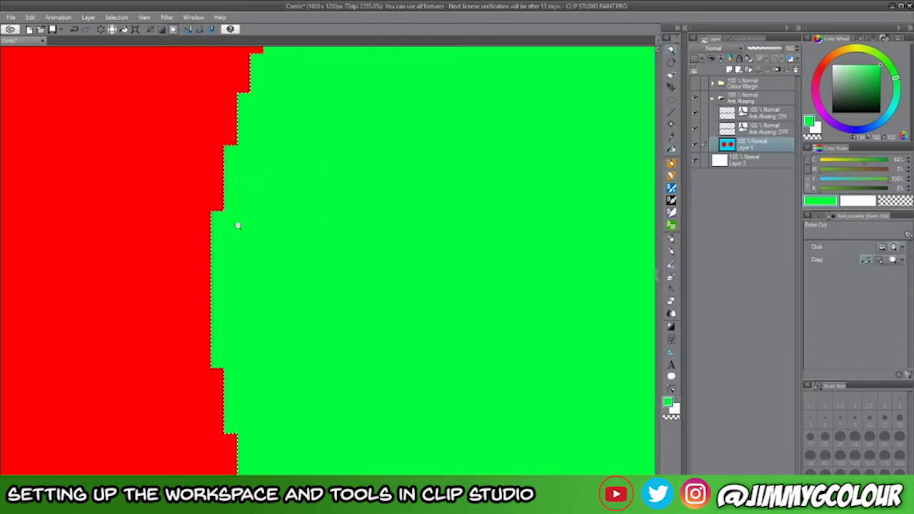
scroll(314, 244, "down", 10)
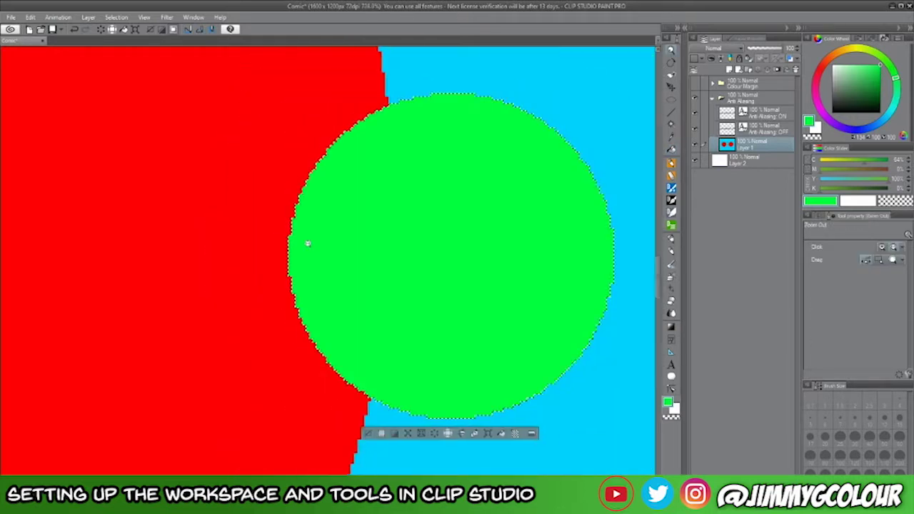
scroll(287, 323, "down", 6)
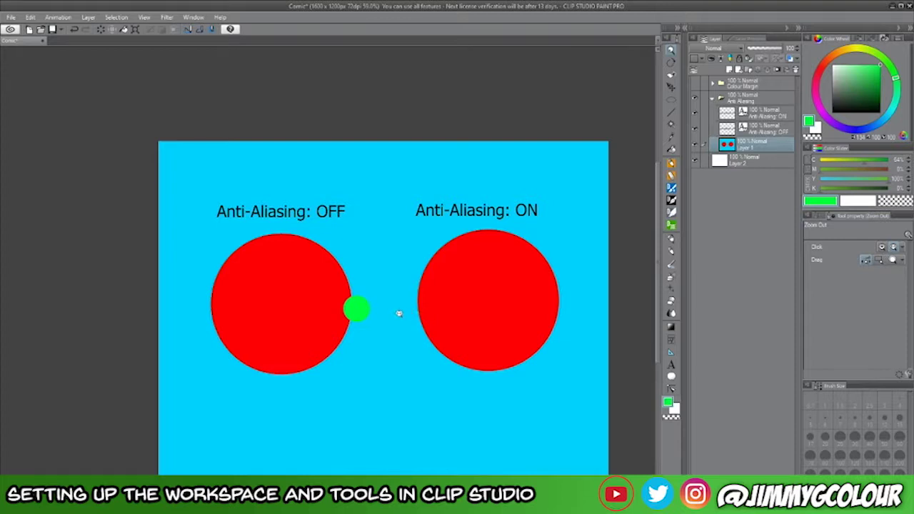
Undo the green fills beside the Anti-Aliasing: OFF circle and clear the selection.
scroll(403, 312, "up", 2)
scroll(408, 312, "down", 1)
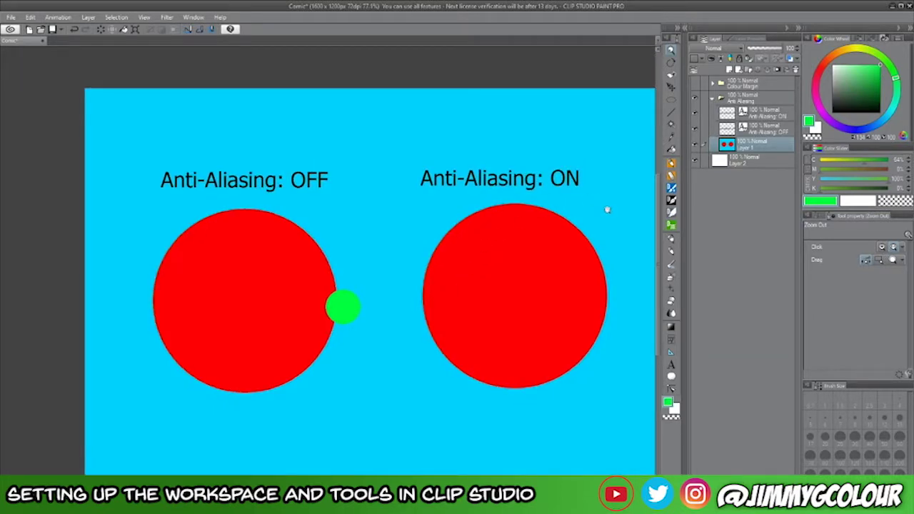
key("ctrl+z")
key("ctrl+z")
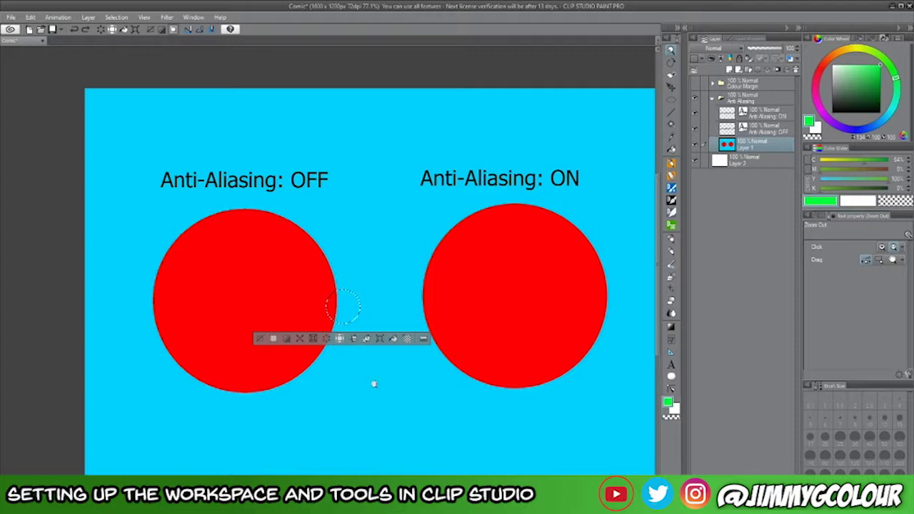
left_click(260, 339)
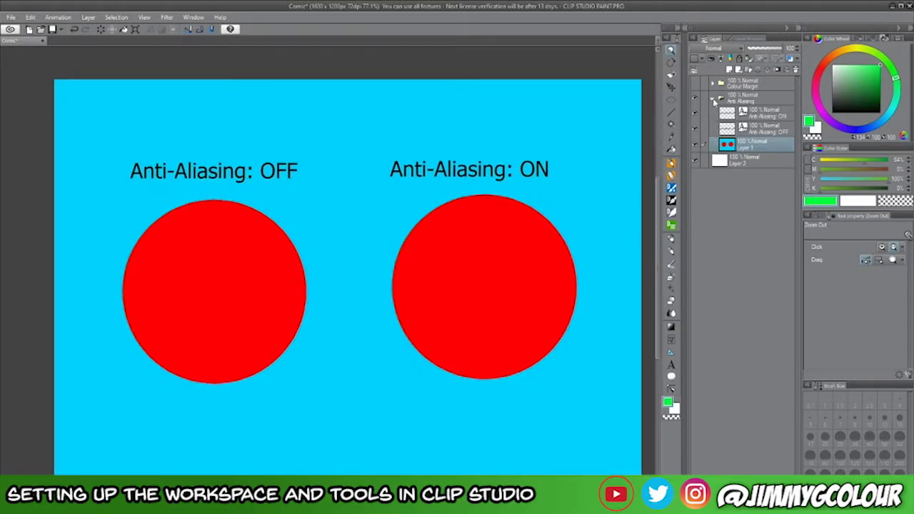
Collapse and hide the Anti Aliasing folder, and show and expand the Colour Margin folder with its two red circles.
left_click(712, 98)
left_click(697, 100)
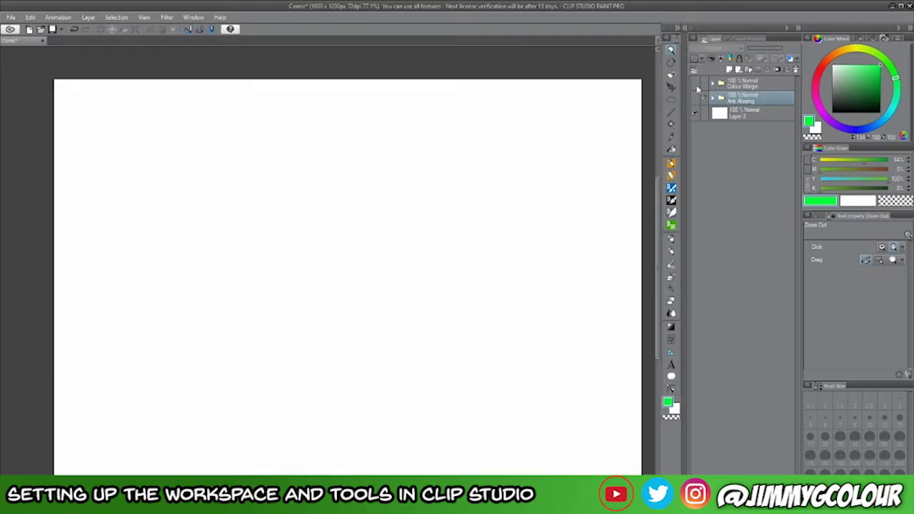
left_click(696, 86)
left_click(735, 84)
left_click(711, 83)
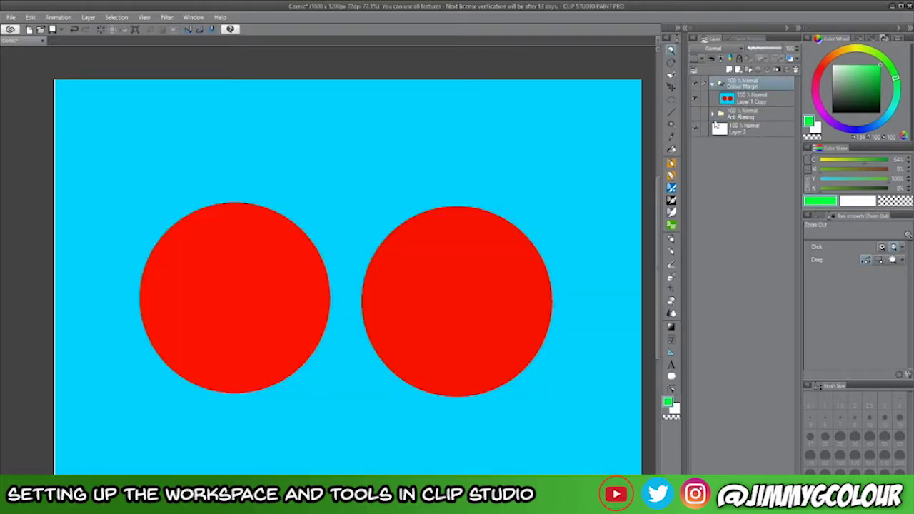
left_click(524, 336)
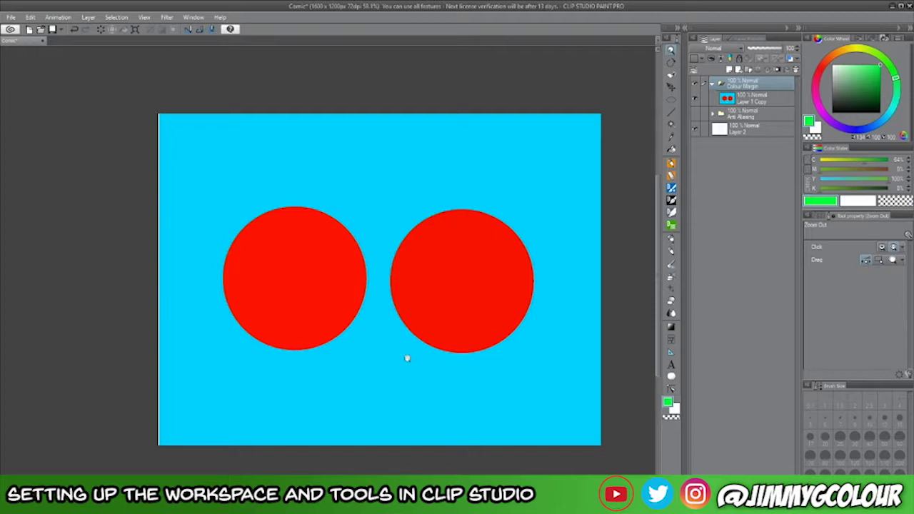
left_click_drag(454, 327, 435, 314)
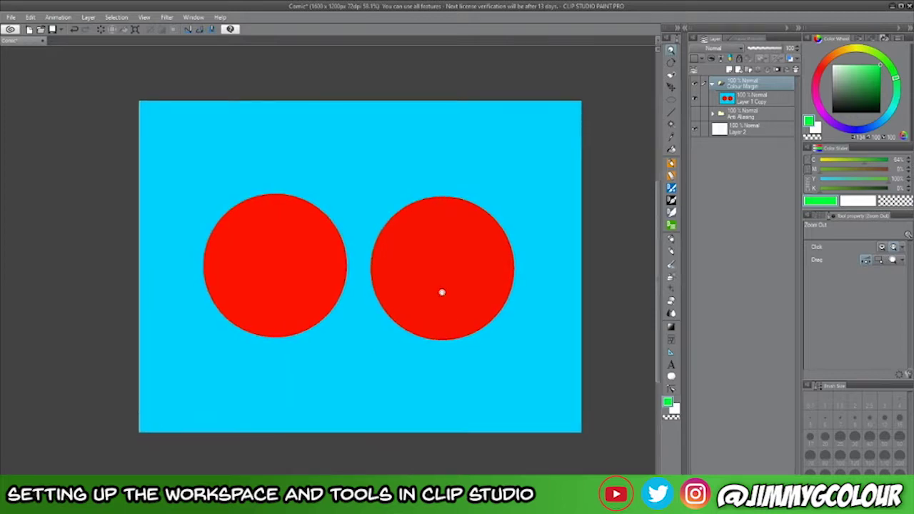
Auto-select the left red circle on Layer 1 Copy with the colour margin at 10, and clear the selection.
left_click(671, 124)
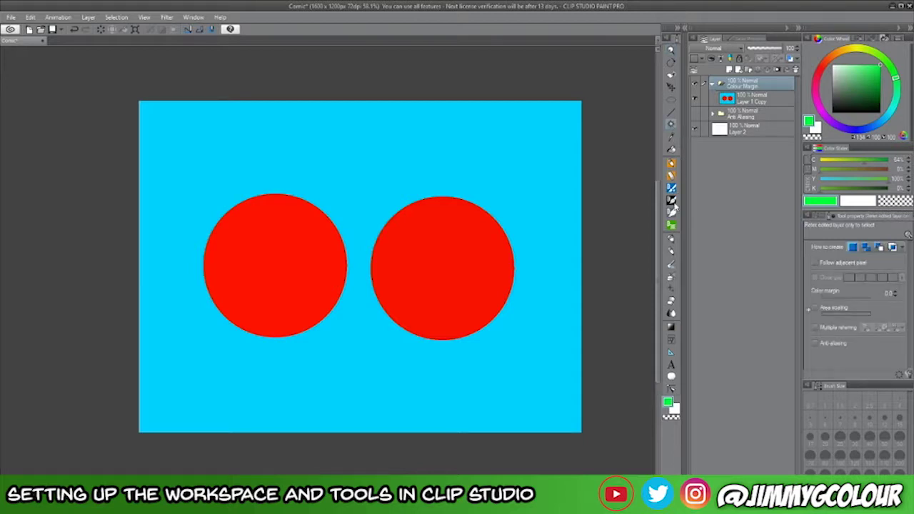
left_click(813, 216)
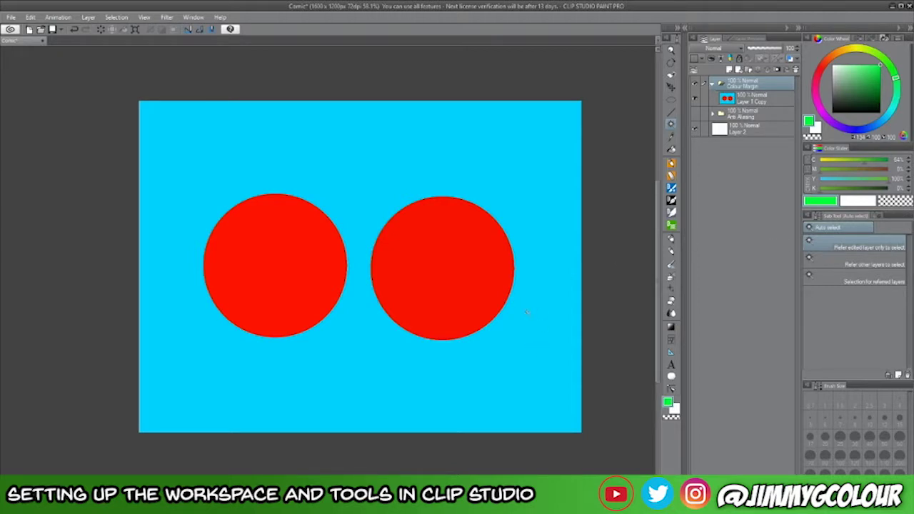
left_click(878, 217)
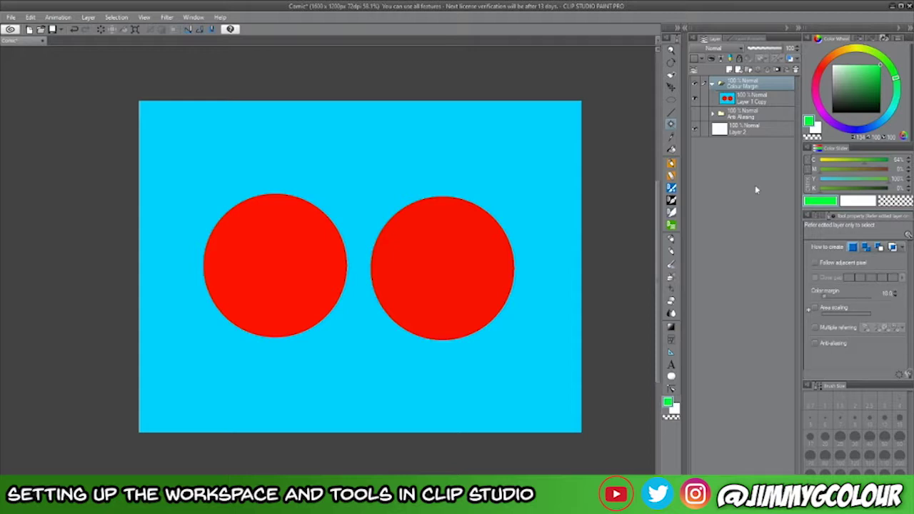
left_click(744, 103)
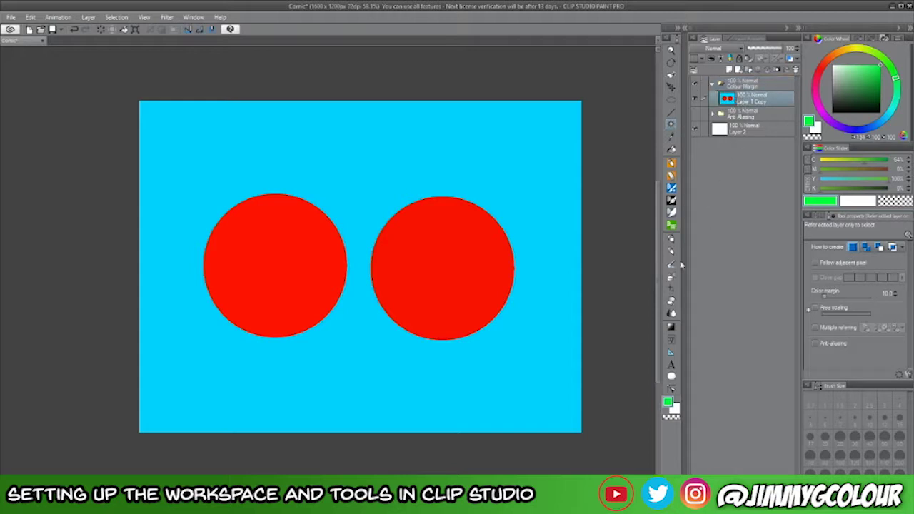
left_click(327, 286)
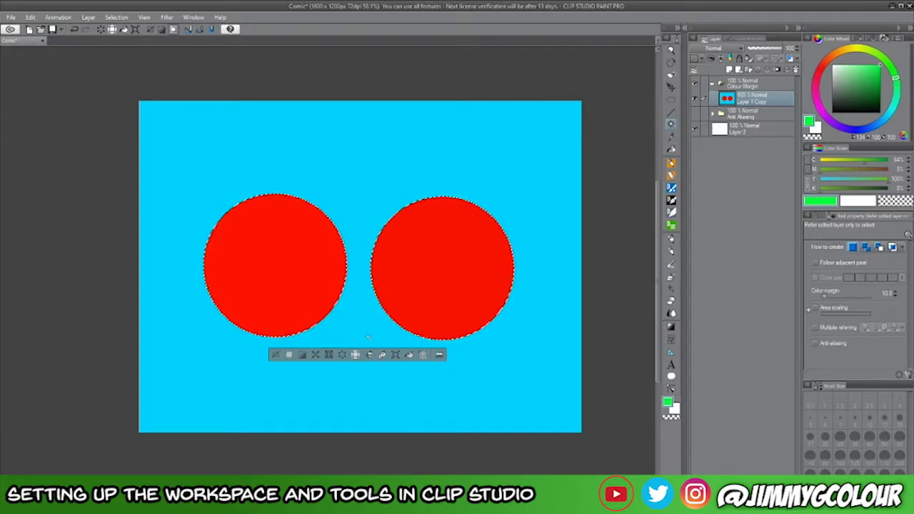
left_click(276, 357)
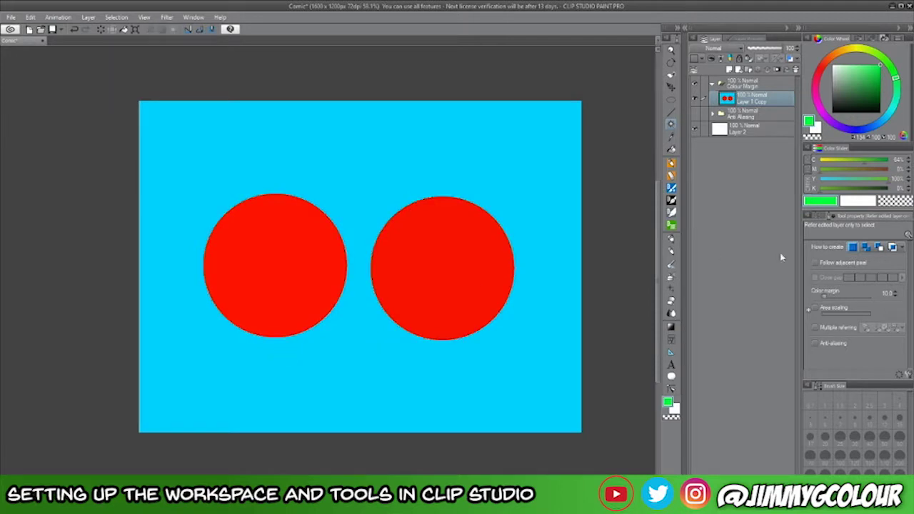
Set the Auto select colour margin to 0, test it on the left red circle, and clear the selection.
left_click(895, 297)
left_click(322, 294)
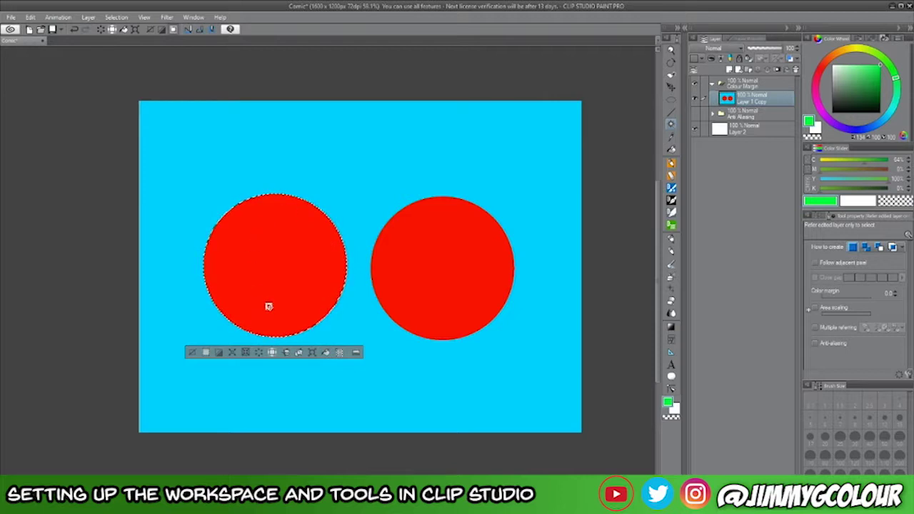
left_click(670, 135)
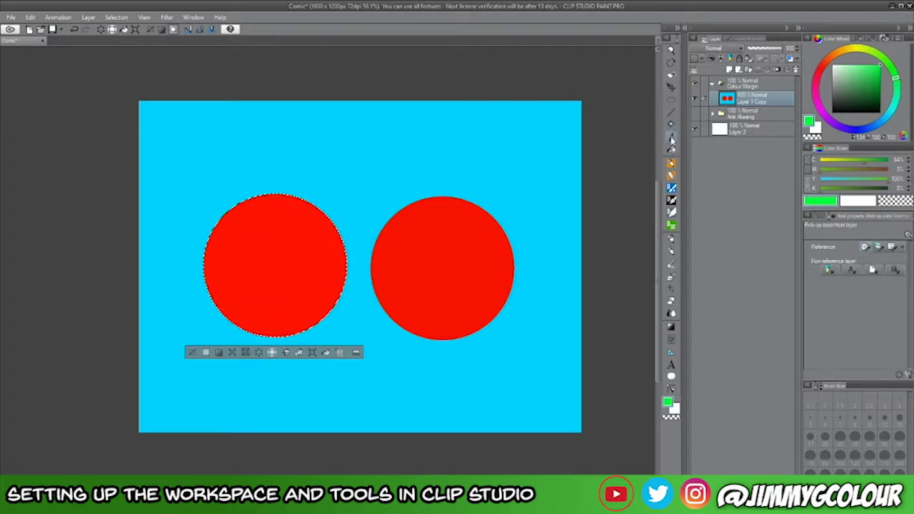
left_click(231, 353)
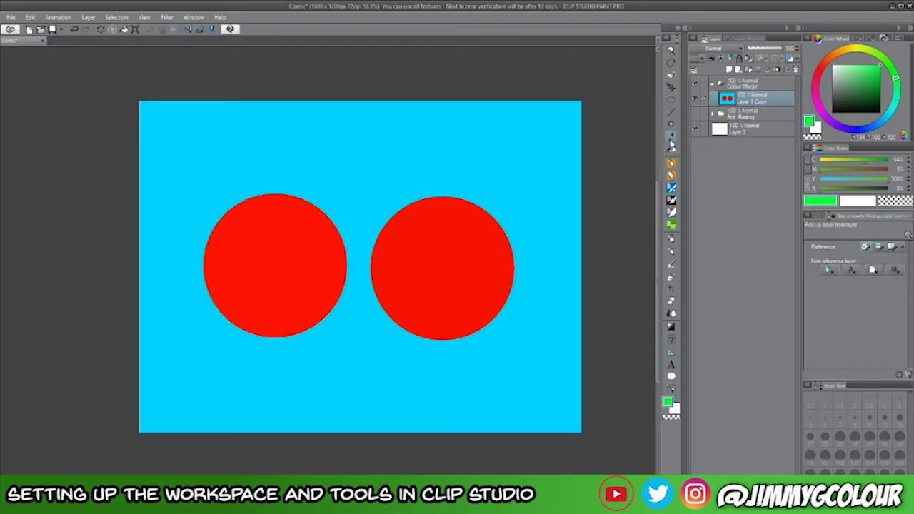
Sample the left circle's red and review the sub tools and properties of the Fill tool.
left_click(323, 281)
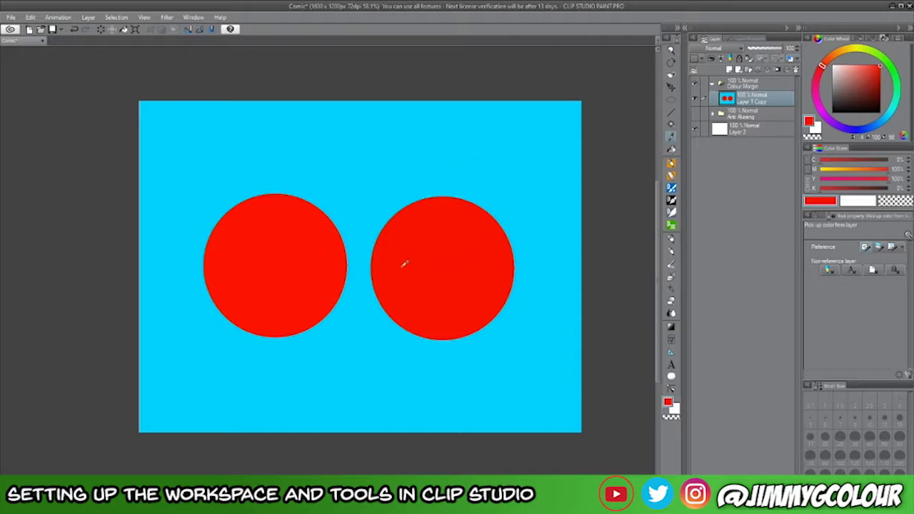
left_click(671, 125)
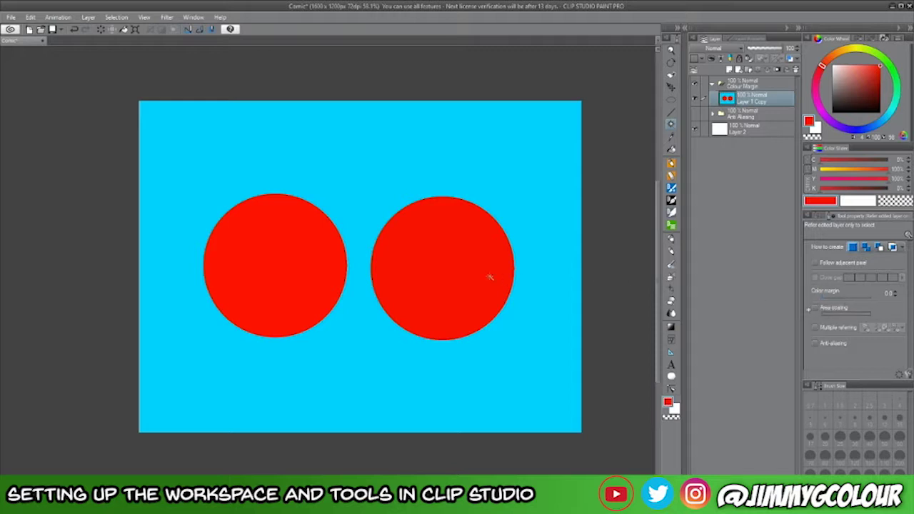
left_click(671, 163)
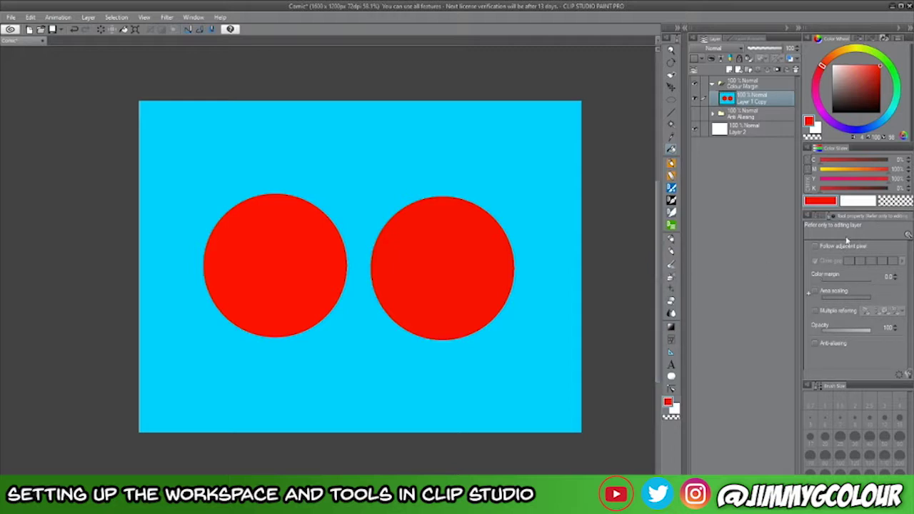
left_click(818, 215)
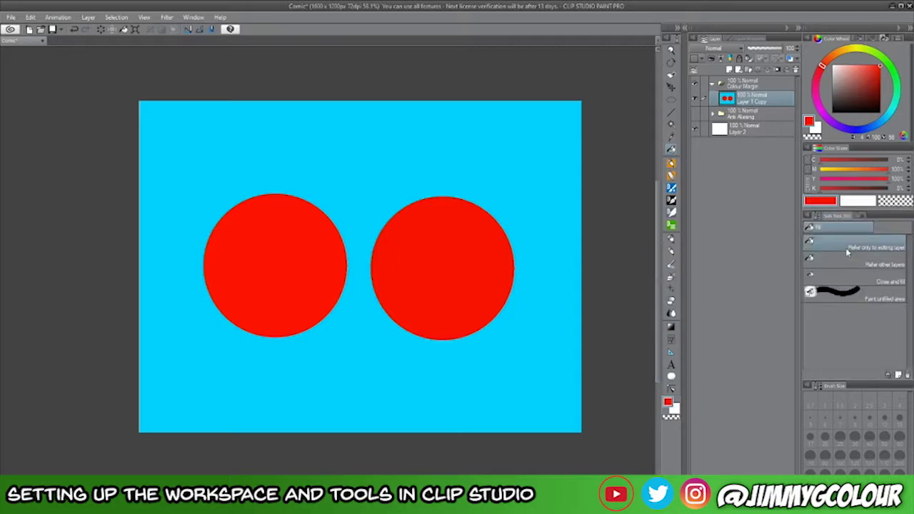
left_click(859, 218)
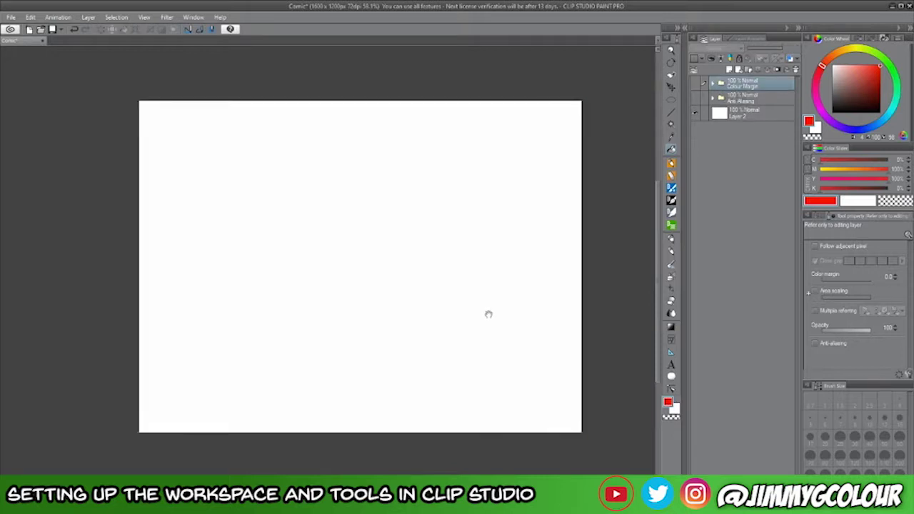
Switch the Selection tool from Ellipse to its Polyline sub tool.
left_click_drag(488, 312, 424, 316)
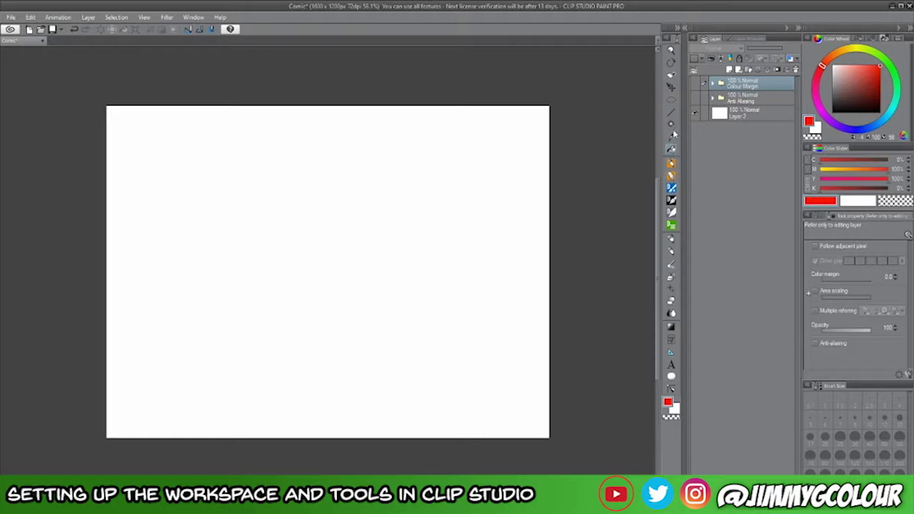
left_click(671, 102)
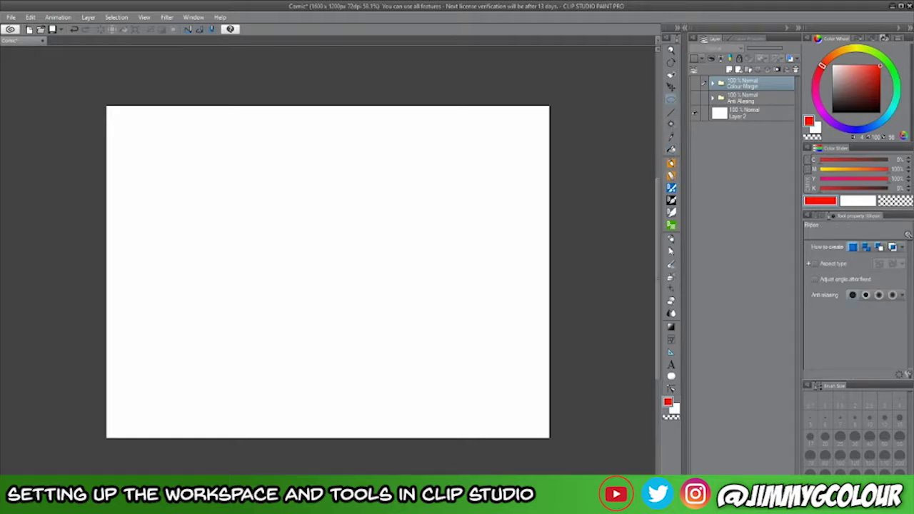
left_click(823, 218)
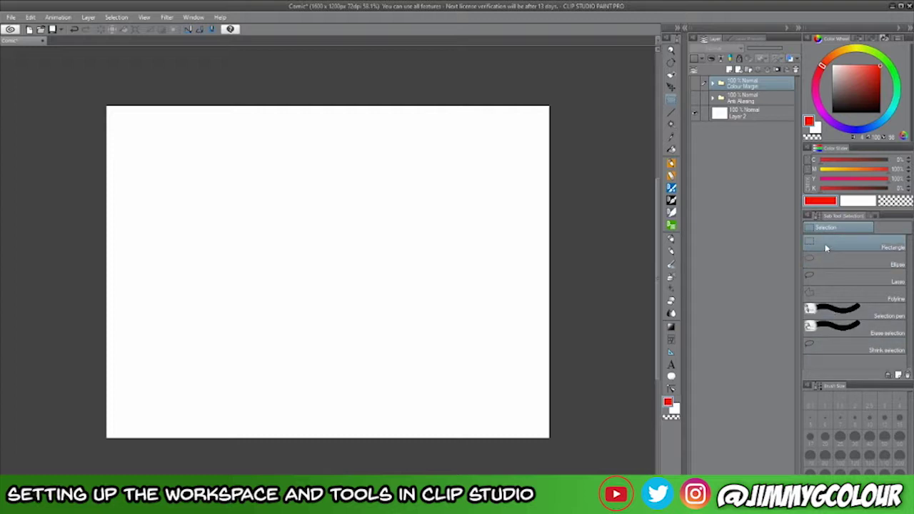
left_click(825, 297)
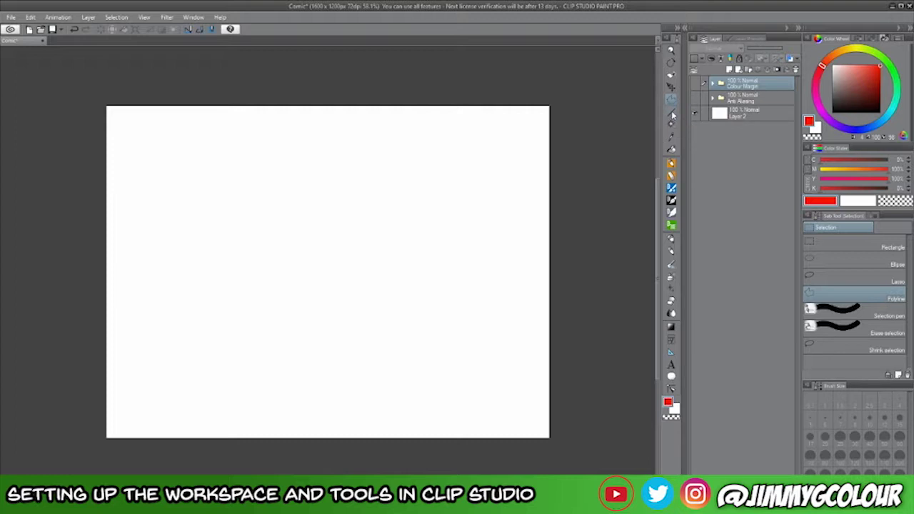
Choose the Lasso fill sub tool of the Figure tool and look through its properties and blending modes.
left_click(673, 114)
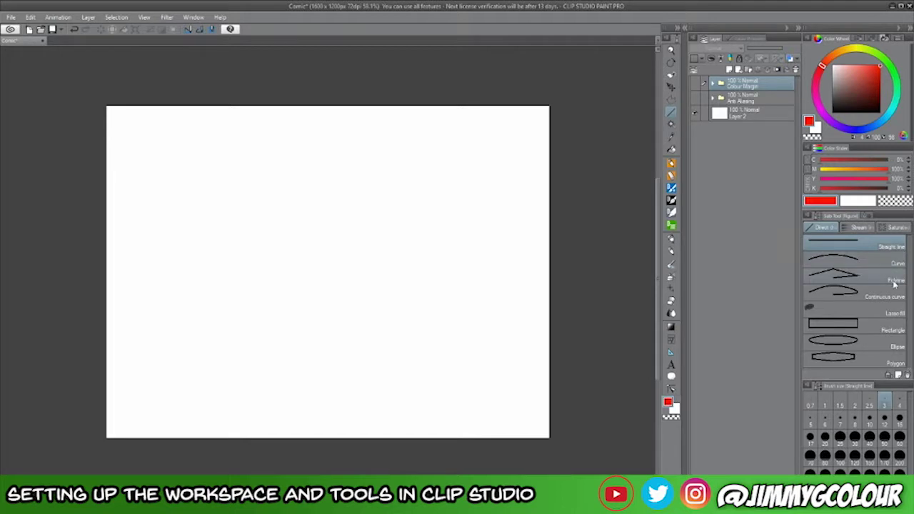
left_click(849, 316)
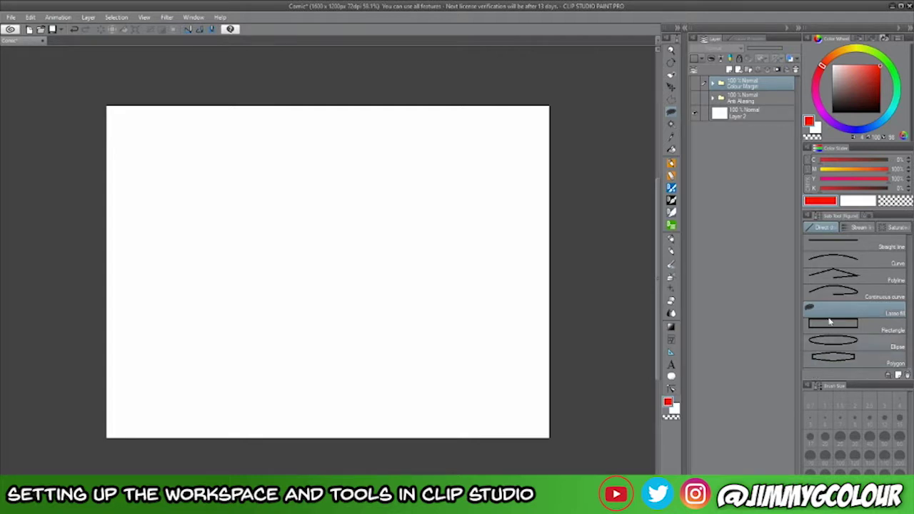
left_click(869, 216)
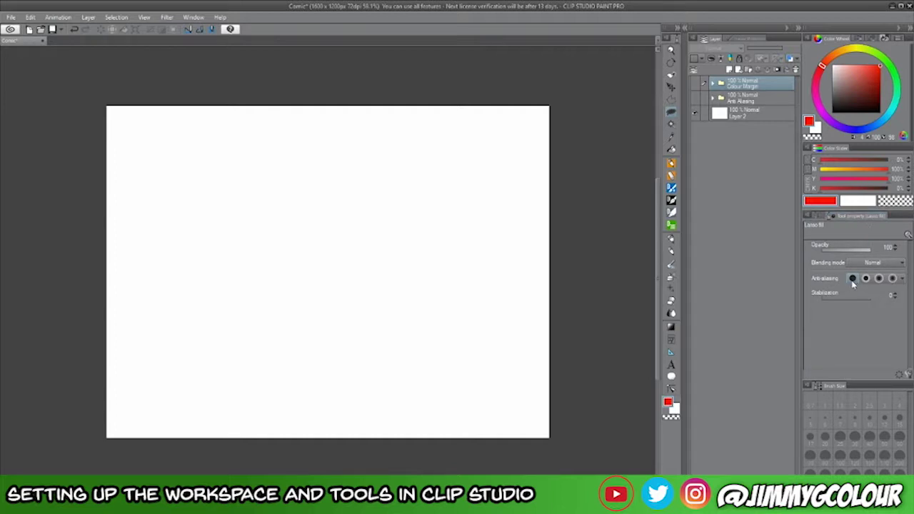
left_click(872, 263)
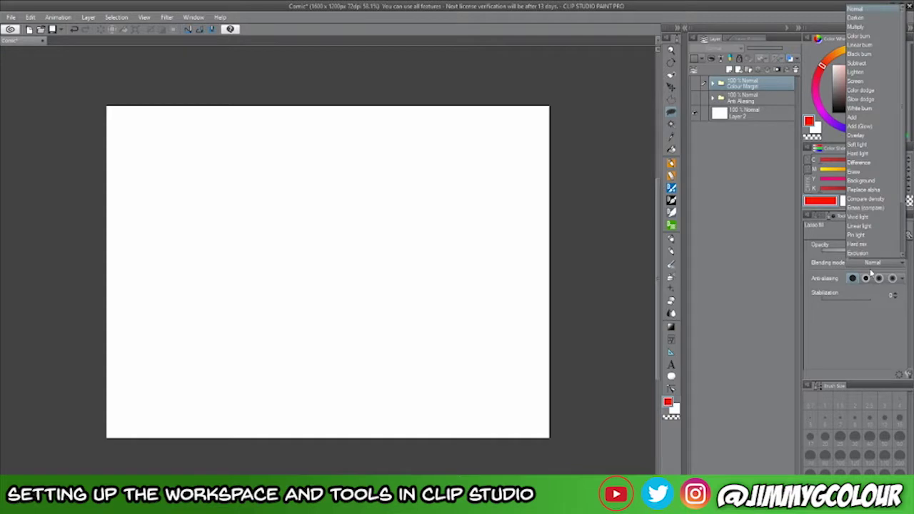
left_click(871, 264)
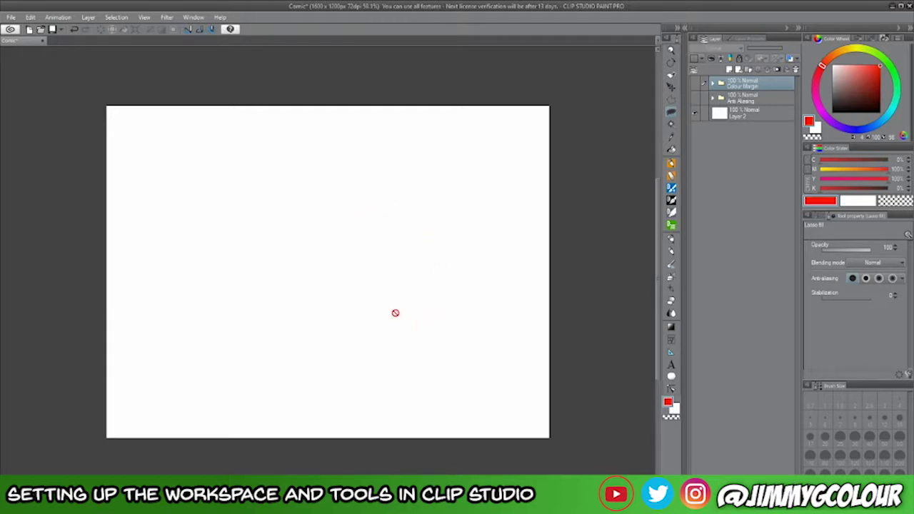
Lasso-fill a bright red rounded shape on the left half of Layer 2, and undo it.
left_click(736, 114)
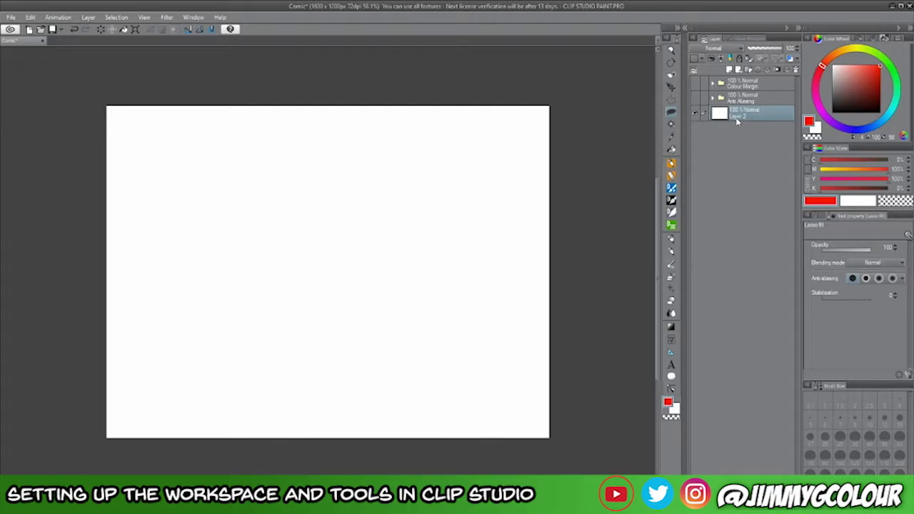
left_click_drag(879, 66, 880, 63)
mouse_move(254, 213)
left_mouse_down()
mouse_move(226, 213)
mouse_move(203, 229)
mouse_move(192, 254)
mouse_move(193, 294)
mouse_move(213, 327)
mouse_move(253, 340)
mouse_move(289, 334)
mouse_move(321, 301)
mouse_move(325, 274)
mouse_move(312, 244)
mouse_move(254, 214)
left_mouse_up()
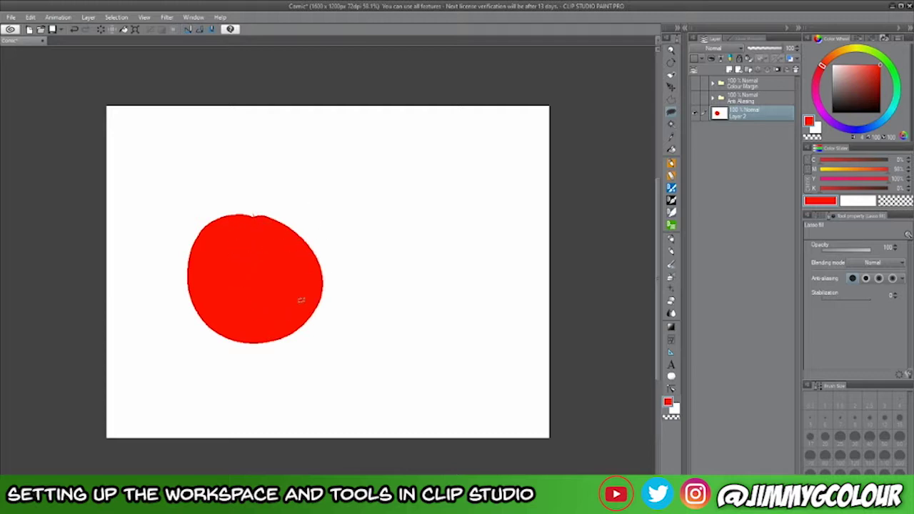
key("ctrl+z")
key("slash")
left_click(264, 296)
key("ctrl+0")
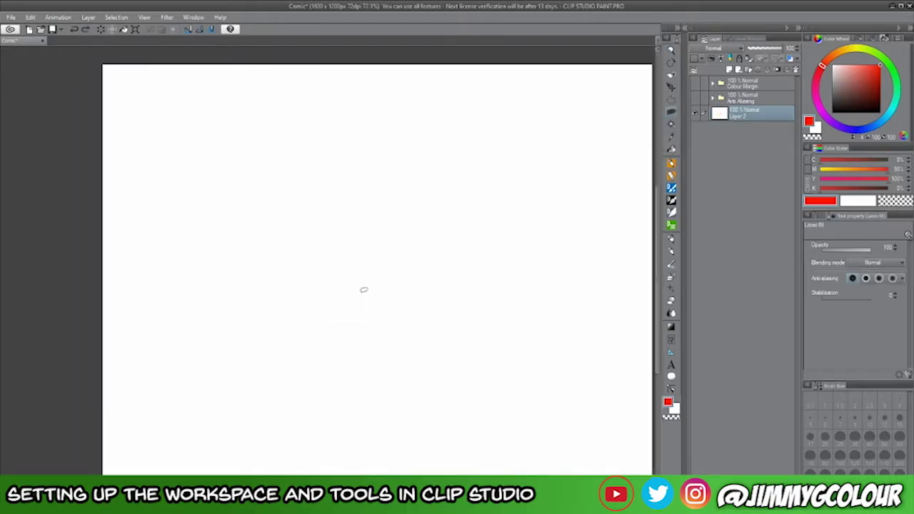
Lasso-fill a red oval on the left half of Layer 2 at 94 opacity and sample its colour.
left_click_drag(872, 249, 868, 255)
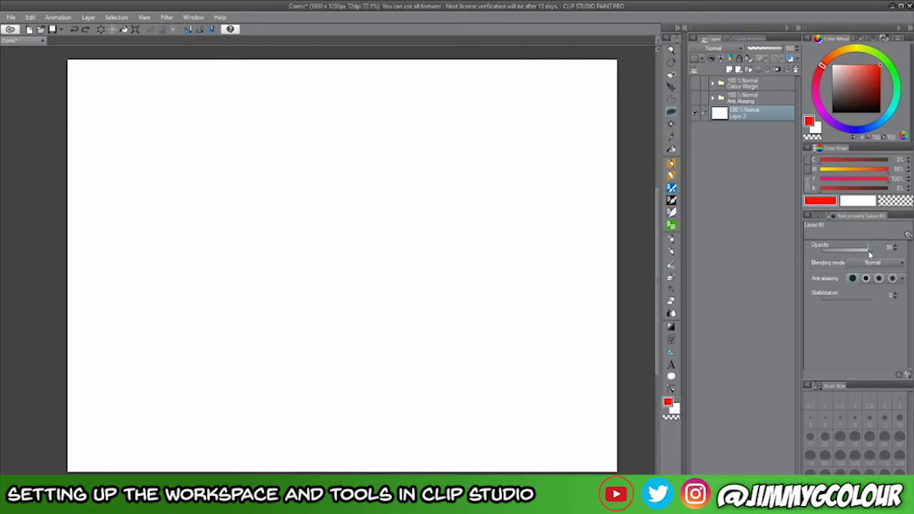
mouse_move(264, 177)
left_mouse_down()
mouse_move(210, 214)
mouse_move(222, 267)
mouse_move(274, 294)
mouse_move(314, 273)
mouse_move(321, 234)
mouse_move(310, 205)
mouse_move(266, 177)
left_mouse_up()
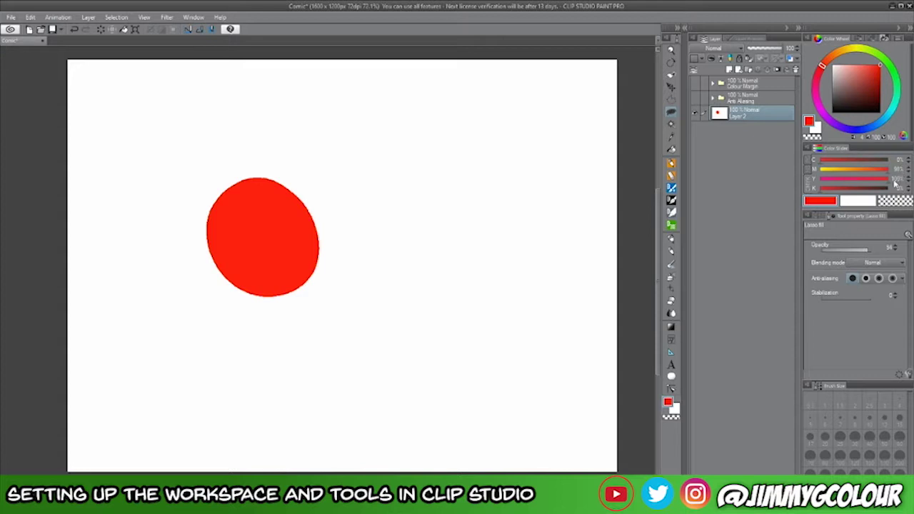
left_click(671, 138)
left_click(311, 247)
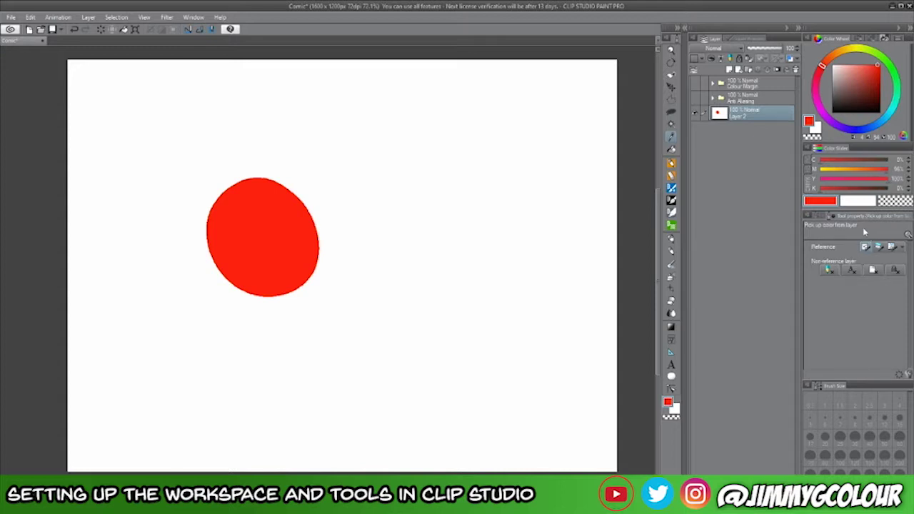
Lasso-fill a bright green oval at 94 opacity overlapping the red oval, sample the overlap's colour, and undo the green fill.
left_click(672, 114)
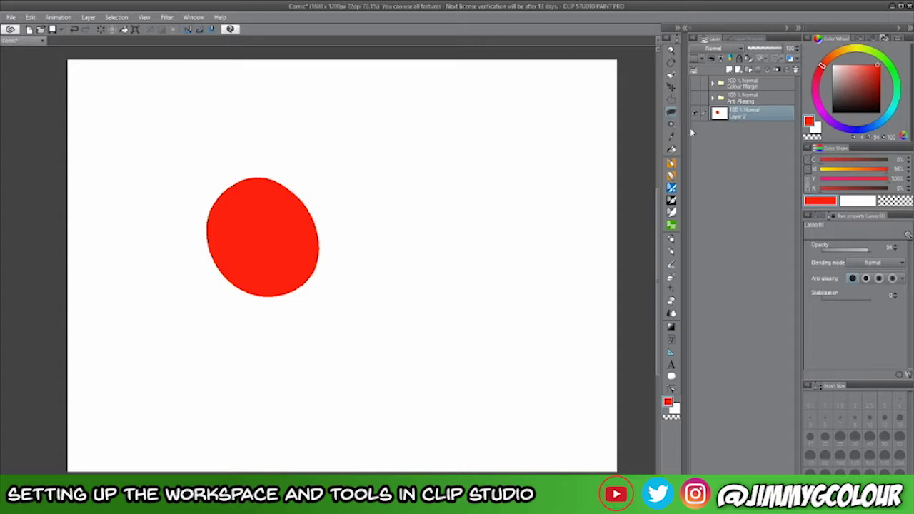
left_click(892, 73)
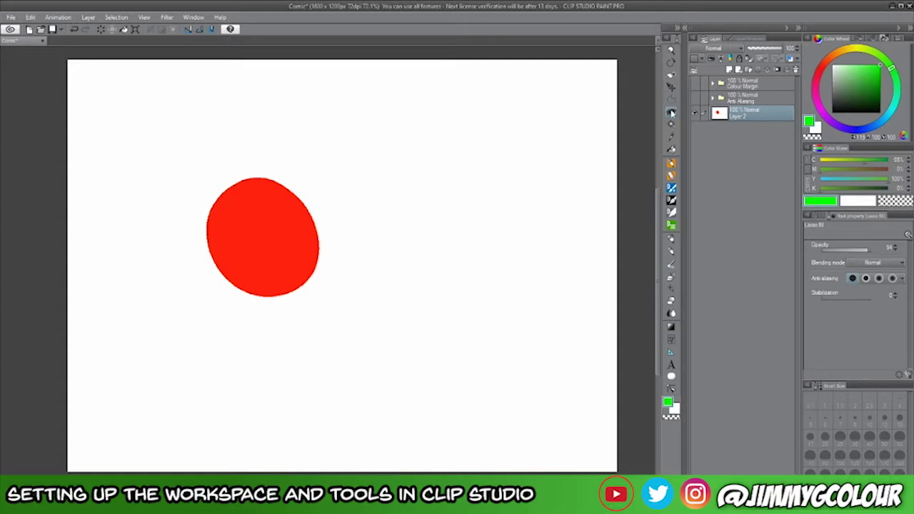
mouse_move(345, 190)
left_mouse_down()
mouse_move(295, 217)
mouse_move(290, 242)
mouse_move(307, 271)
mouse_move(334, 279)
mouse_move(371, 264)
mouse_move(384, 238)
mouse_move(380, 212)
mouse_move(347, 187)
left_mouse_up()
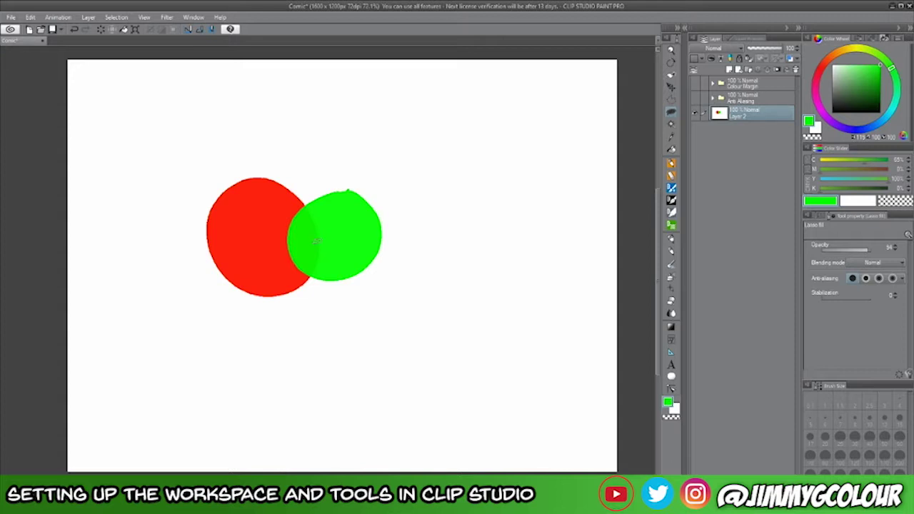
key("i")
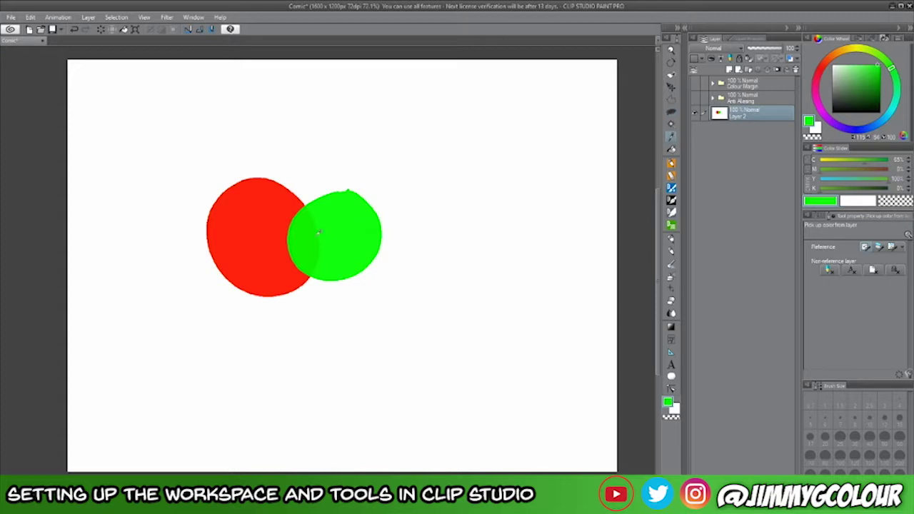
left_click(311, 238)
key("ctrl+z")
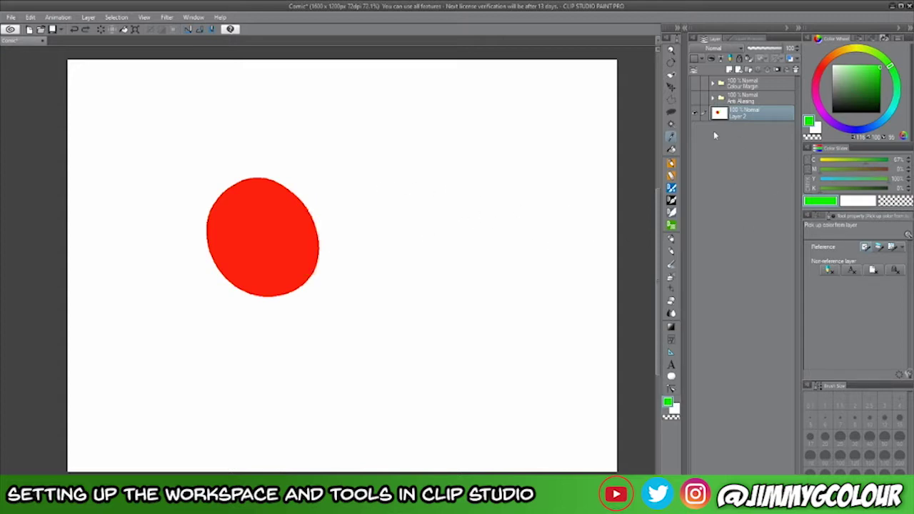
Set Lasso fill to 100 opacity, fill a green oval overlapping the red one, and inspect the edge between them.
left_click(671, 111)
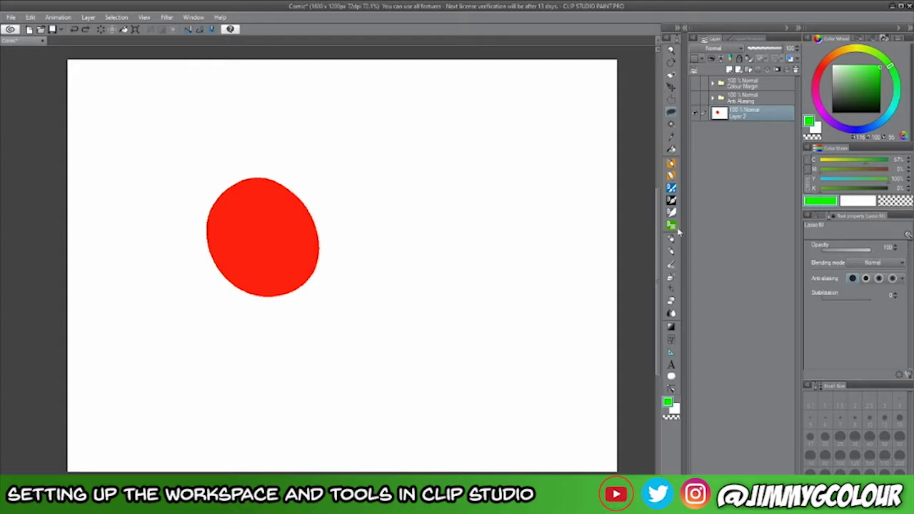
mouse_move(365, 202)
left_mouse_down()
mouse_move(317, 205)
mouse_move(293, 239)
mouse_move(307, 277)
mouse_move(371, 278)
mouse_move(389, 255)
mouse_move(366, 203)
left_mouse_up()
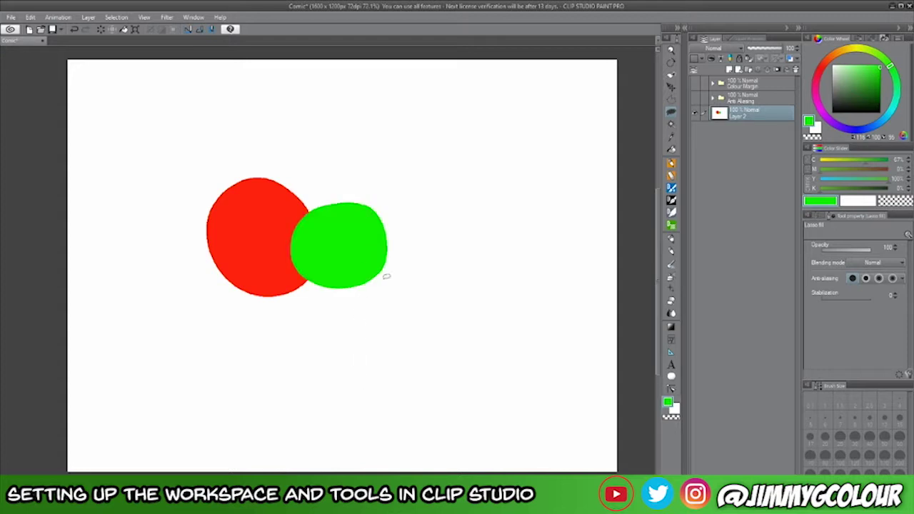
left_click(671, 135)
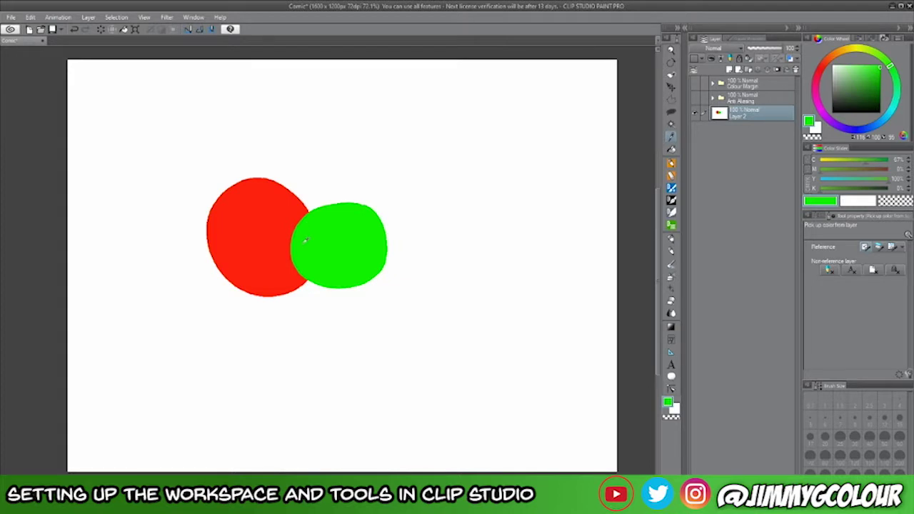
key("ctrl+space")
left_click_drag(292, 259, 414, 244)
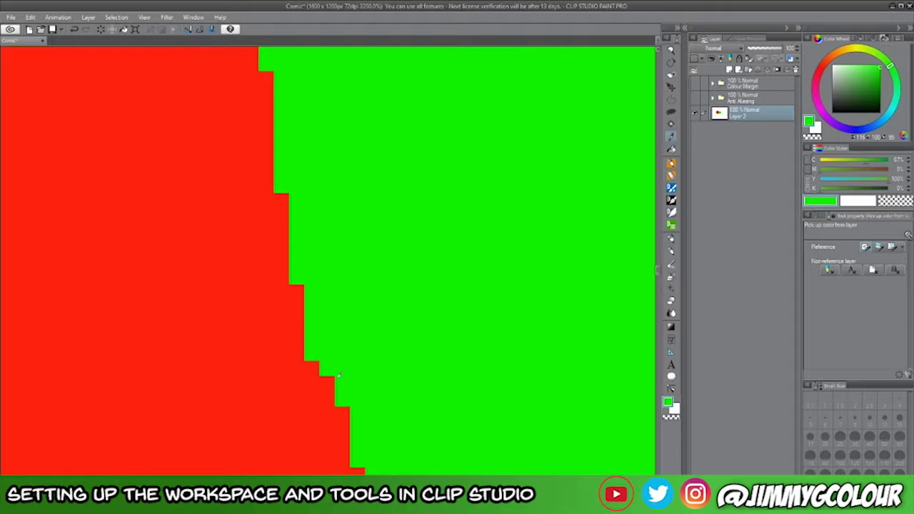
scroll(356, 406, "down", 8)
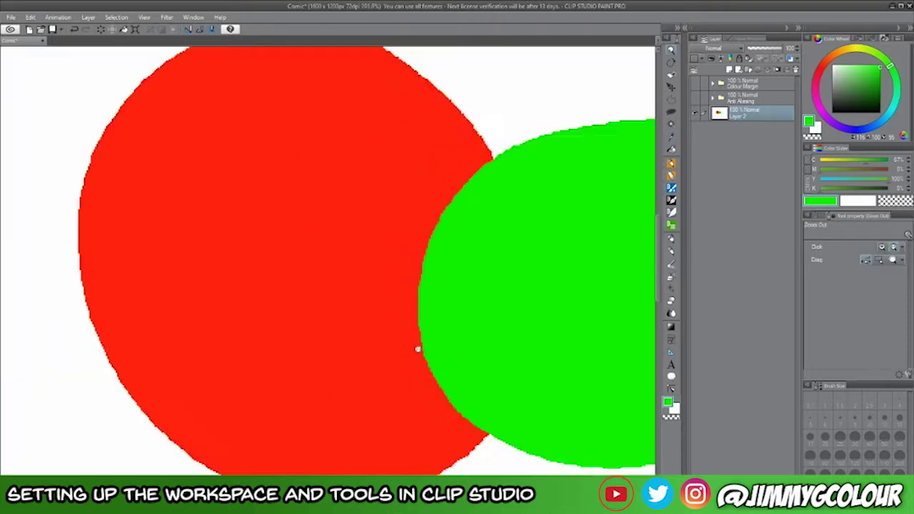
left_click_drag(516, 285, 466, 293)
Auto-select the coloured areas of Layer 2 in turn, with the edited layer as reference, to check their edges.
key("w")
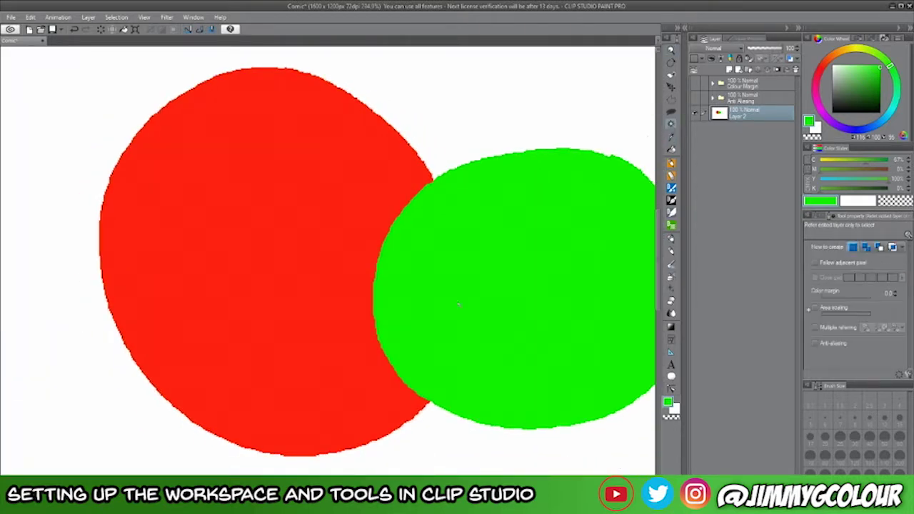
left_click(456, 307)
left_click(348, 408)
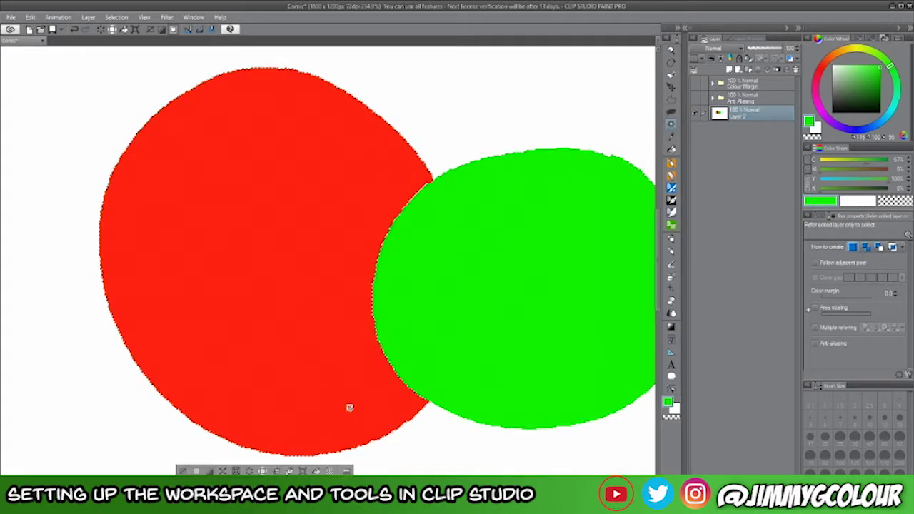
key("ctrl+d")
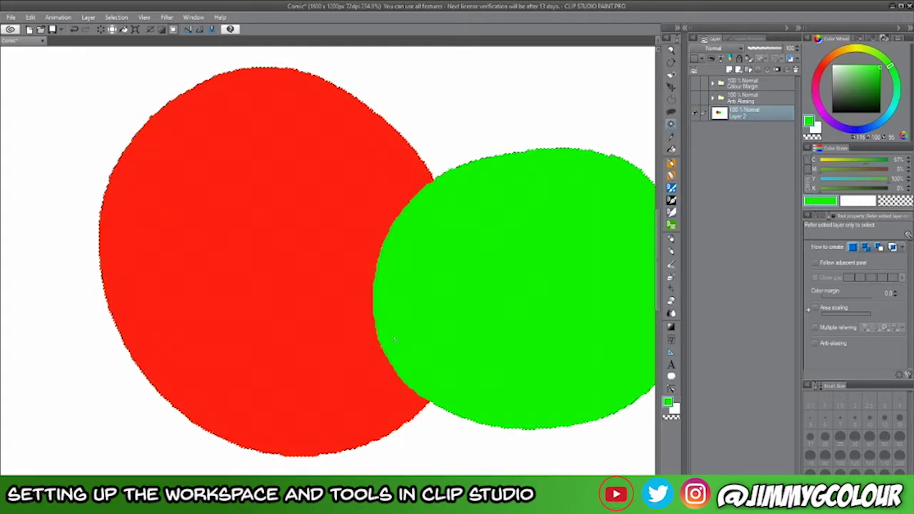
scroll(416, 332, "down", 5)
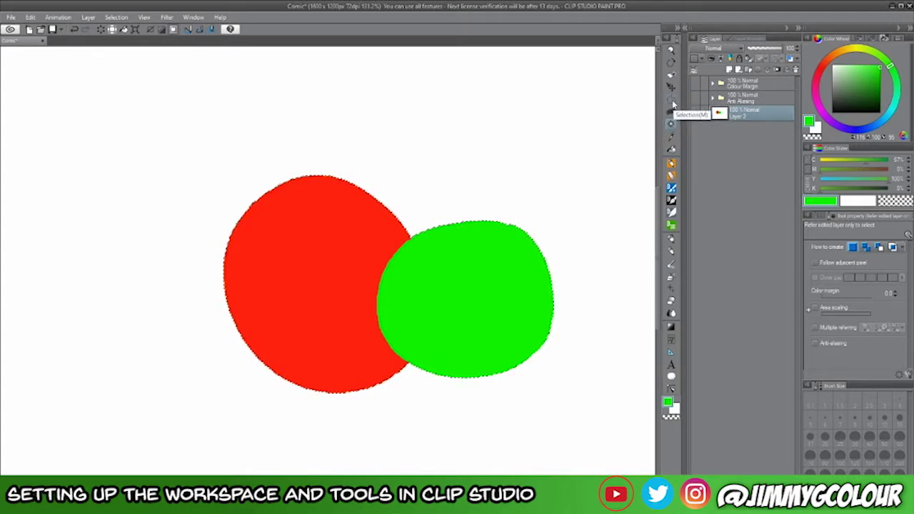
Clear the selection and undo the green and red oval fills so that Layer 2 is blank.
left_click(672, 102)
left_click_drag(526, 291, 479, 259)
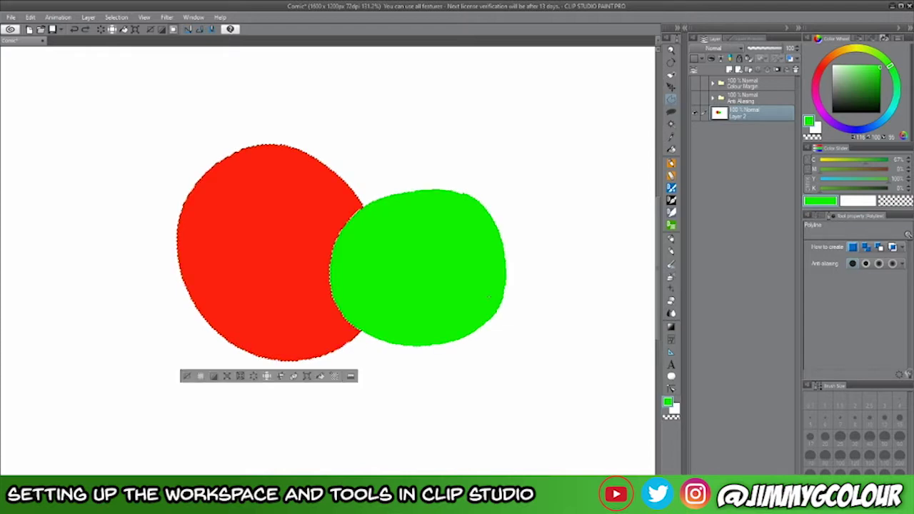
key("ctrl+d")
key("ctrl+z")
key("ctrl+z")
key("/")
left_click_drag(490, 296, 373, 302)
scroll(492, 328, "up", 2)
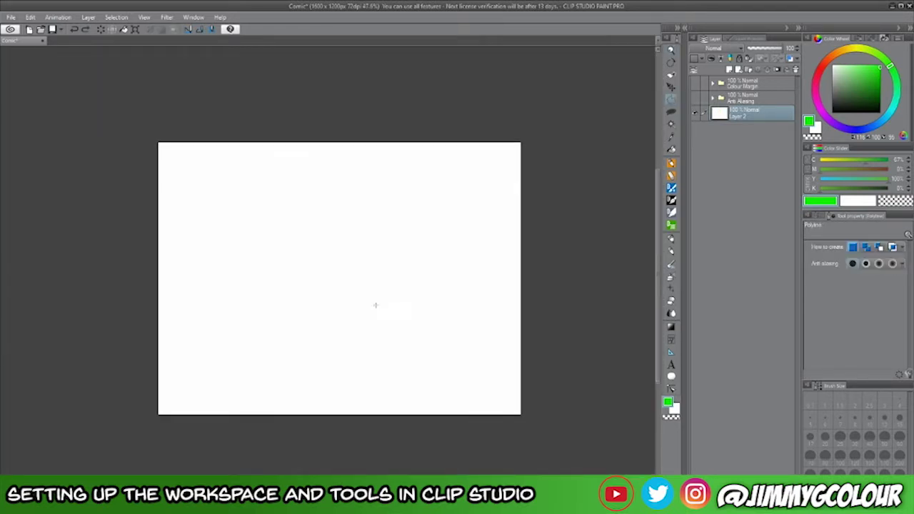
scroll(373, 302, "up", 2)
left_click(380, 304)
Switch the Selection tool to its Rectangle sub tool, select a rectangle in the canvas's upper-left area, and show the tool's properties.
left_click(671, 99)
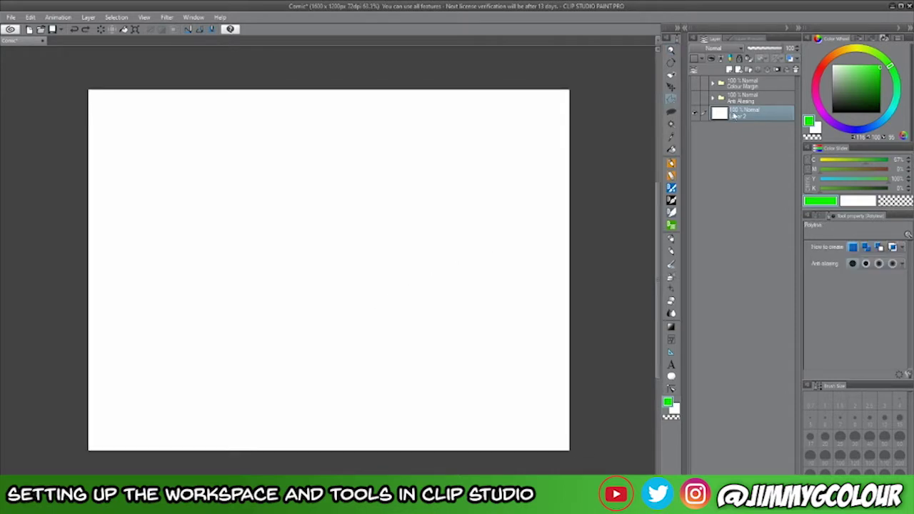
left_click(818, 215)
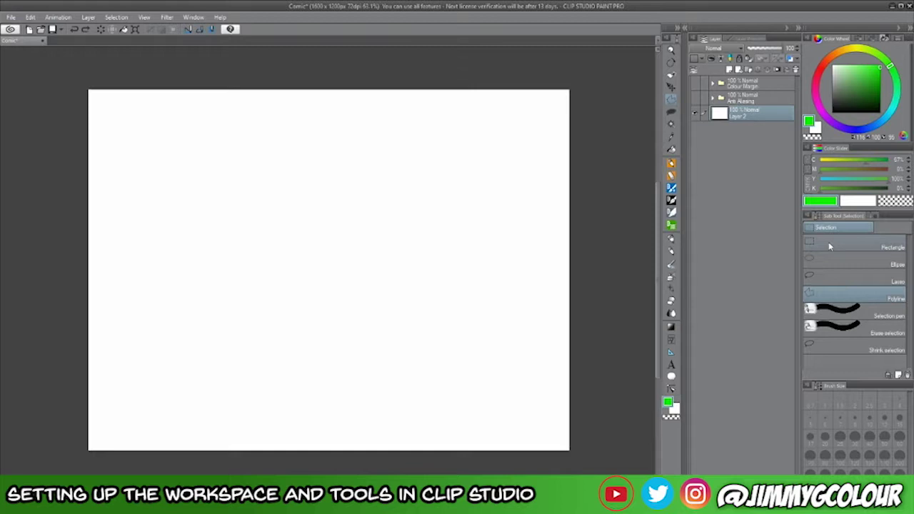
left_click(827, 246)
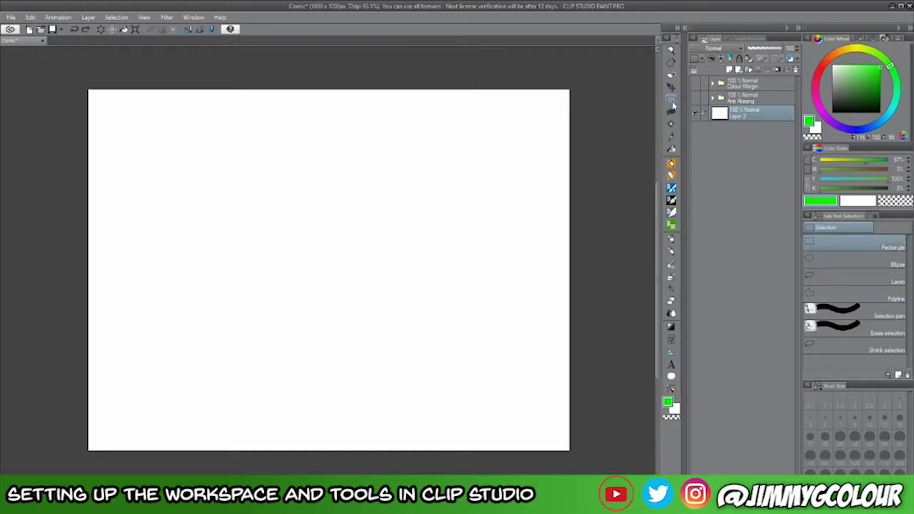
left_click_drag(128, 125, 274, 223)
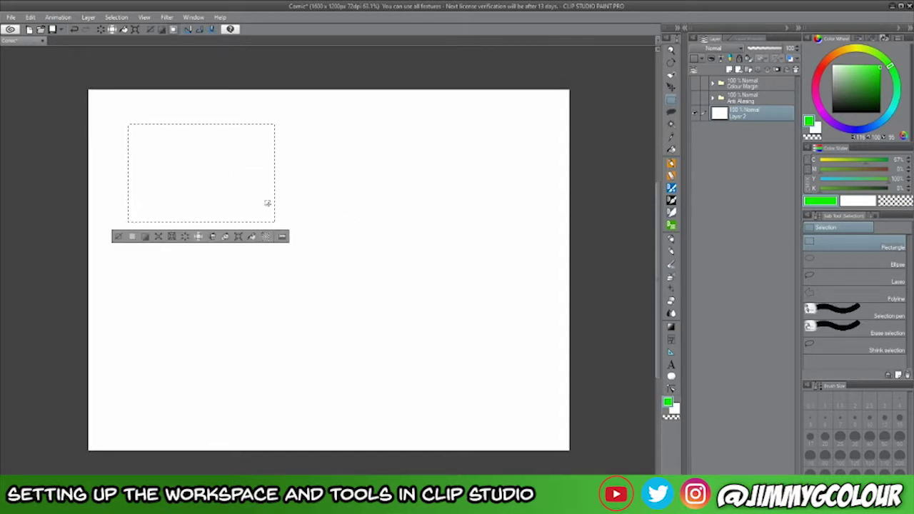
scroll(272, 204, "up", 4)
left_click_drag(282, 208, 436, 291)
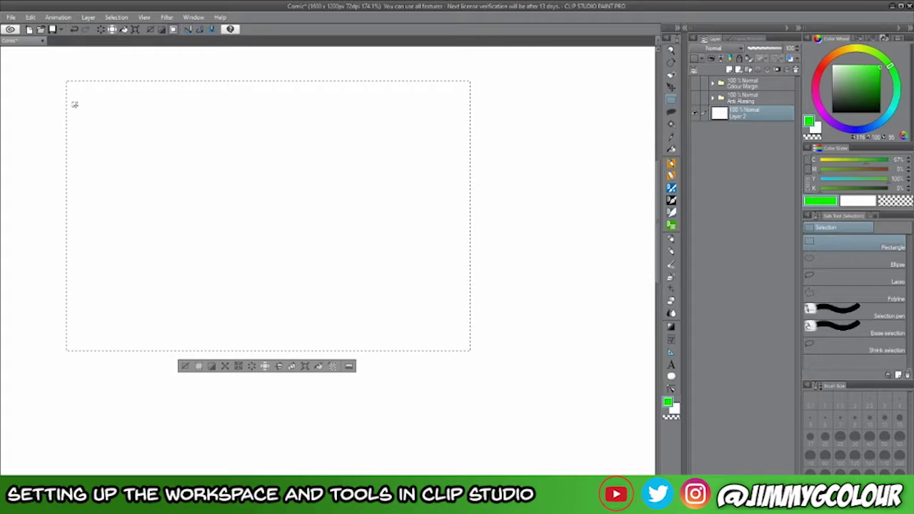
left_click(872, 216)
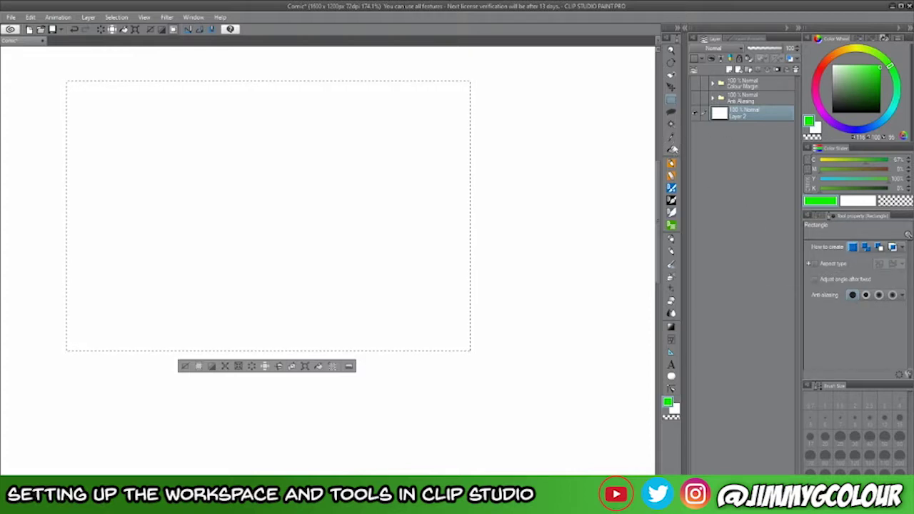
Fill the rectangular selection with bright green on Layer 2, undo the fill and deselect.
left_click(672, 150)
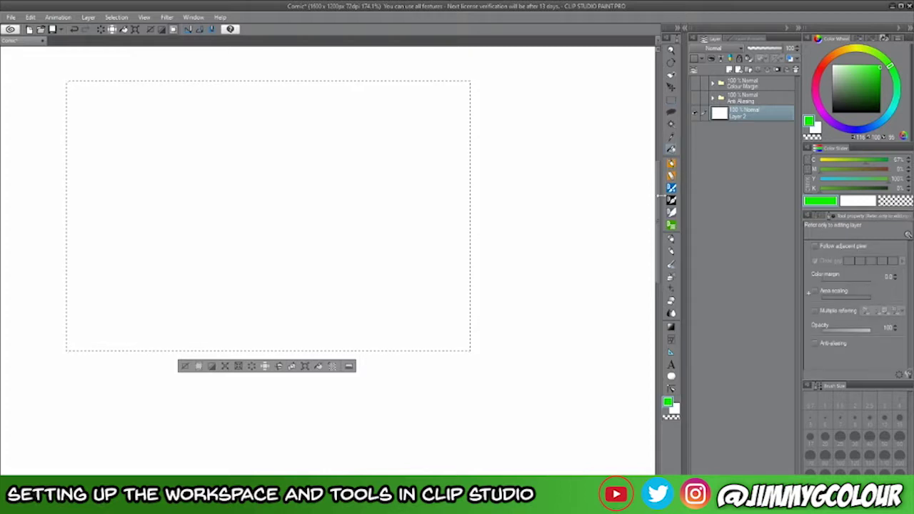
left_click(418, 241)
key("alt+space")
left_click_drag(466, 256, 447, 251)
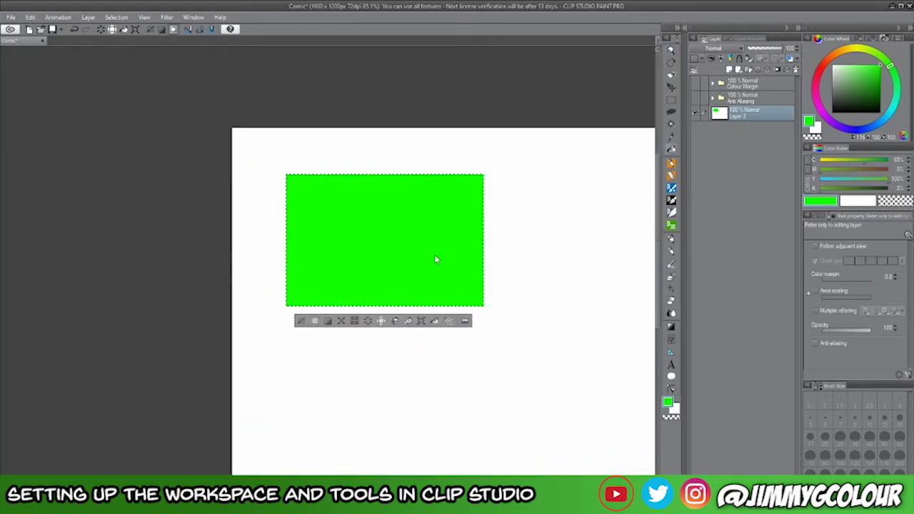
key("ctrl+z")
key("ctrl+d")
Draw two rectangular selections one after the other in the canvas's upper-left area, clearing each one.
left_click(671, 101)
left_click_drag(282, 171, 496, 308)
left_click_drag(481, 347, 474, 327)
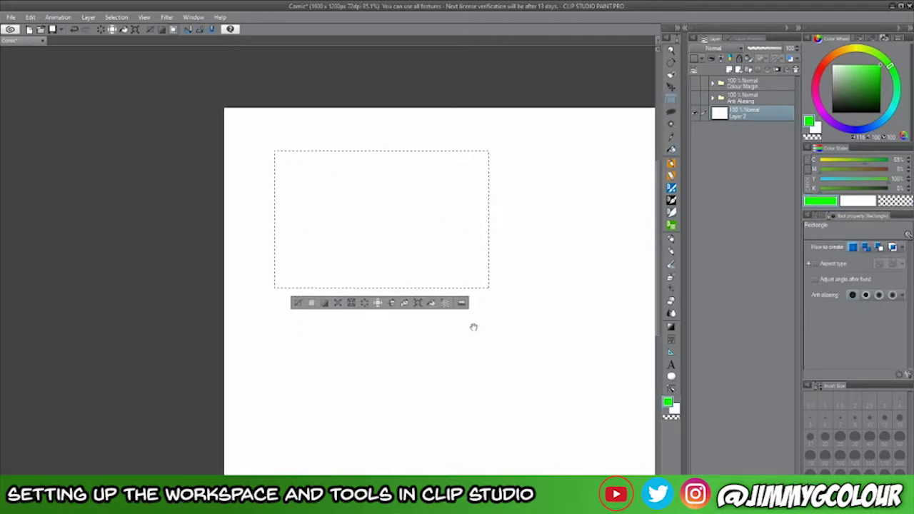
left_click(298, 304)
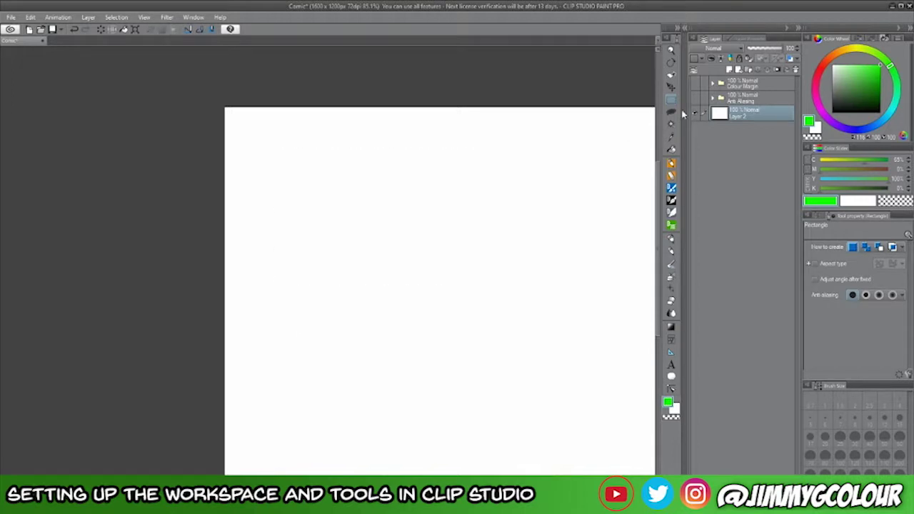
left_click_drag(309, 198, 474, 311)
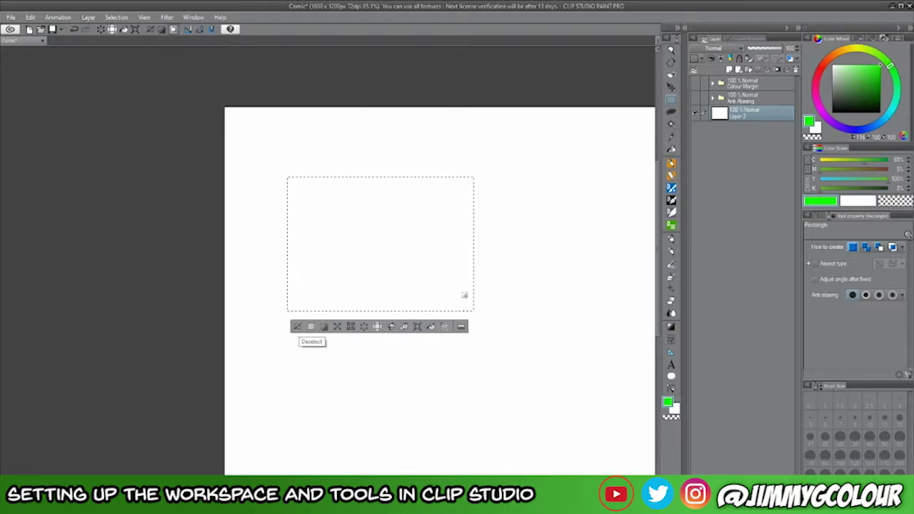
left_click(418, 327)
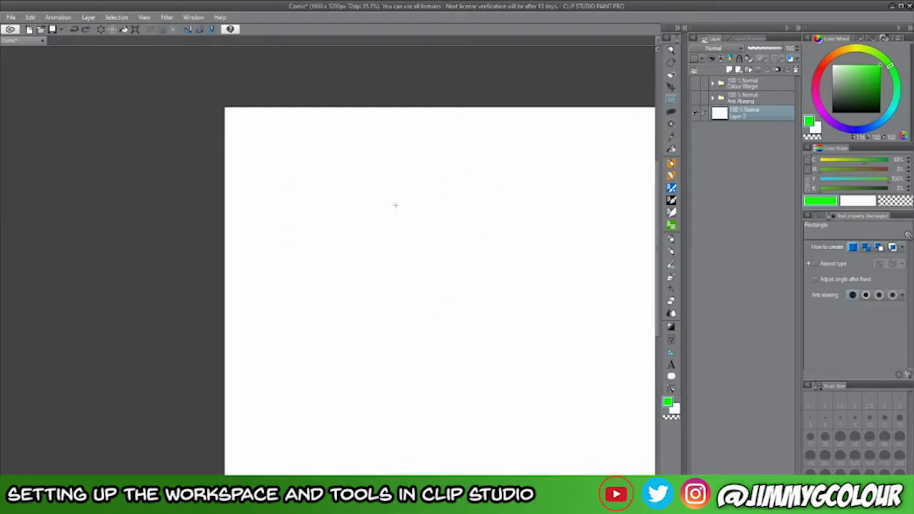
Select a wide rectangle in the canvas's upper-left area, fill it with bright green, and undo the fill.
left_click_drag(272, 153, 468, 288)
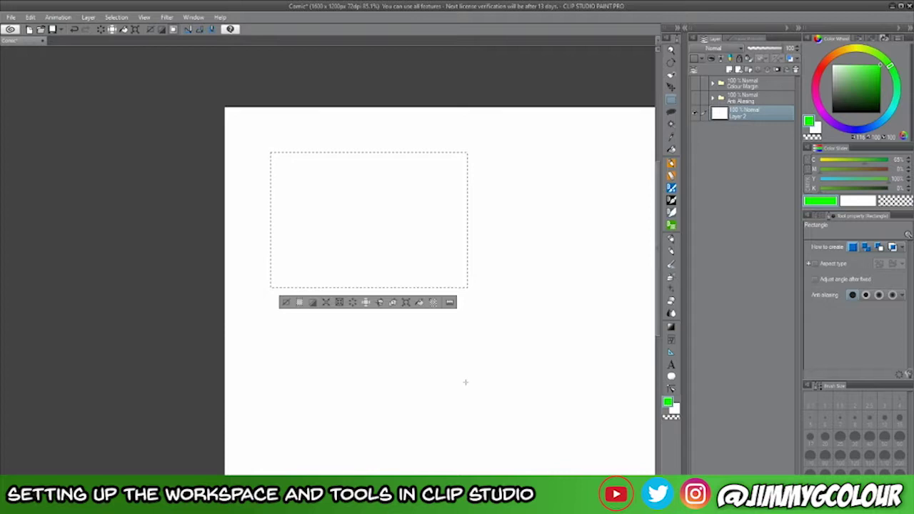
left_click(671, 149)
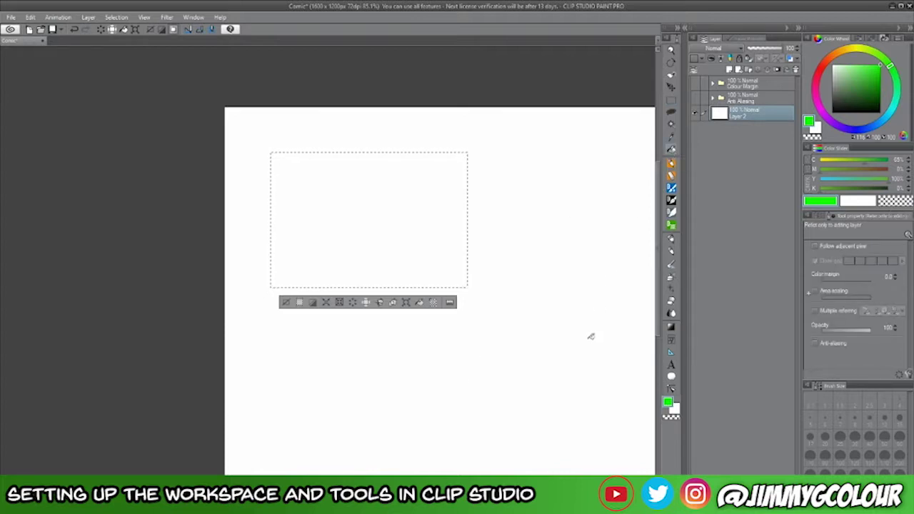
left_click(420, 242)
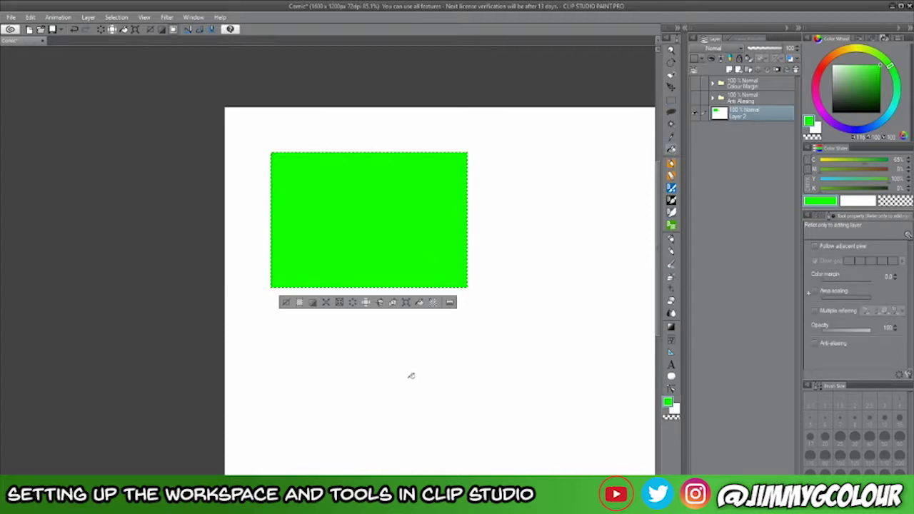
key("ctrl+z")
Select a tall, narrow rectangle near the middle of the canvas and fill it with bright green on Layer 2.
left_click(671, 99)
left_click_drag(547, 195, 494, 370)
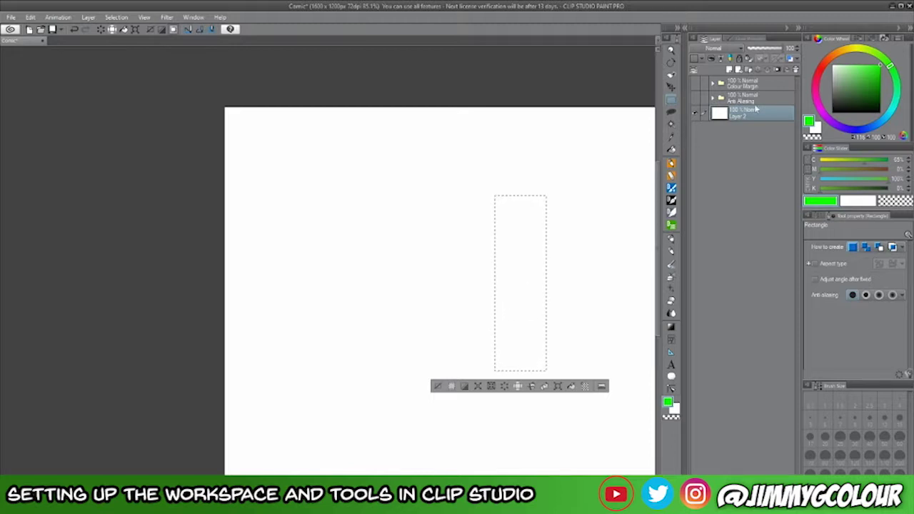
left_click(671, 148)
left_click(525, 271)
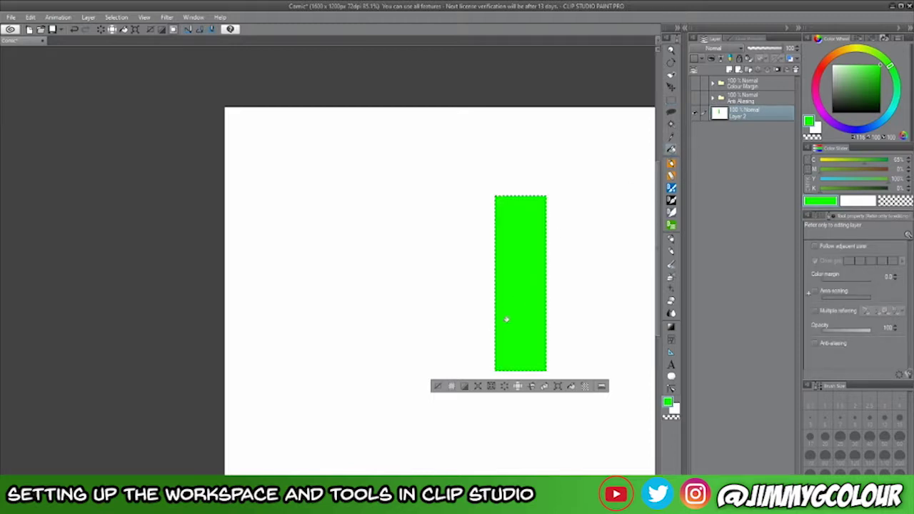
Choose a darker green and refill the tall rectangular selection with it.
left_click(880, 84)
left_click(526, 288)
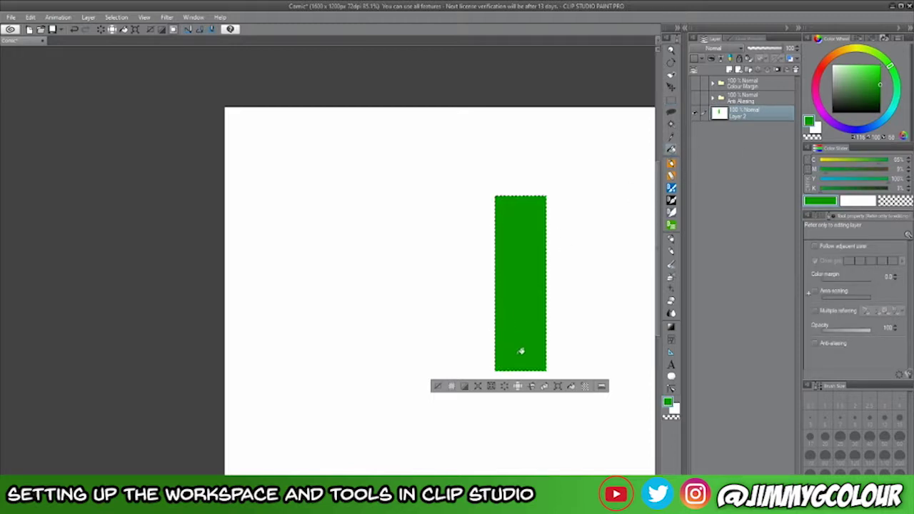
left_click_drag(521, 351, 494, 327)
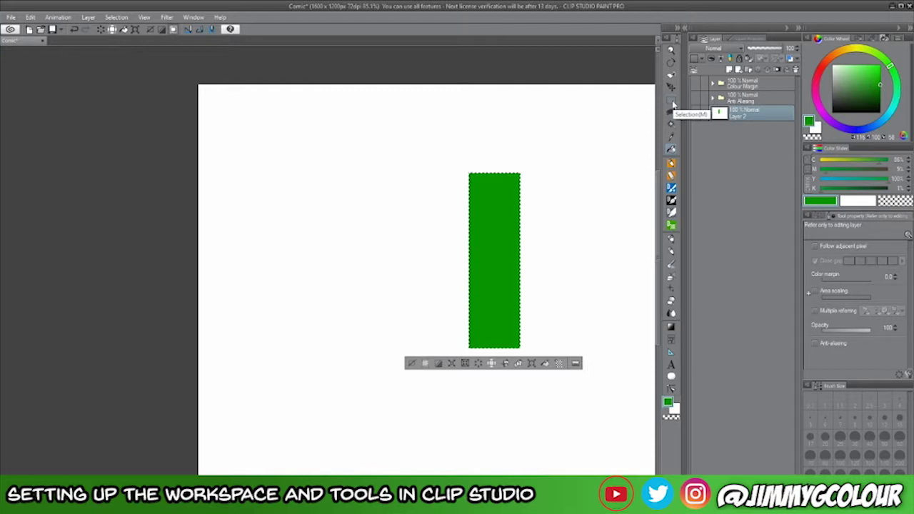
Undo the tall rectangle's green fills and clear the remaining rectangular selection.
key("ctrl+z")
key("ctrl+z")
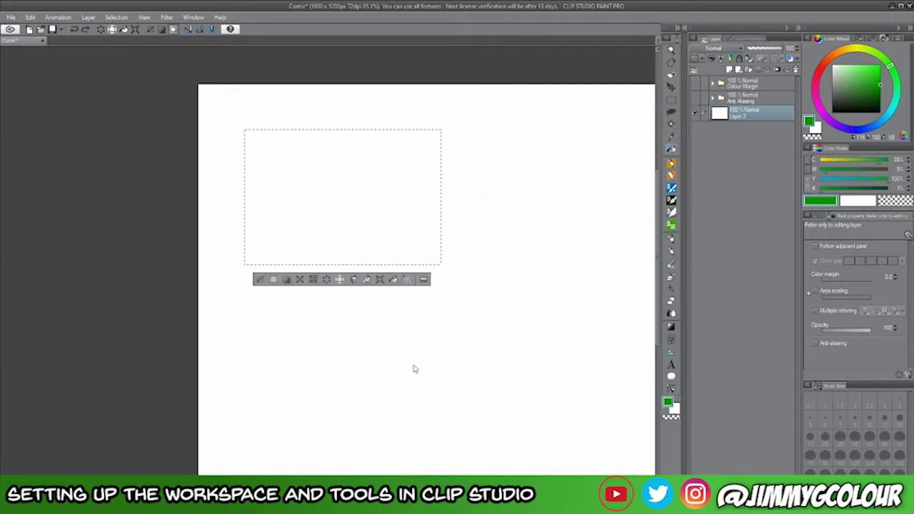
left_click(259, 280)
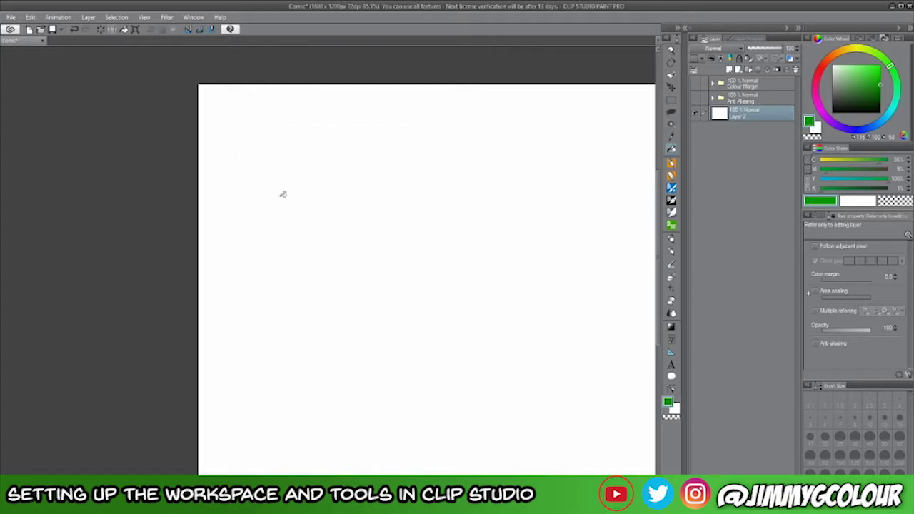
Select a wide rectangle in the canvas's upper-left area and fill it with the dark green on Layer 2.
left_click(671, 106)
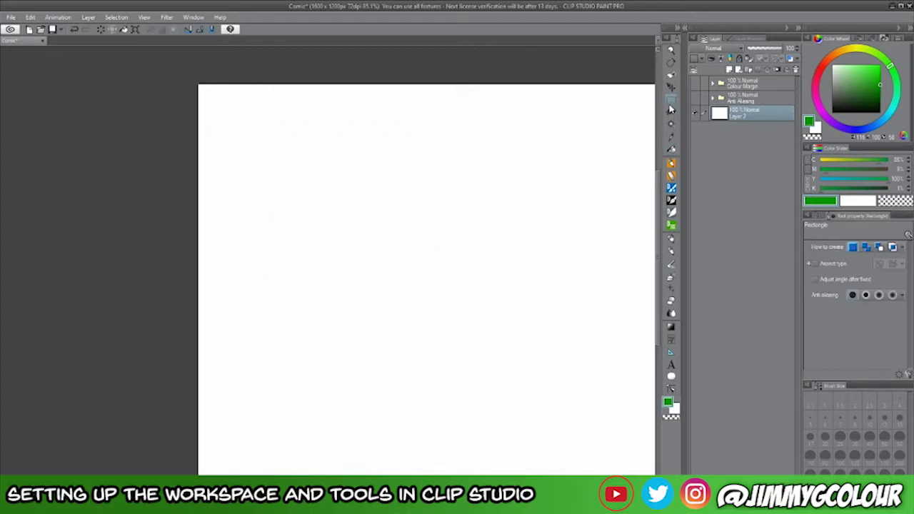
left_click_drag(234, 138, 442, 294)
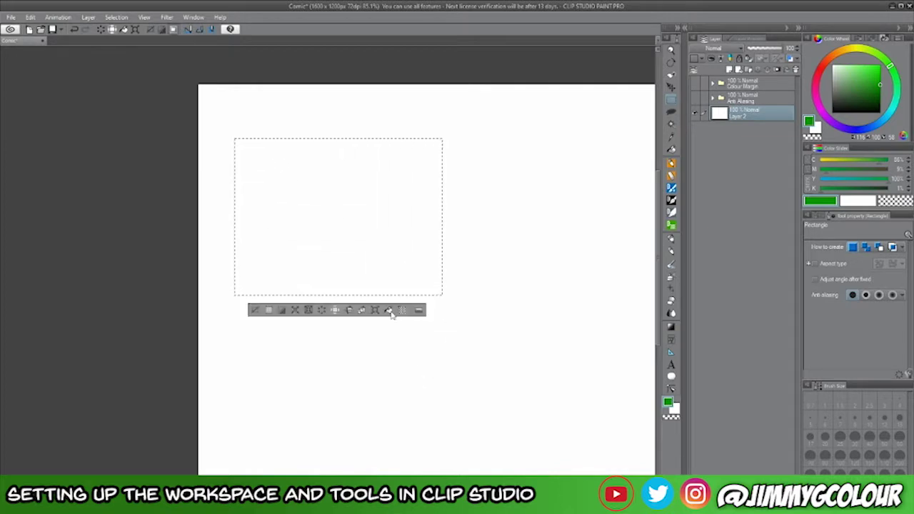
left_click(388, 310)
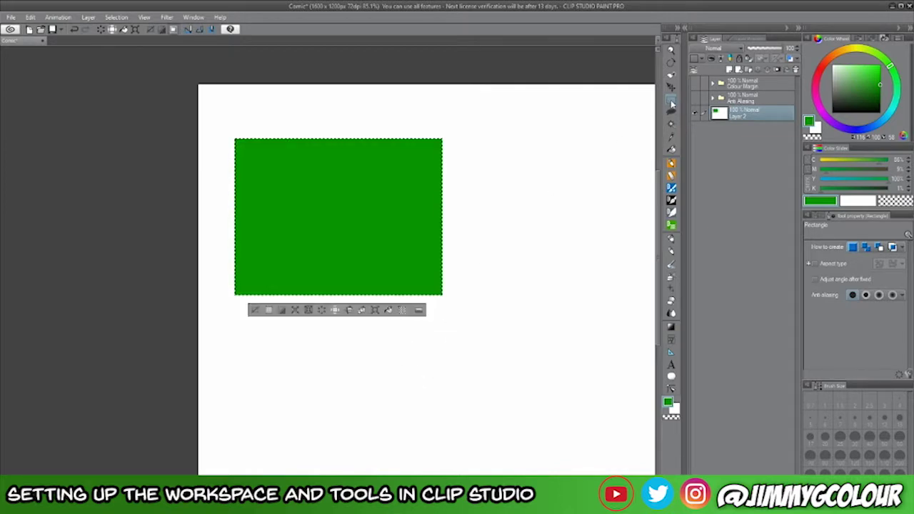
Select a second rectangle overlapping the green block's lower-right corner and fill it with the same green.
left_click_drag(372, 199, 497, 306)
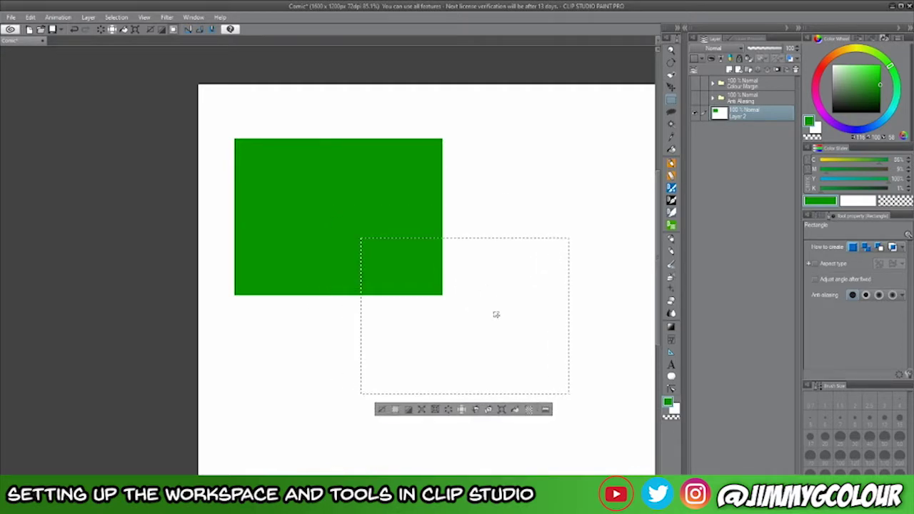
left_click(384, 412)
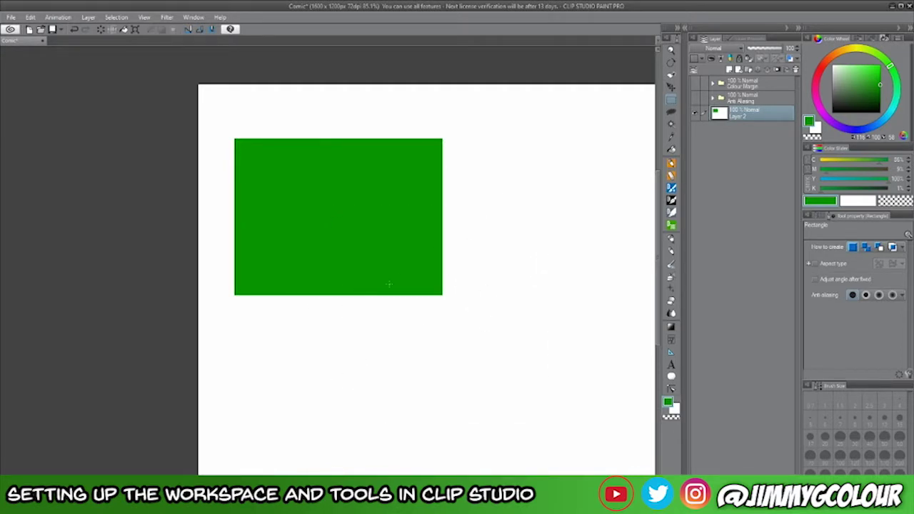
key("ctrl+z")
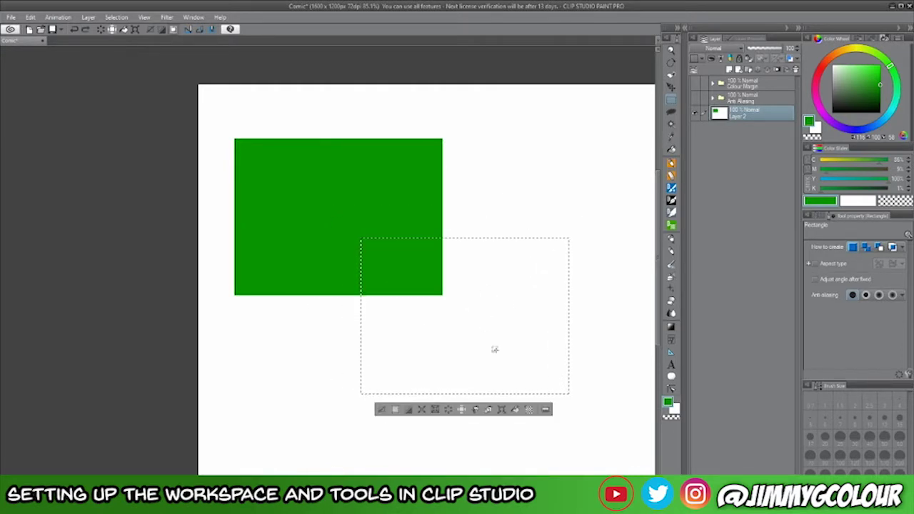
left_click(515, 409)
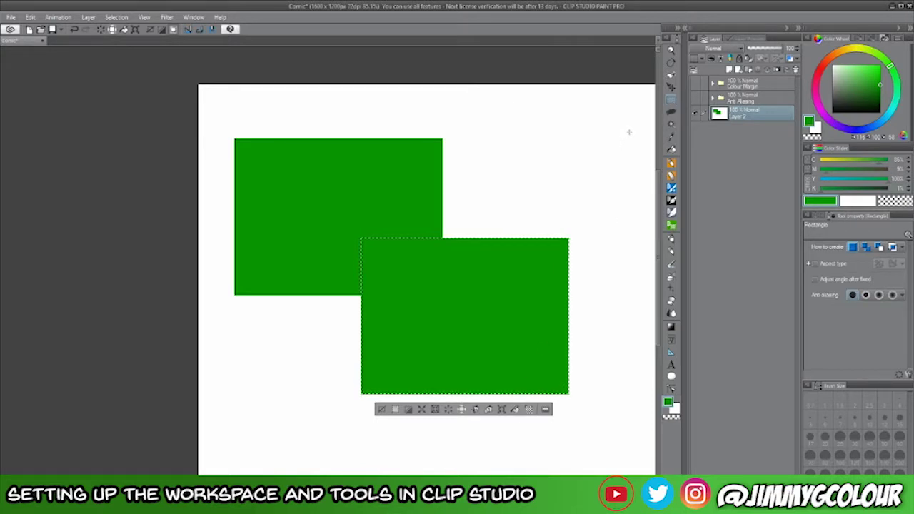
Select a third rectangle overlapping the right side of both green blocks and fill it with the same green.
left_click_drag(629, 131, 419, 320)
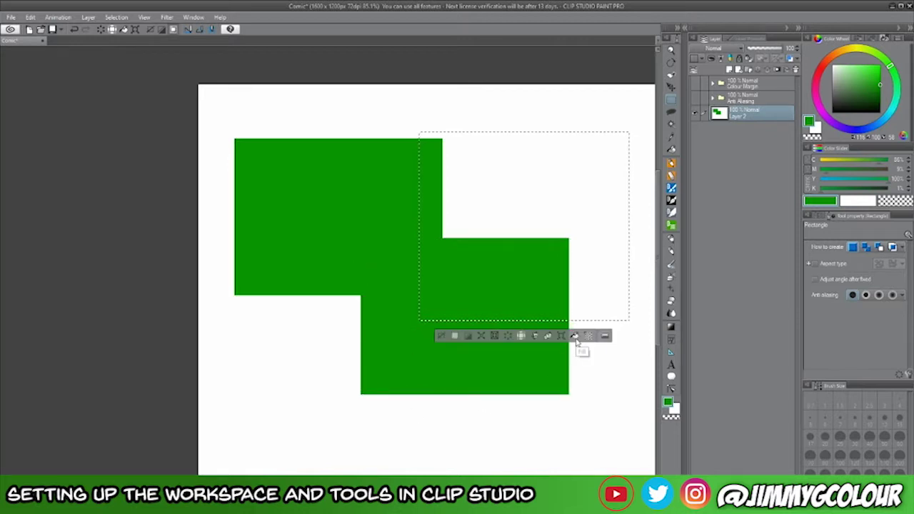
left_click(574, 338)
scroll(536, 379, "right", 3)
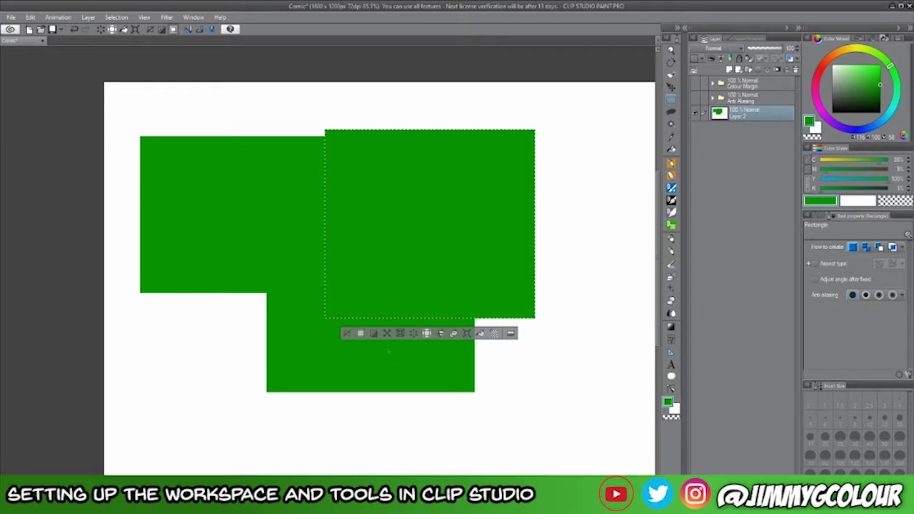
Undo all three green rectangle fills and their selections.
key("ctrl+z")
key("ctrl+z")
key("ctrl+z")
key("ctrl+z")
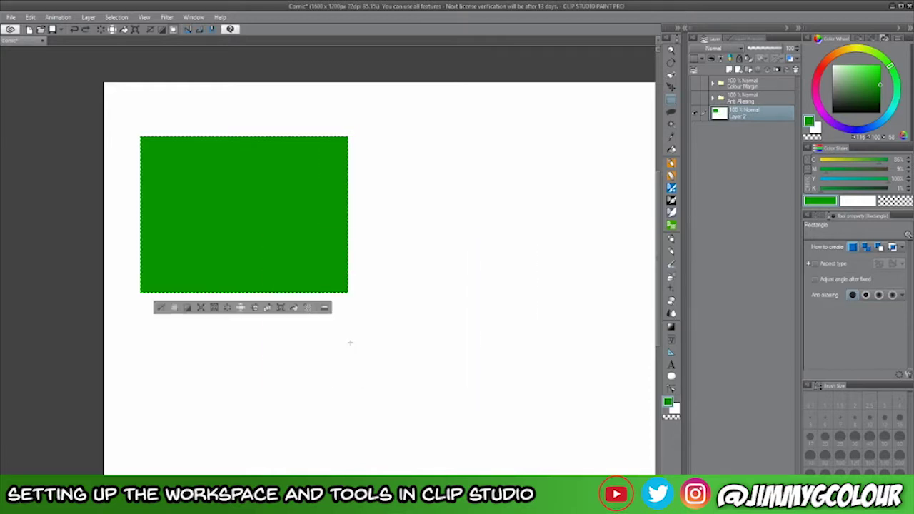
key("ctrl+z")
key("ctrl+z")
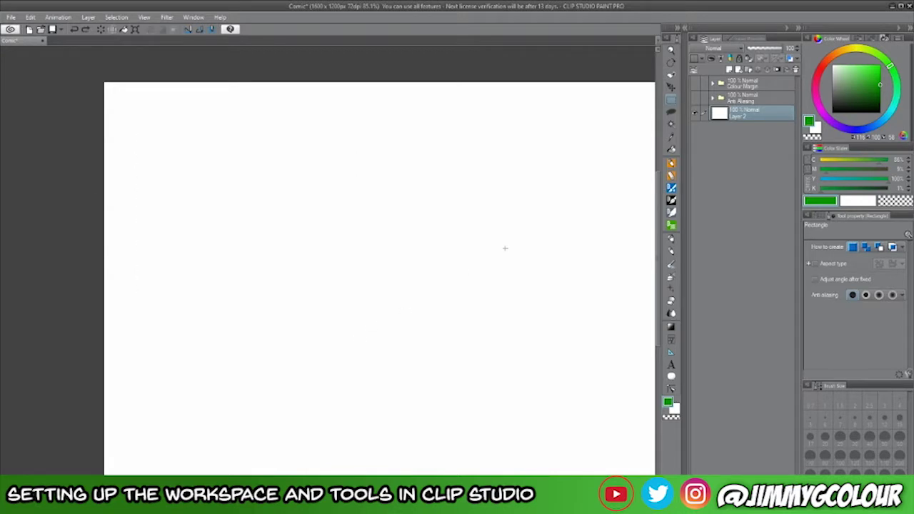
Fill two overlapping rectangular selections with dark green, the second offset down and to the right of the first.
left_click_drag(190, 145, 429, 300)
left_click(360, 317)
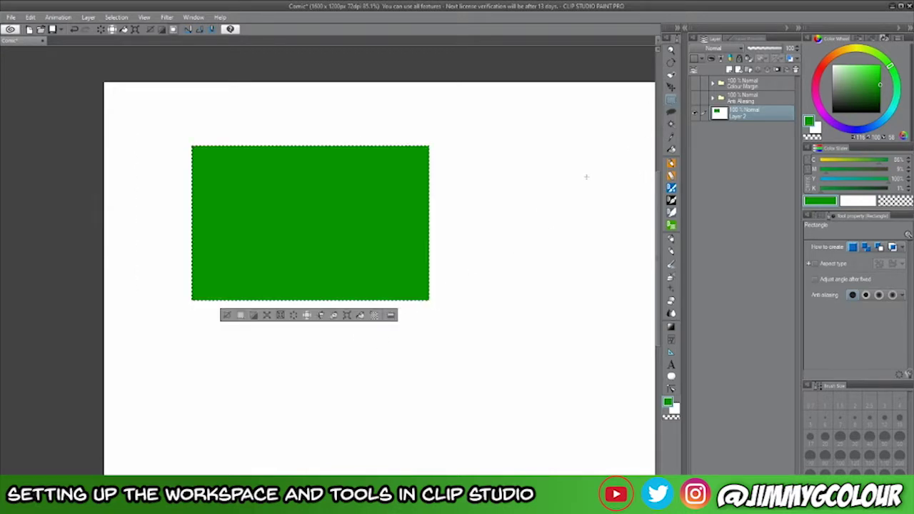
left_click_drag(509, 357, 279, 194)
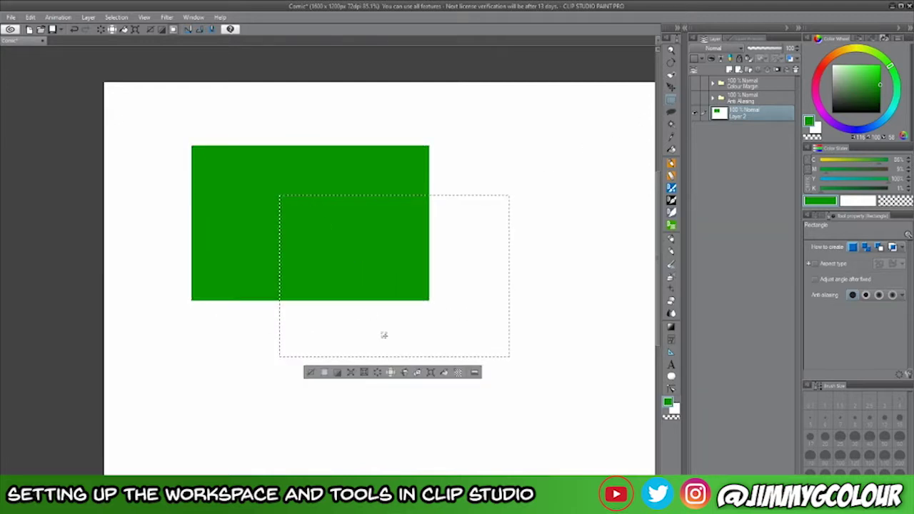
left_click(444, 372)
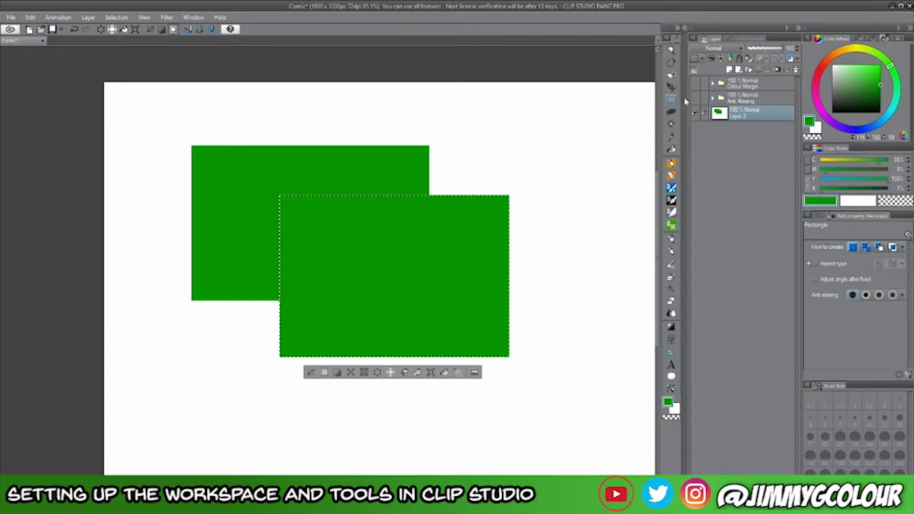
Select a large rectangle overlapping both green blocks, fill the whole selection with bright red, and undo the fill.
left_click_drag(621, 98, 281, 304)
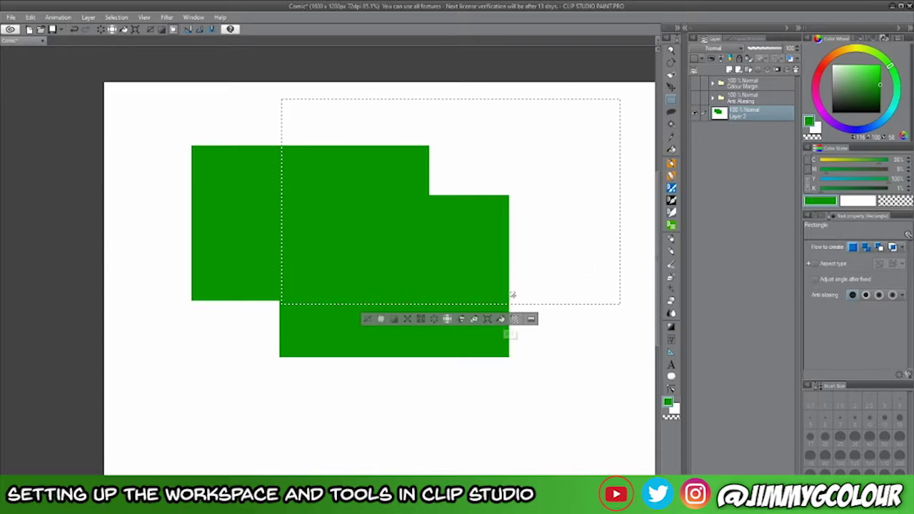
left_click(820, 70)
left_click(879, 66)
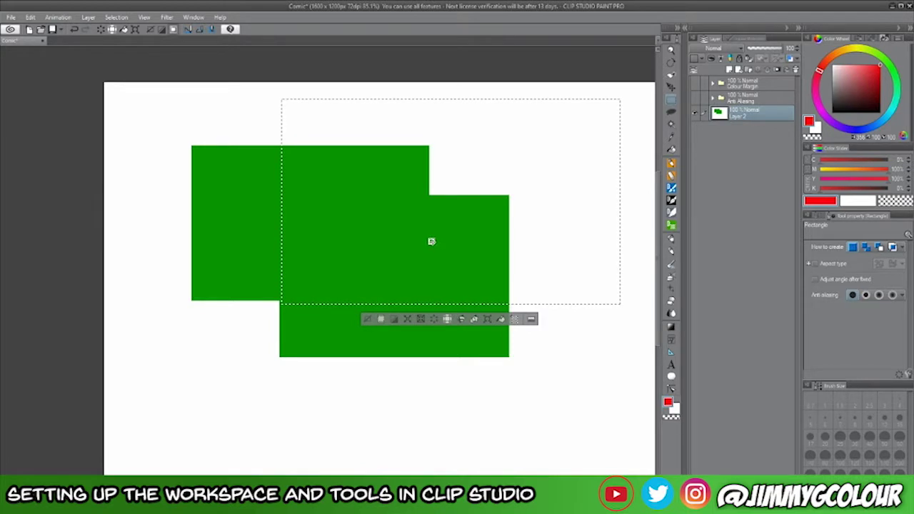
left_click(500, 319)
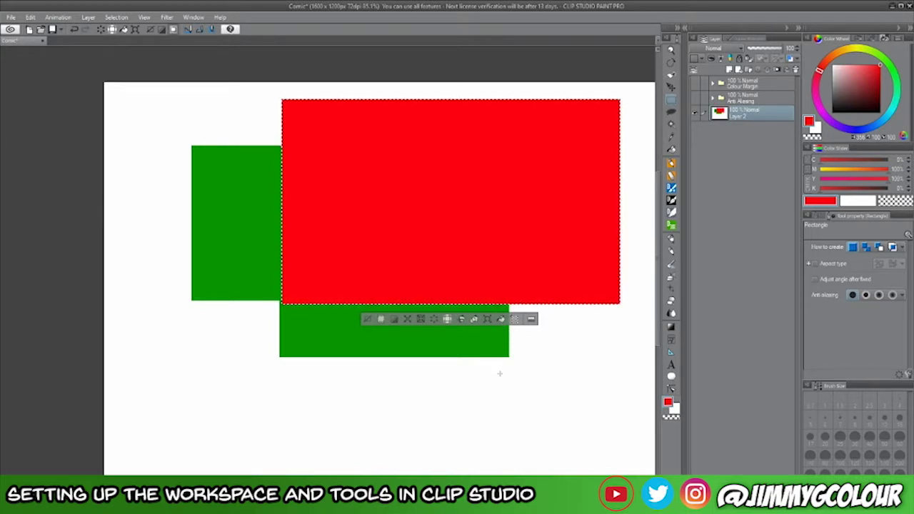
key("ctrl+z")
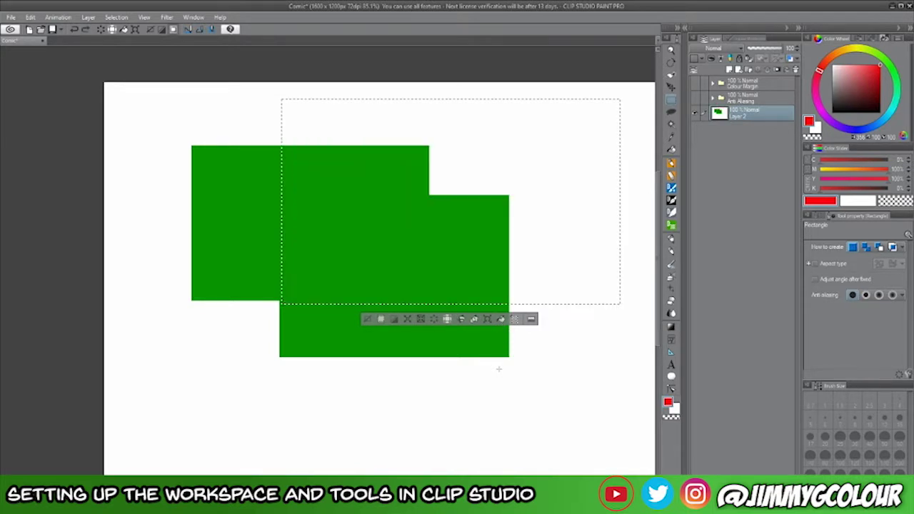
Fill only the white part of the selection with red using the Fill tool, and inspect the red-green edge up close.
left_click(675, 154)
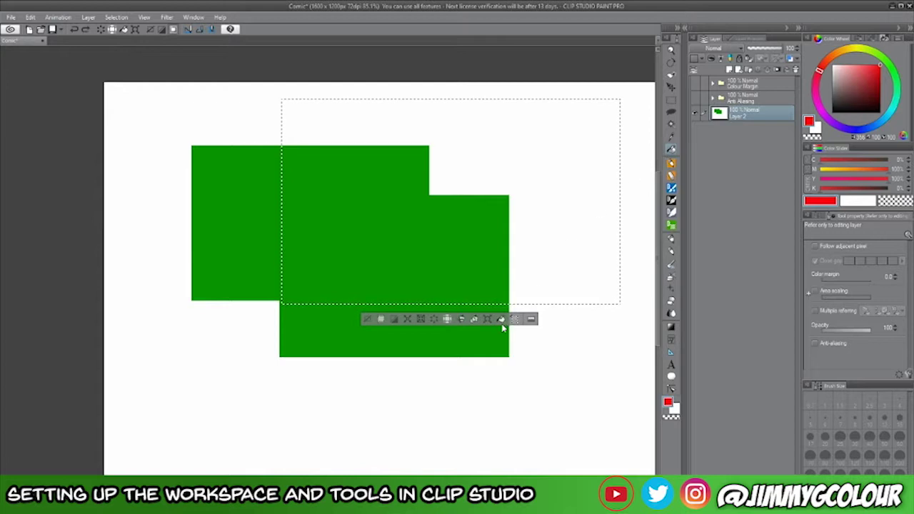
left_click(540, 143)
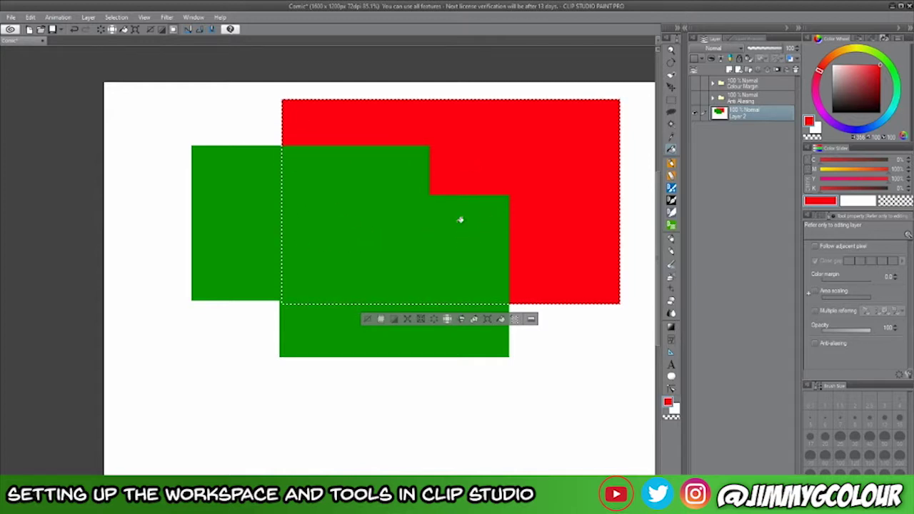
scroll(453, 198, "up", 10)
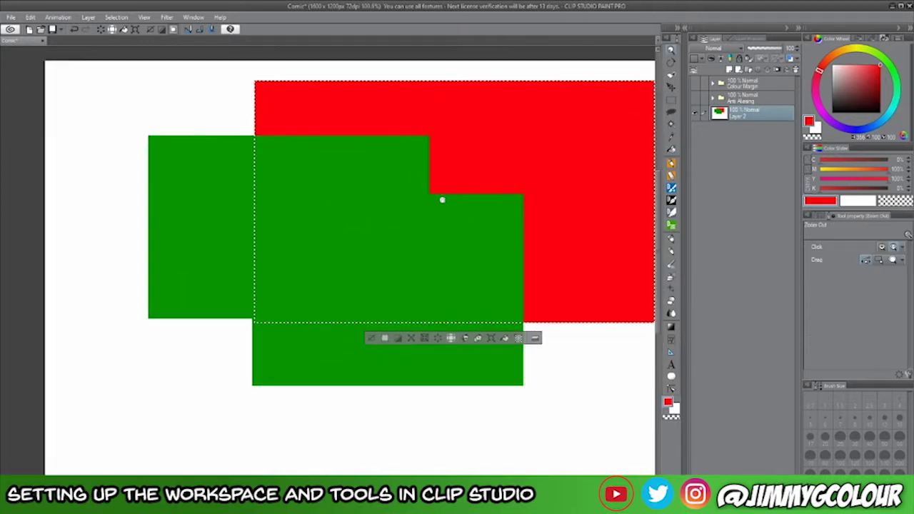
left_click_drag(486, 187, 411, 344)
key("ctrl+space")
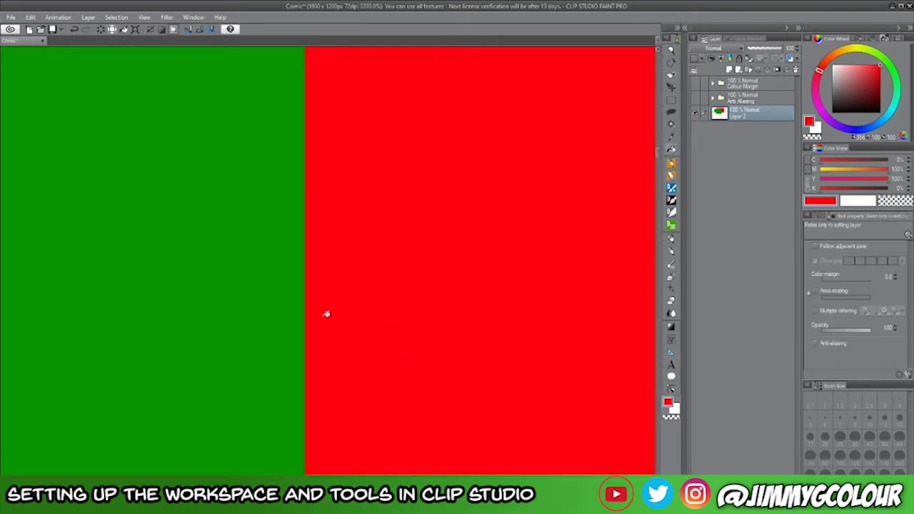
scroll(427, 351, "down", 10)
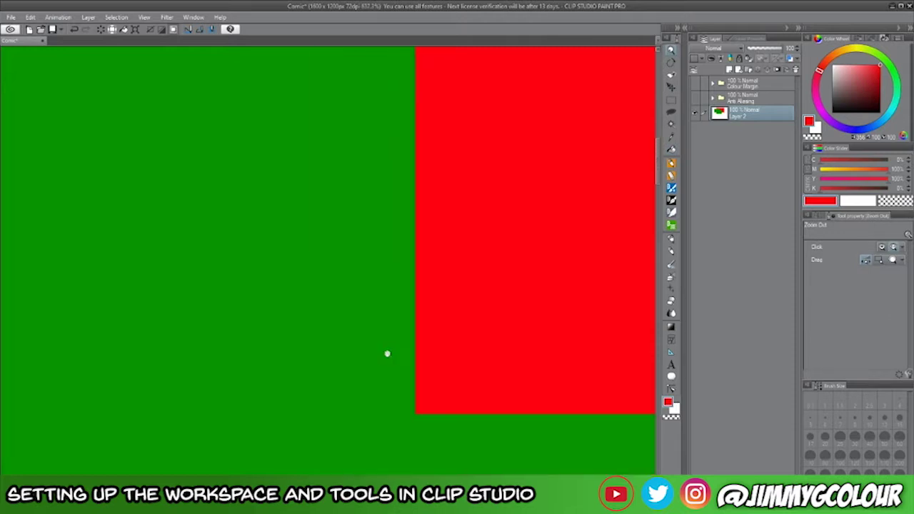
scroll(415, 242, "down", 5)
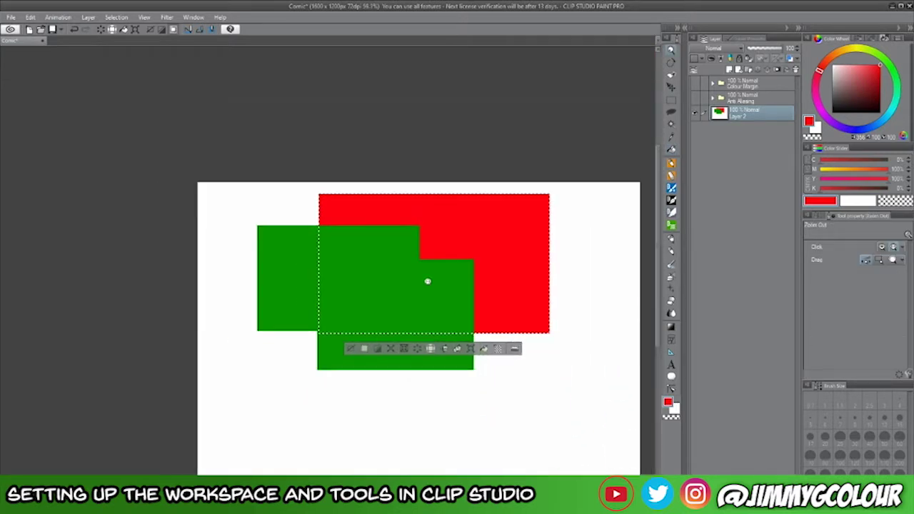
Undo the red fill, both green rectangle fills and all their selections.
key("ctrl+z")
key("ctrl+z")
key("ctrl+z")
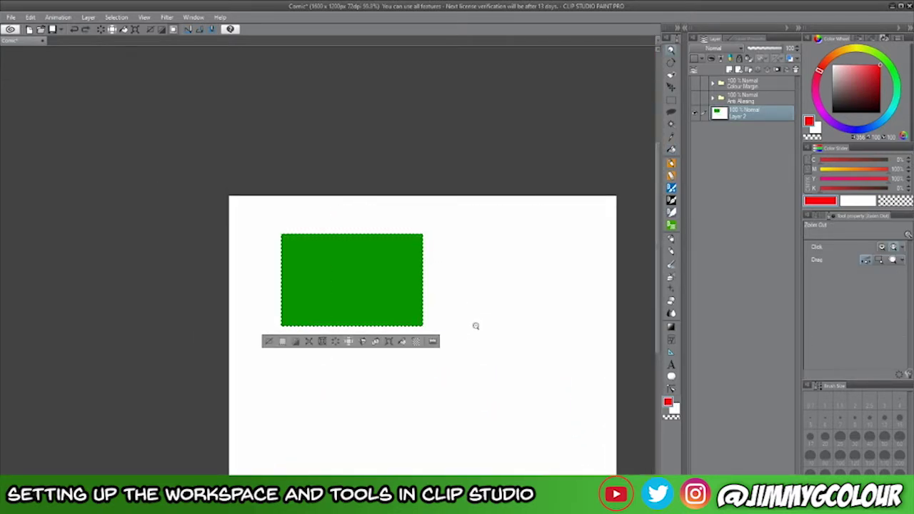
key("ctrl+z")
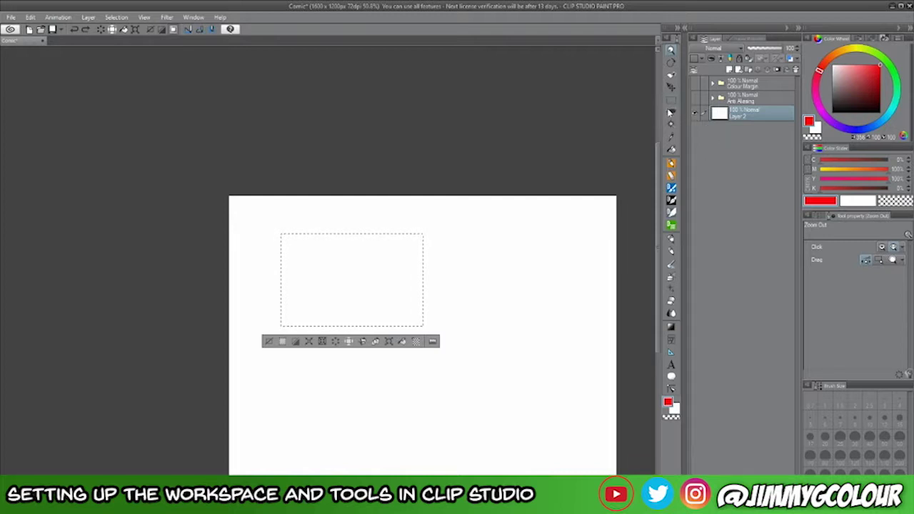
key("ctrl+z")
Show the Selection sub tools and draw two Ellipse selections one after the other on the canvas, clearing each one.
left_click(670, 105)
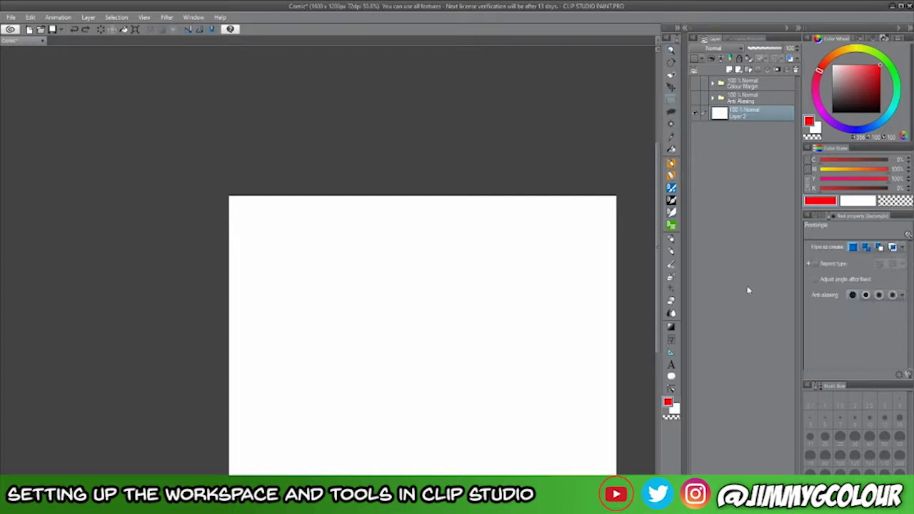
left_click(814, 215)
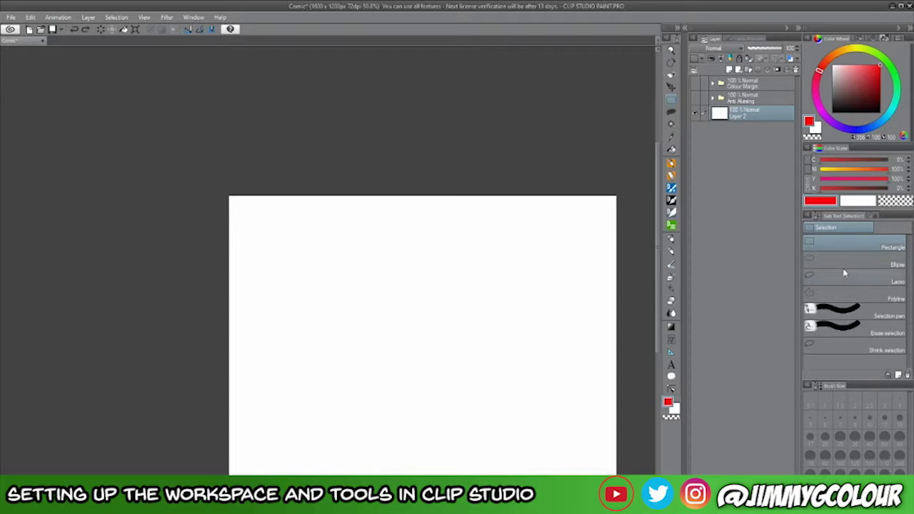
left_click(809, 259)
left_click_drag(307, 272, 510, 418)
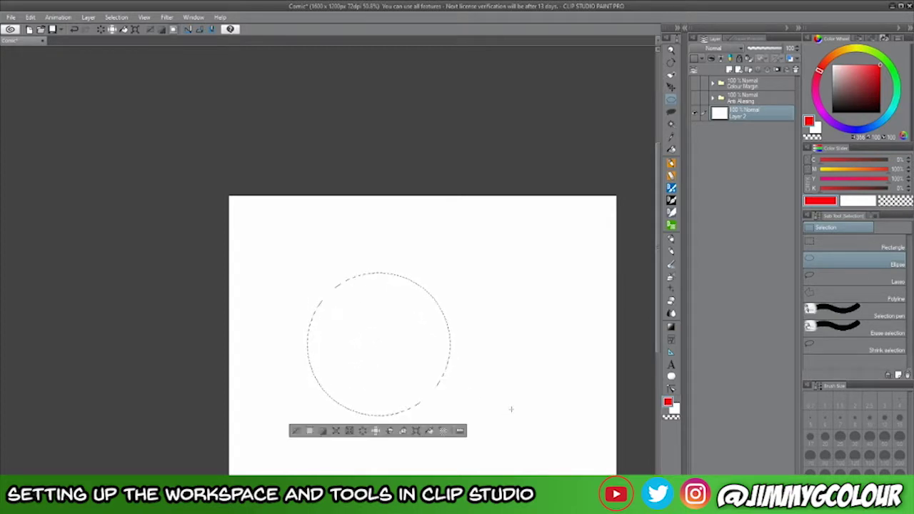
left_click(510, 406)
left_click_drag(342, 281, 468, 405)
left_click(500, 362)
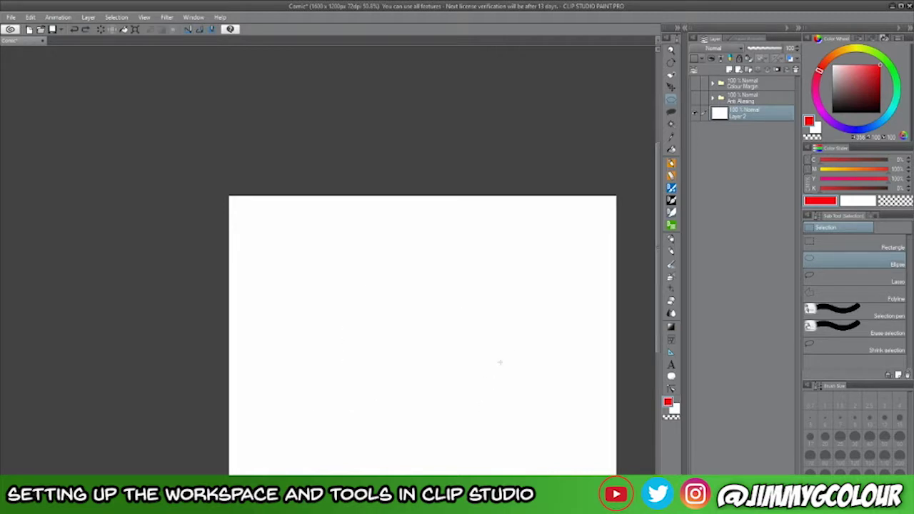
Draw a Rectangle selection near the middle of the canvas and clear it.
left_click(826, 243)
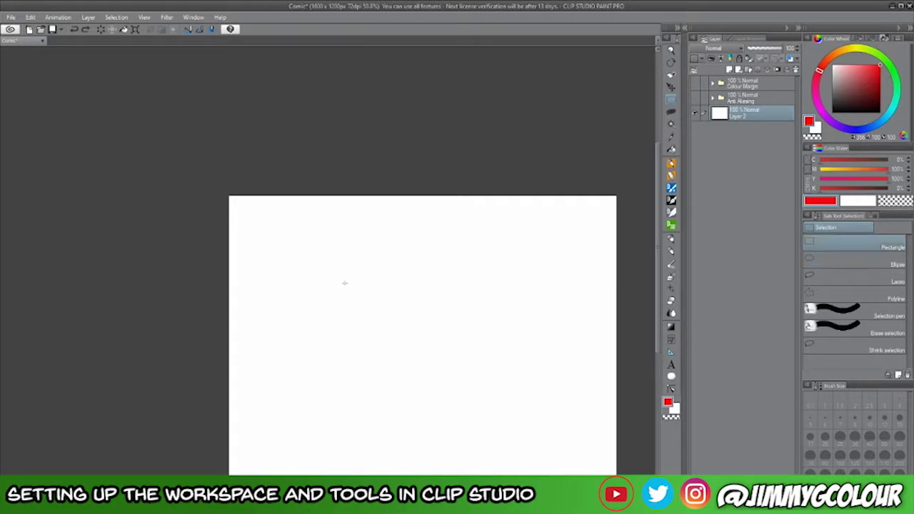
left_click_drag(313, 272, 482, 415)
left_click(482, 415)
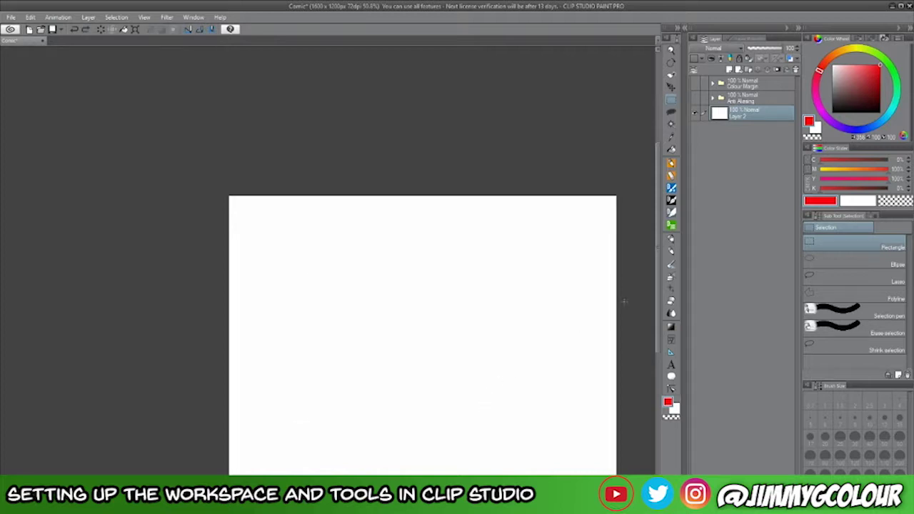
Draw a large rounded freehand selection in the middle of the canvas with the Lasso selection.
left_click(850, 281)
mouse_move(476, 263)
left_mouse_down()
mouse_move(410, 253)
mouse_move(379, 291)
mouse_move(431, 343)
mouse_move(387, 397)
mouse_move(345, 388)
mouse_move(328, 409)
mouse_move(407, 435)
mouse_move(501, 373)
mouse_move(558, 308)
mouse_move(514, 256)
mouse_move(482, 267)
mouse_move(492, 232)
mouse_move(480, 224)
mouse_move(479, 264)
mouse_move(418, 269)
mouse_move(343, 296)
mouse_move(344, 373)
mouse_move(443, 400)
mouse_move(524, 324)
mouse_move(511, 238)
mouse_move(452, 213)
left_mouse_up()
key("ctrl+d")
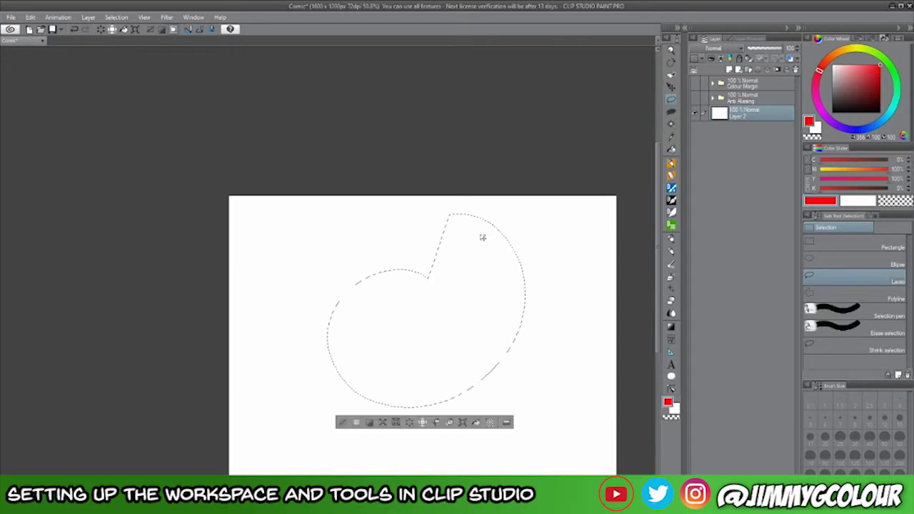
Clear the freehand Lasso selection and return to the Selection tool.
left_click(452, 279)
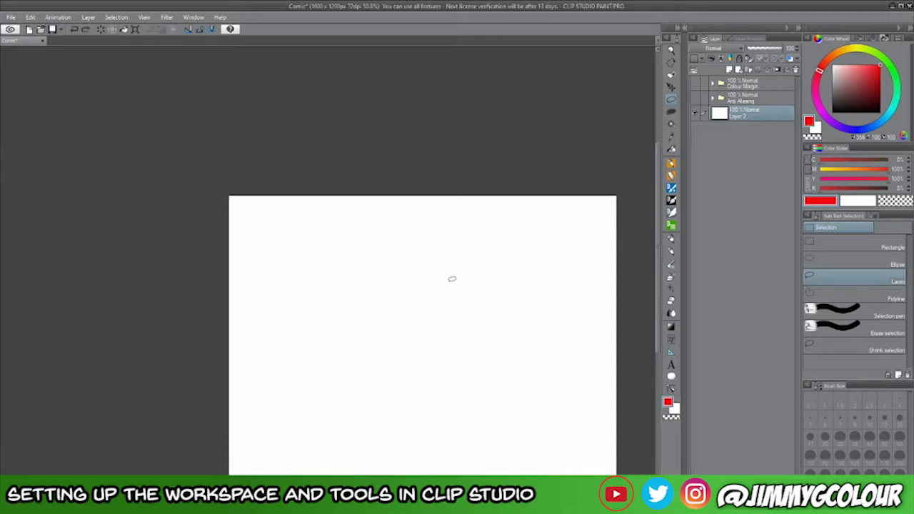
left_click(672, 113)
left_click(670, 100)
Draw a large four-sided Polyline selection across the canvas and fill it with red.
key("/")
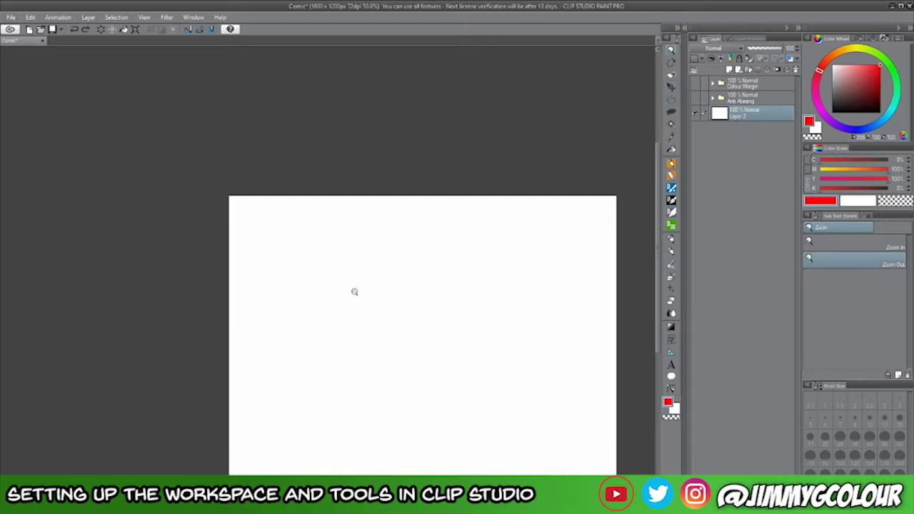
left_click_drag(355, 292, 383, 279)
key("m")
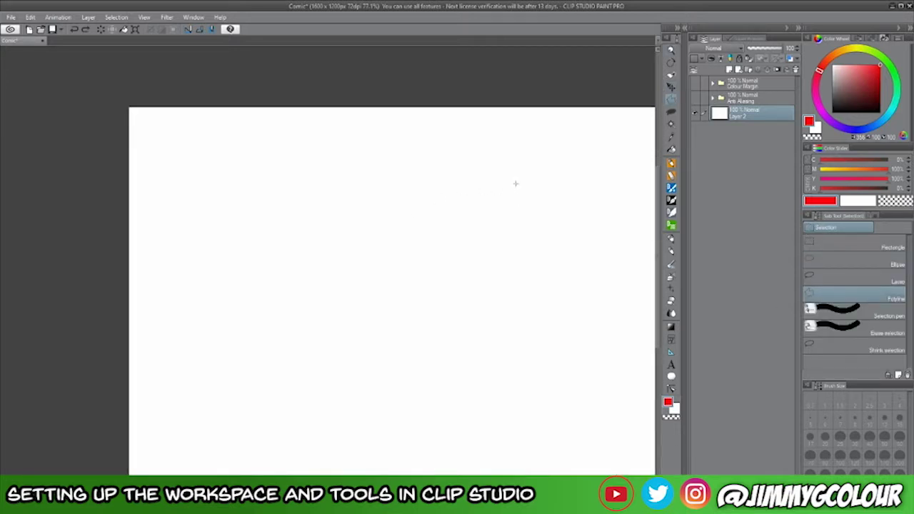
scroll(368, 236, "up", 1)
left_click(195, 166)
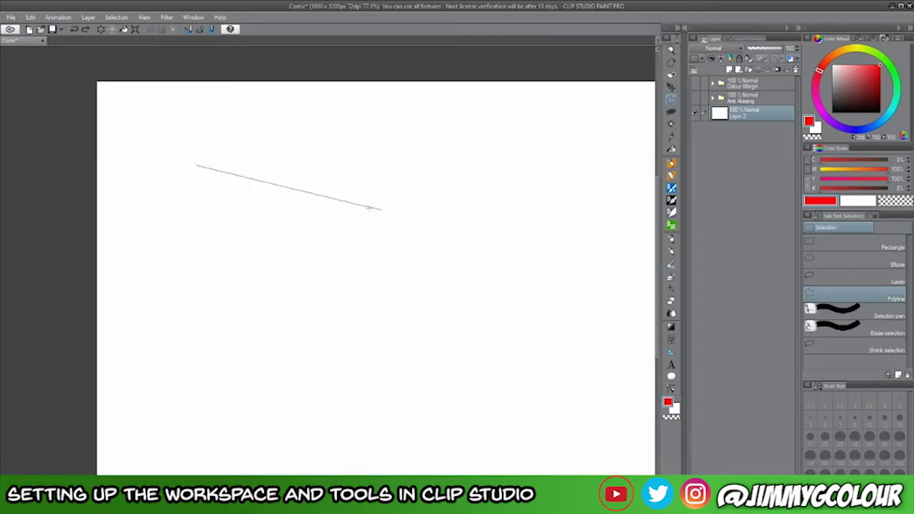
left_click(562, 92)
left_click(564, 375)
left_click(168, 400)
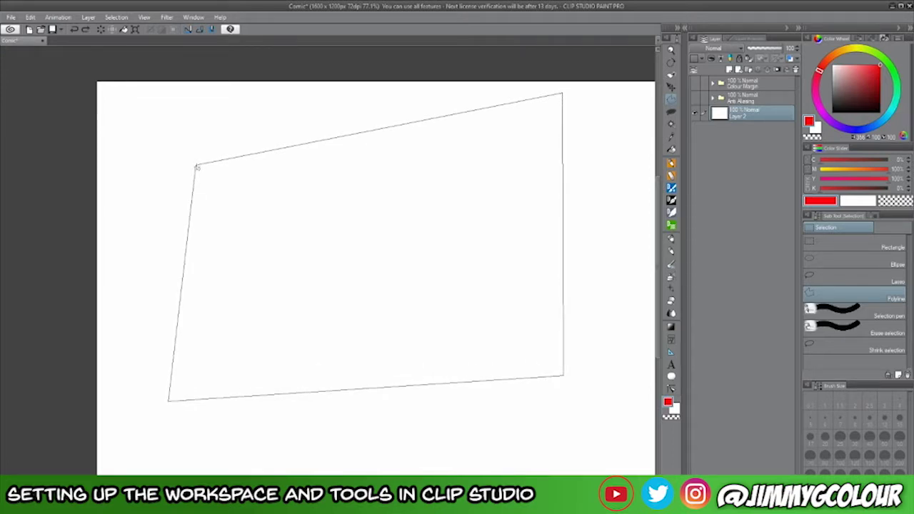
left_click(197, 167)
left_click(197, 167)
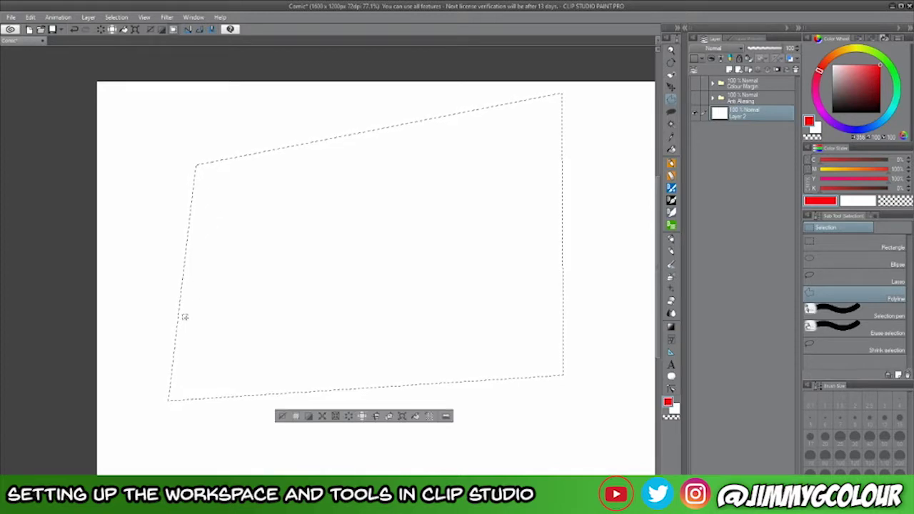
left_click(416, 416)
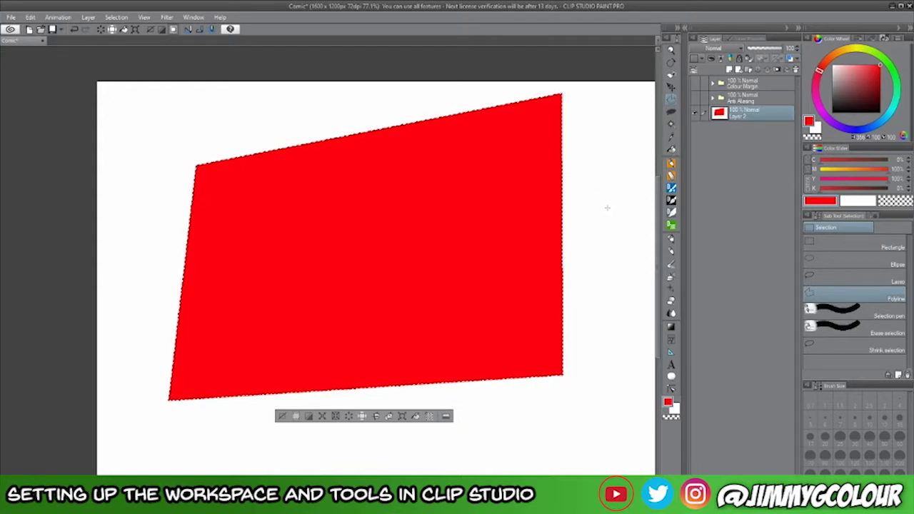
Draw a second four-sided Polyline selection overlapping the lower part of the red shape and fill it with bright green.
left_click(248, 462)
left_click(597, 430)
left_click(608, 209)
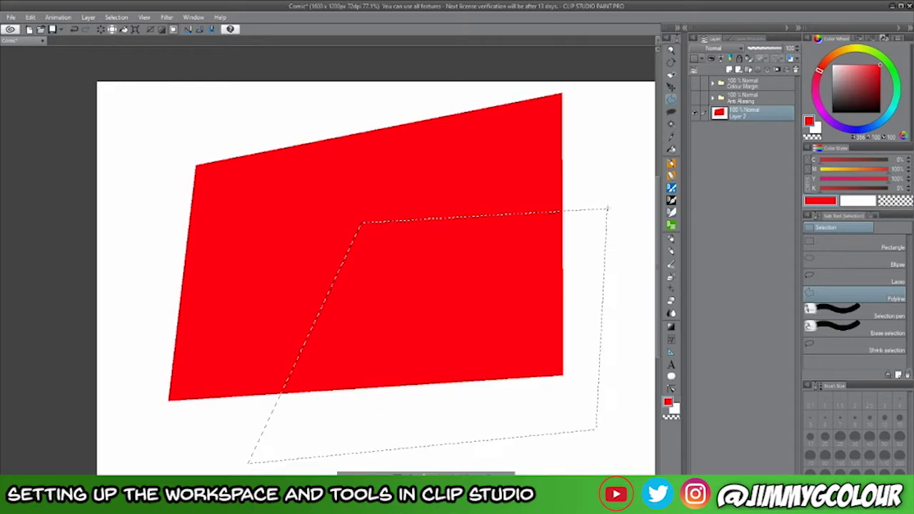
left_click(672, 152)
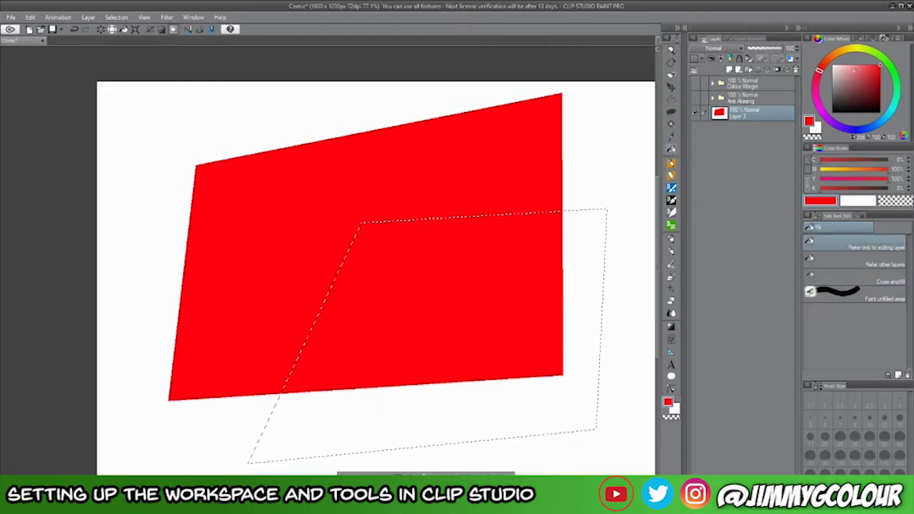
left_click(874, 53)
left_click(584, 321)
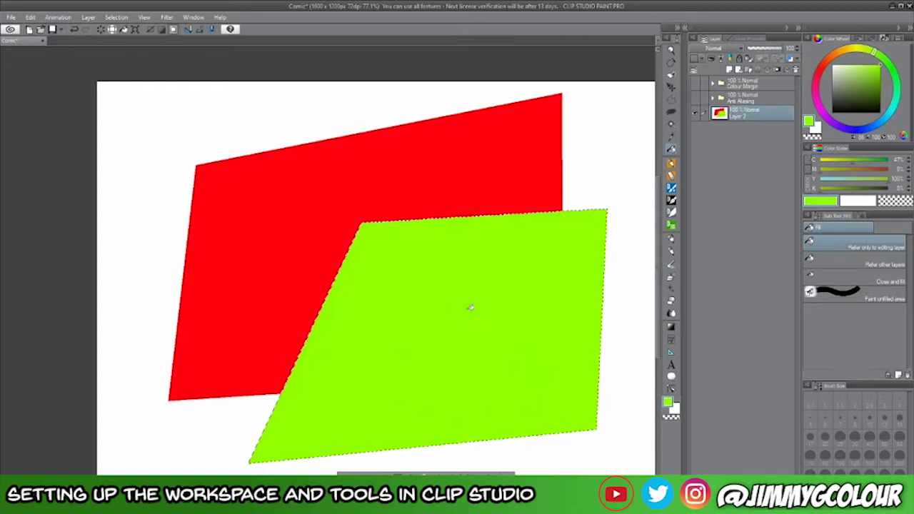
Undo the red and green polygon fills and both Polyline selections.
key("ctrl+z")
key("ctrl+z")
key("ctrl+z")
key("ctrl+z")
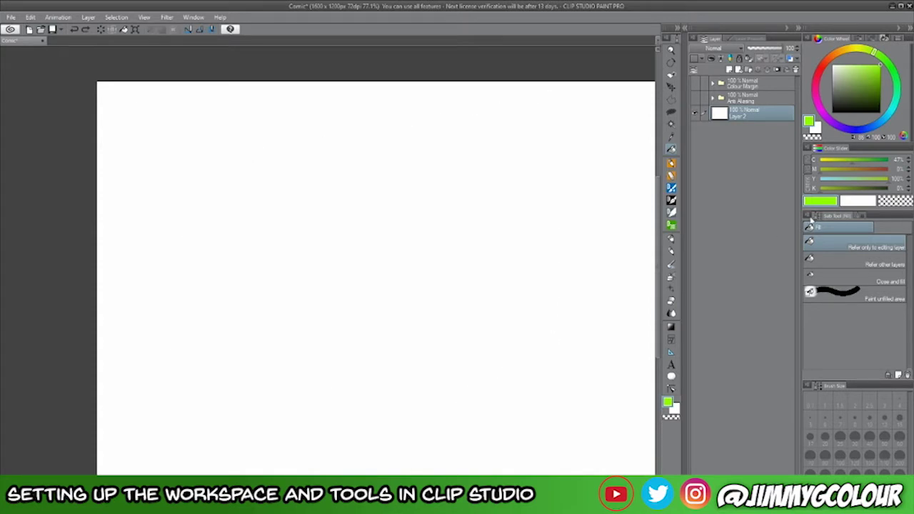
Show the sub tools of the Selection, Figure, Auto select and Eyedropper tools one after the other.
left_click(671, 100)
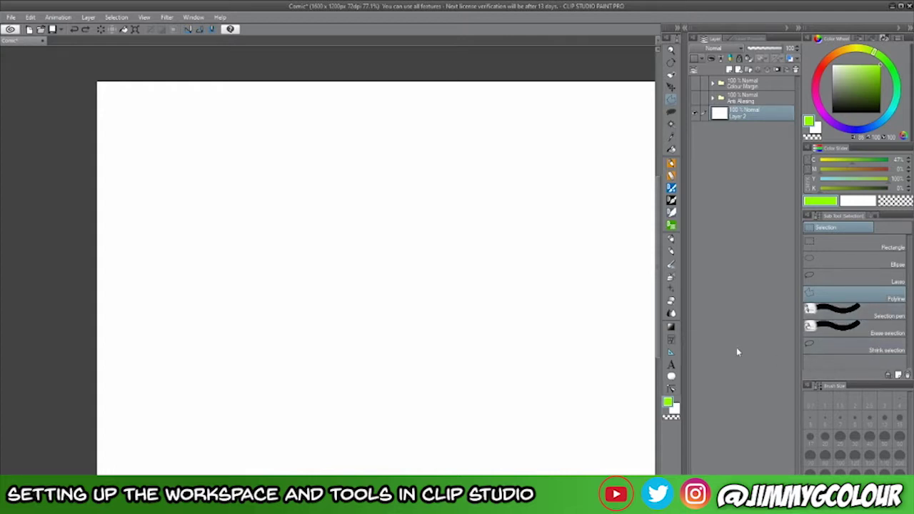
left_click(672, 112)
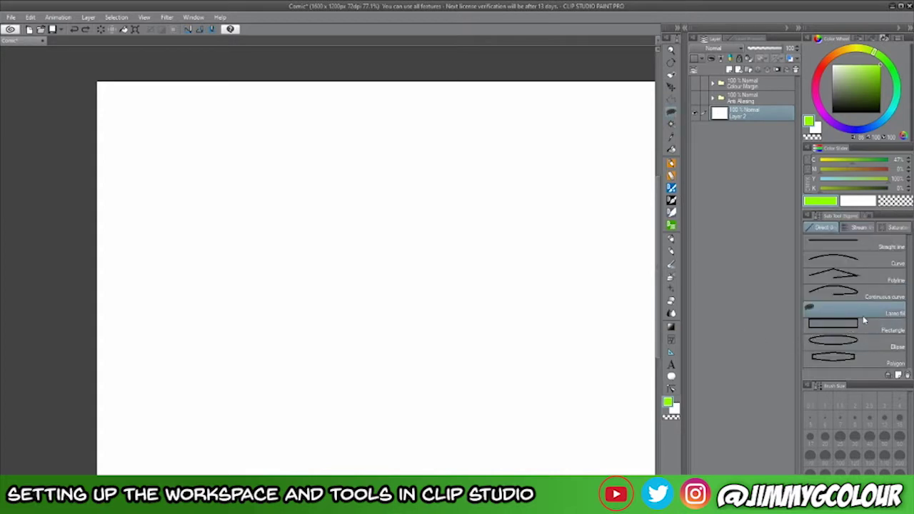
left_click(671, 123)
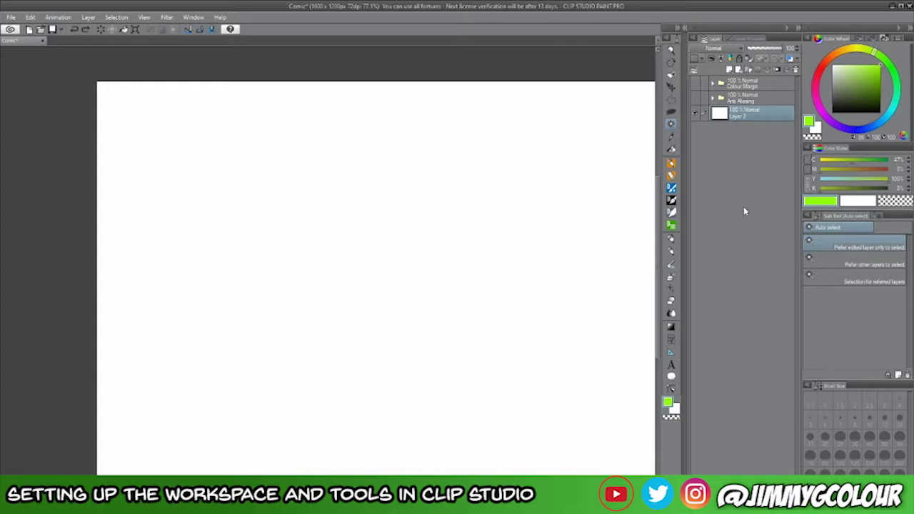
left_click_drag(551, 317, 503, 293)
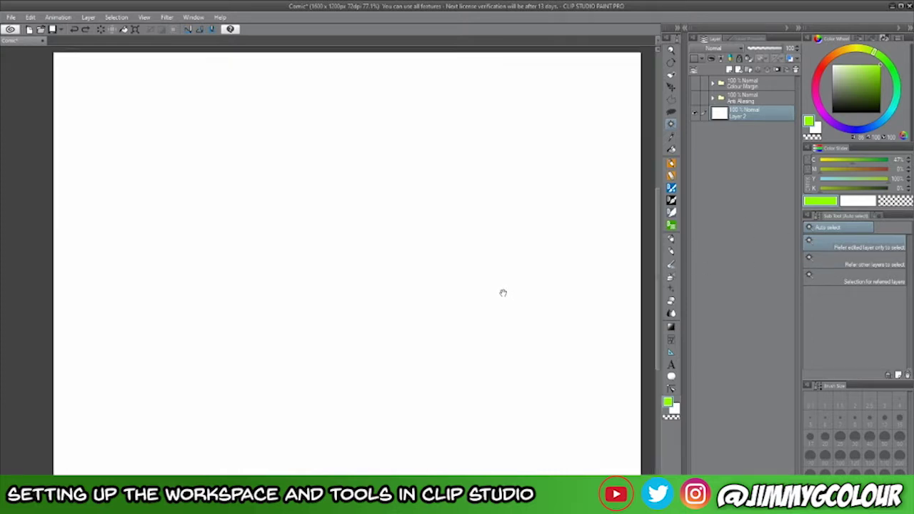
scroll(503, 293, "down", 3)
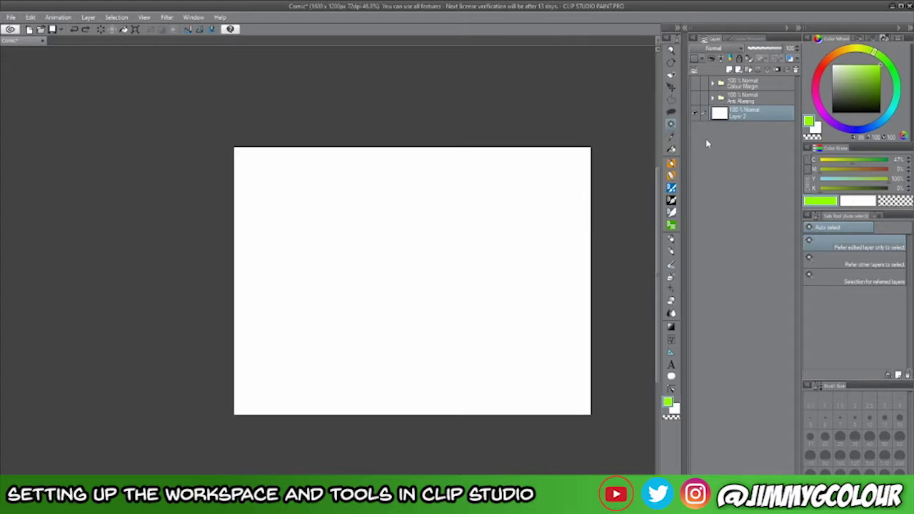
left_click_drag(508, 261, 451, 266)
scroll(467, 271, "up", 1)
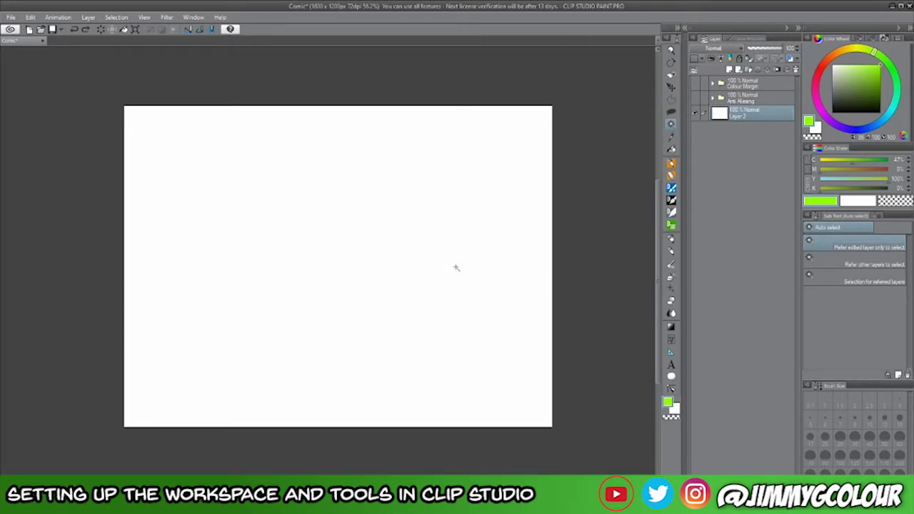
left_click_drag(445, 257, 449, 284)
key("ctrl+space")
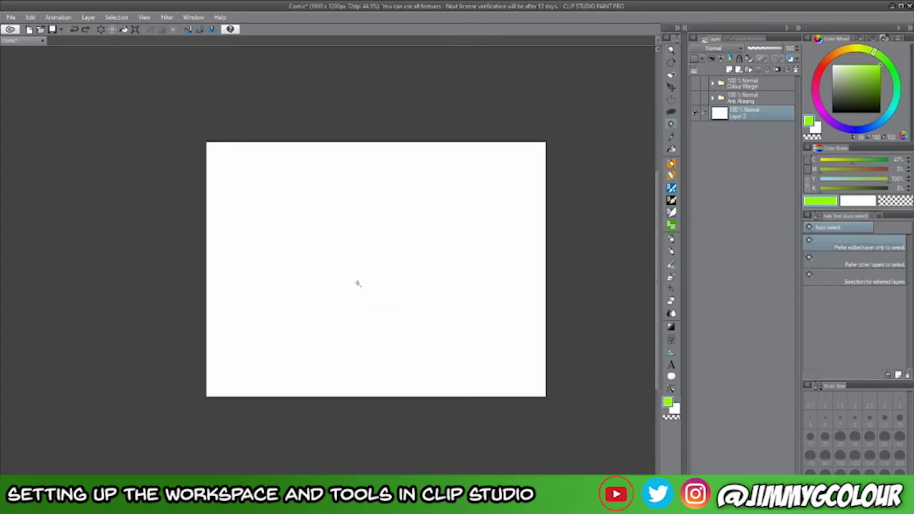
left_click(671, 138)
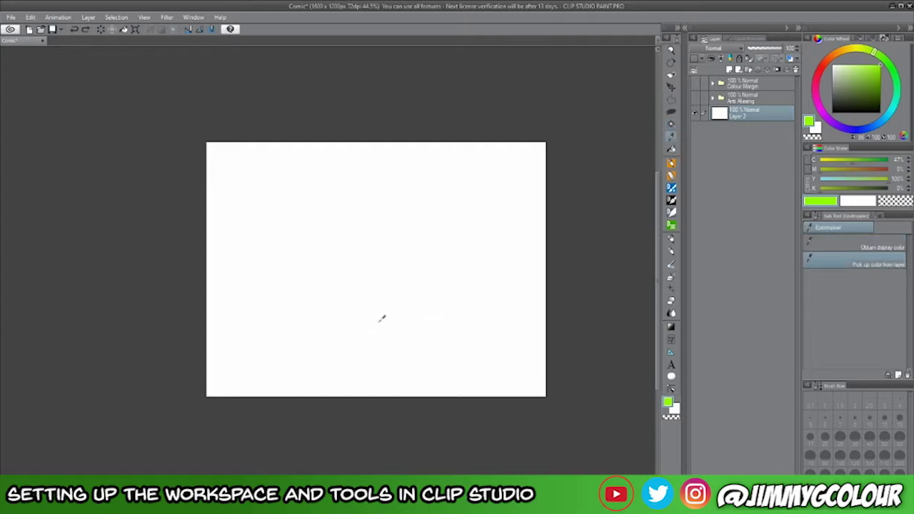
left_click(671, 99)
left_click(239, 175)
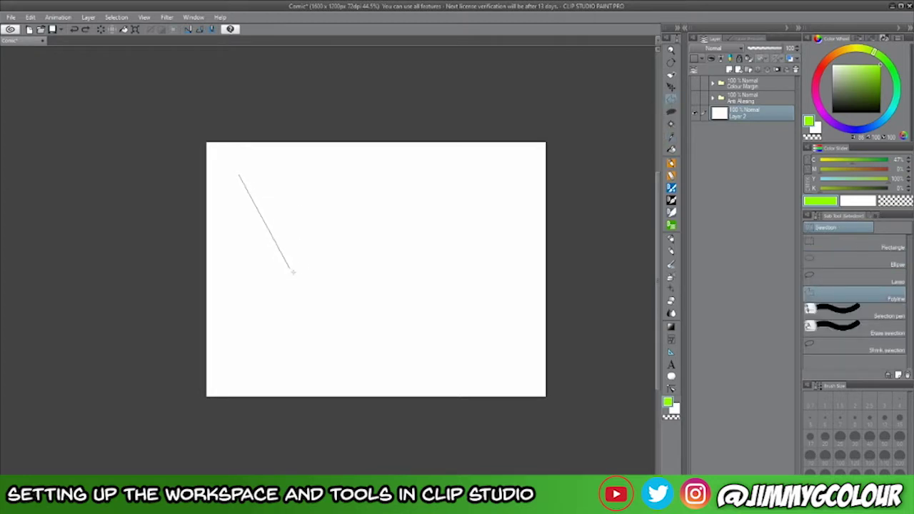
double_click(359, 212)
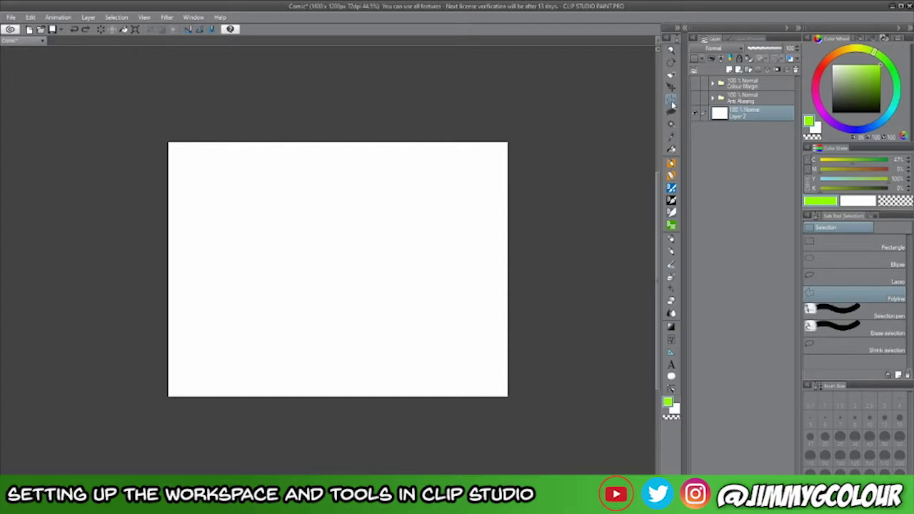
Draw a small Rectangle selection near the canvas's upper left corner and fill it with the current green.
left_click(844, 241)
left_click_drag(190, 163, 265, 215)
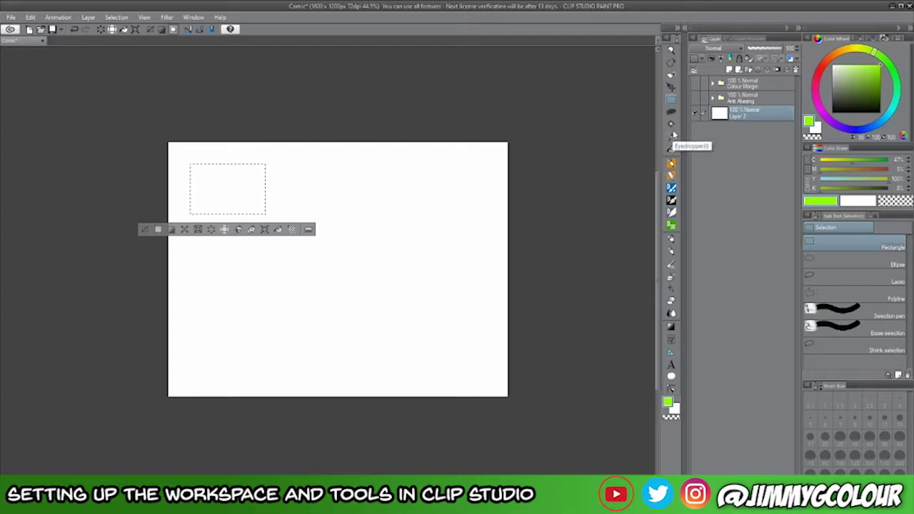
left_click(280, 230)
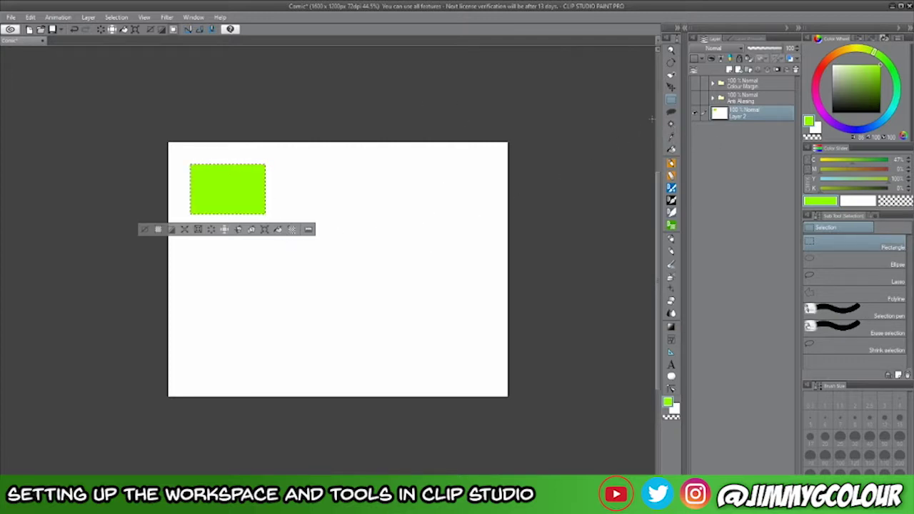
Draw a larger Rectangle selection in the lower right part of the canvas and set the drawing colour to orange.
left_click_drag(336, 269, 457, 351)
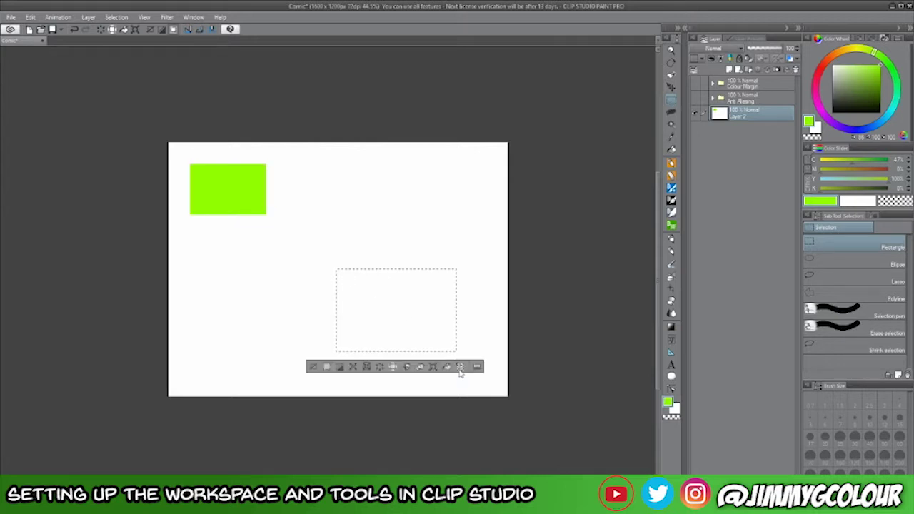
left_click(843, 57)
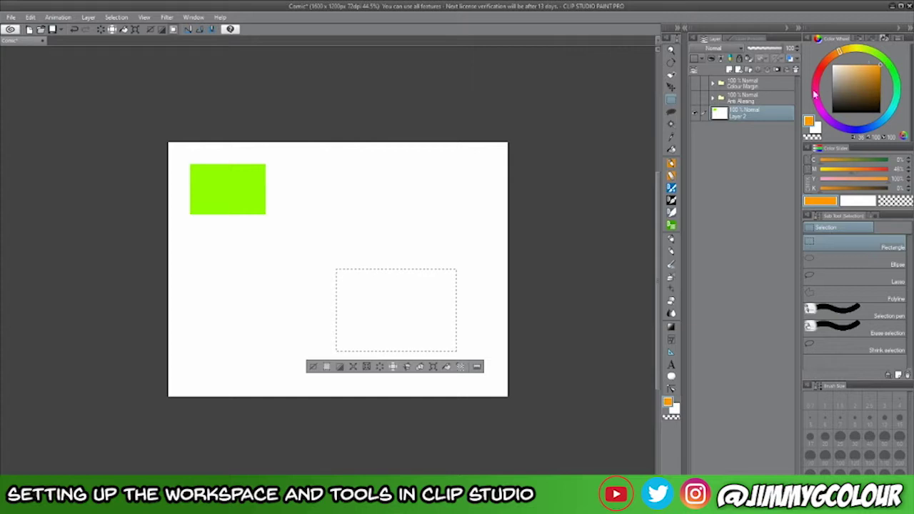
Pick up the first rectangle's green with the Eyedropper and fill the second rectangular selection with it.
left_click(671, 137)
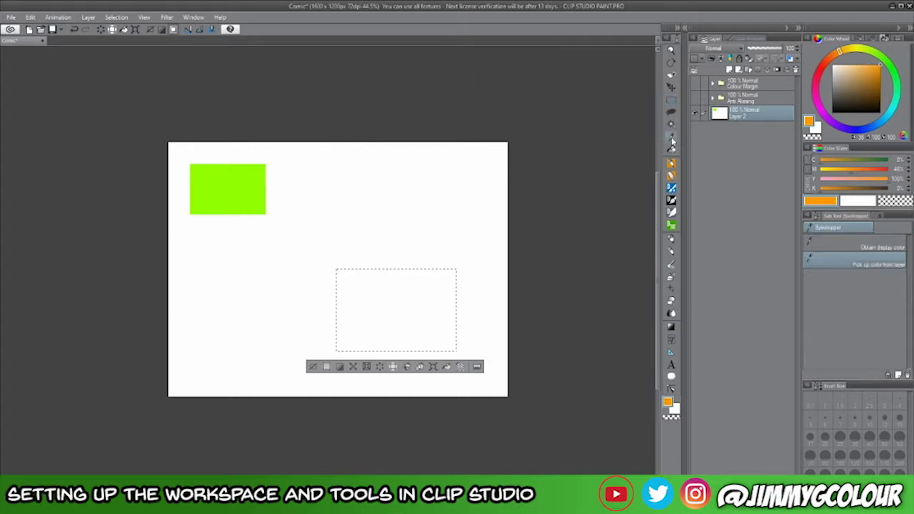
left_click(252, 184)
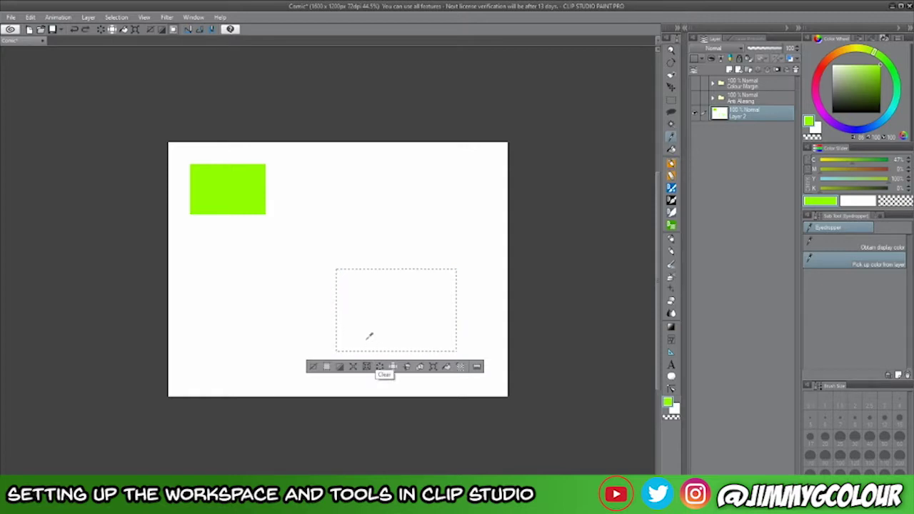
left_click(671, 151)
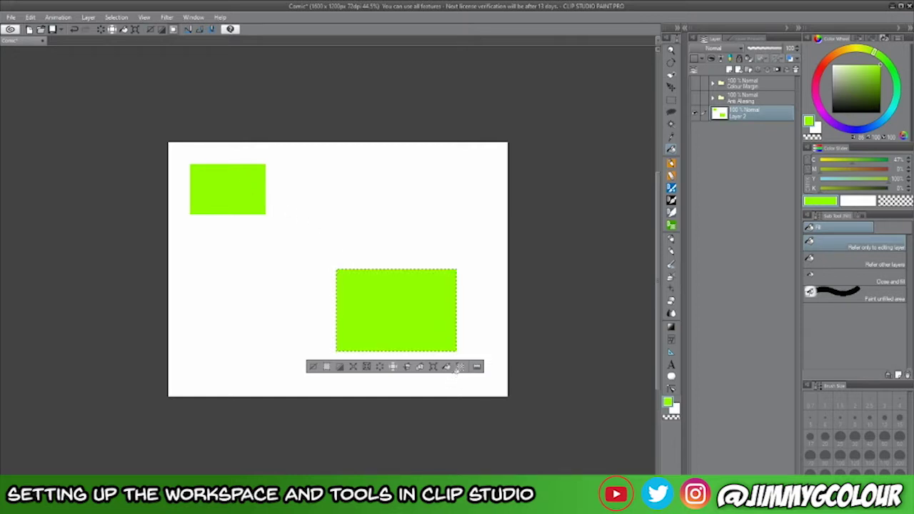
Empty the second rectangular selection, switch to dark red, and fill it again with green picked up from the first rectangle.
key("Delete")
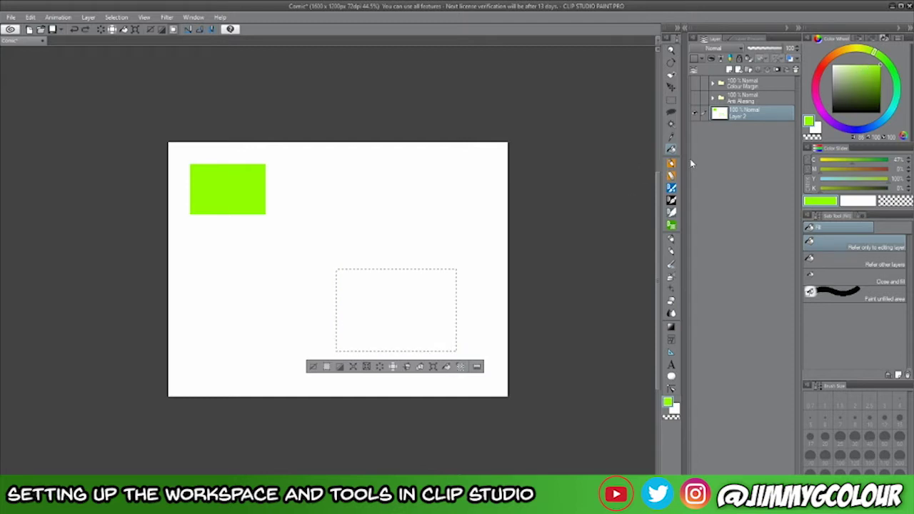
left_click(822, 69)
left_click(878, 80)
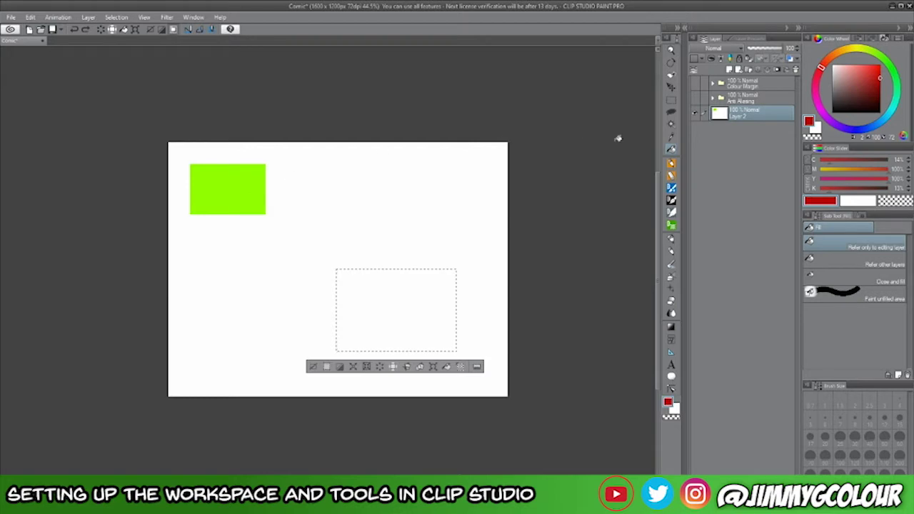
left_click(243, 184)
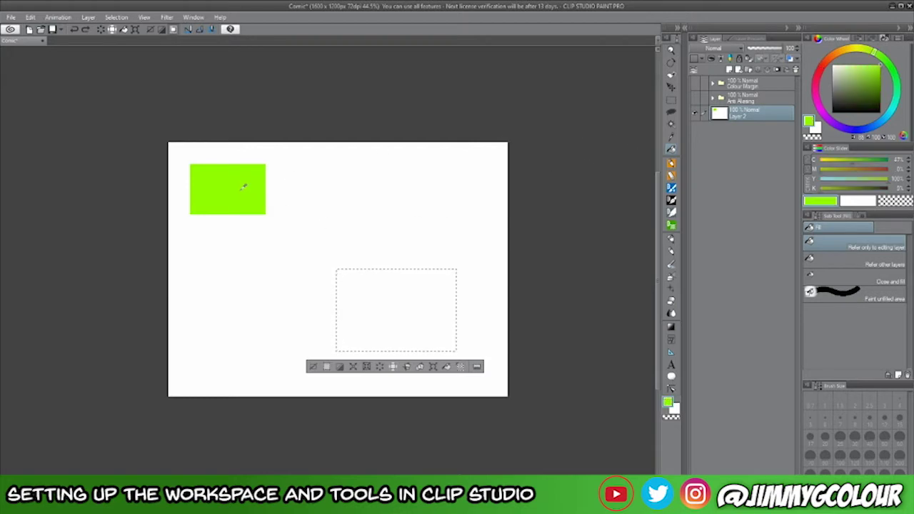
left_click(392, 311)
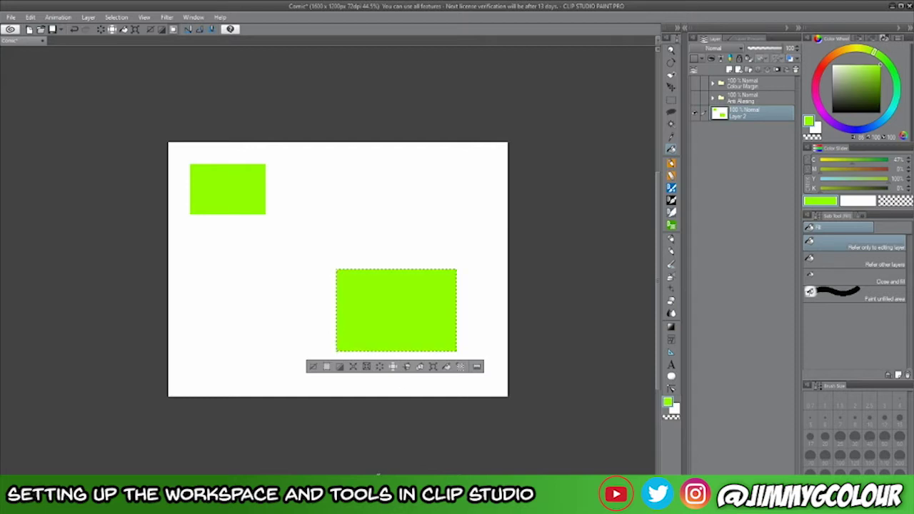
Undo the second rectangle's green fill and clear its selection.
key("ctrl+z")
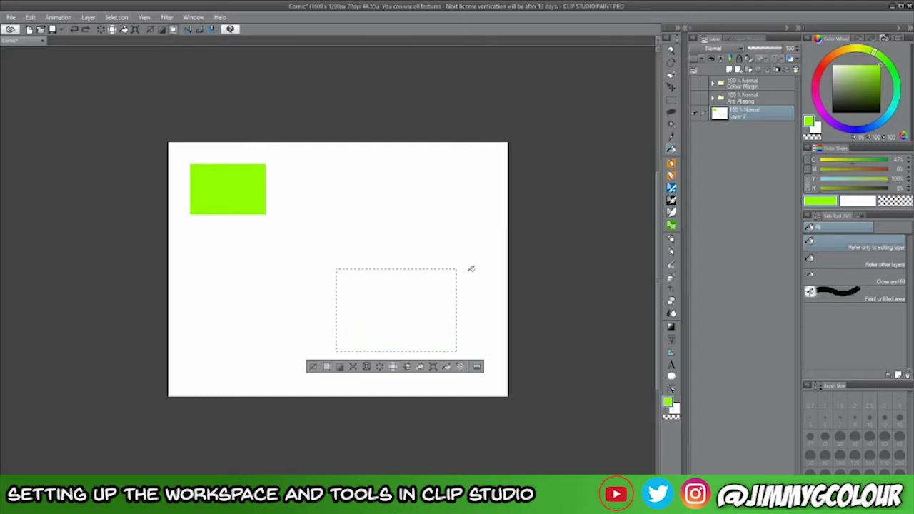
left_click(313, 367)
Draw a rounded red shape with Lasso fill in the lower right part of the canvas, and undo it.
left_click(671, 112)
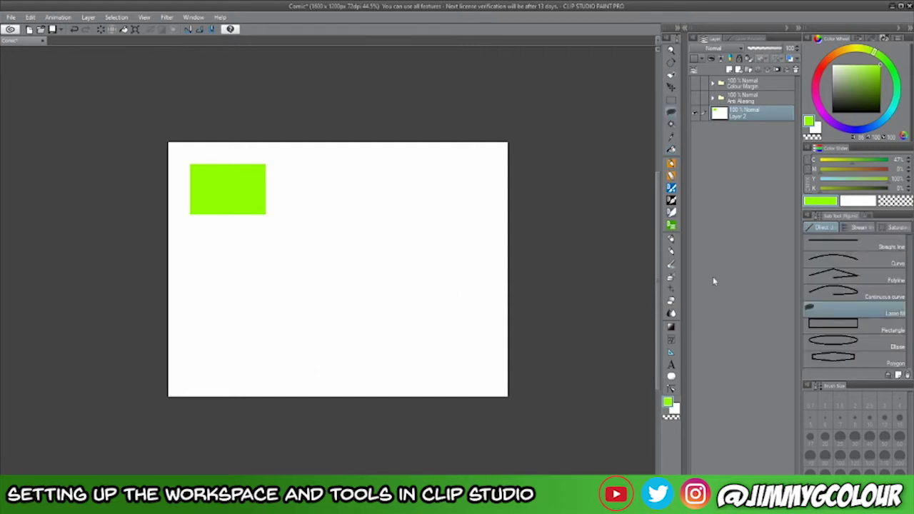
left_click(823, 68)
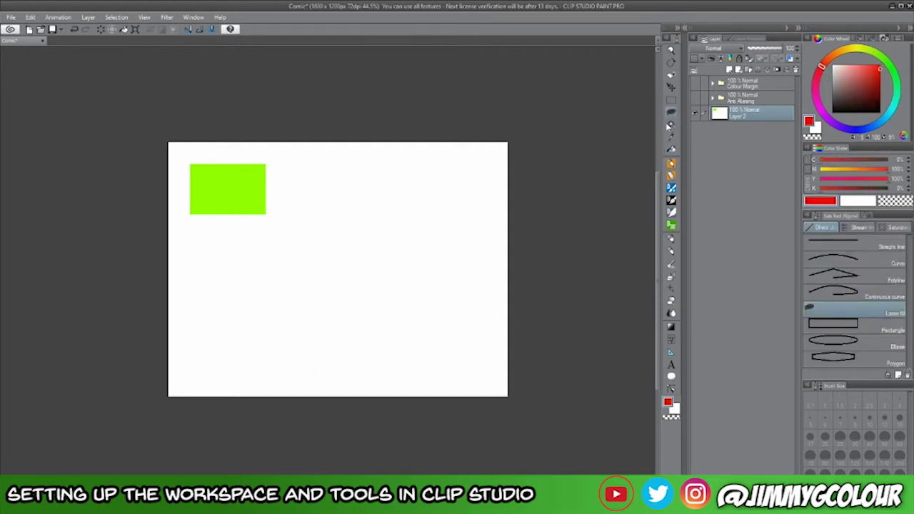
mouse_move(416, 229)
left_mouse_down()
mouse_move(359, 282)
mouse_move(432, 277)
mouse_move(420, 228)
left_mouse_up()
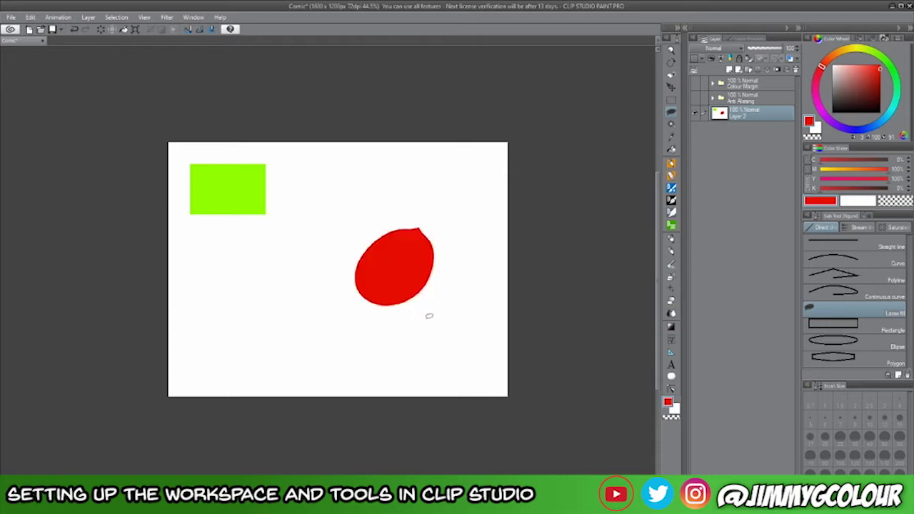
key("ctrl+z")
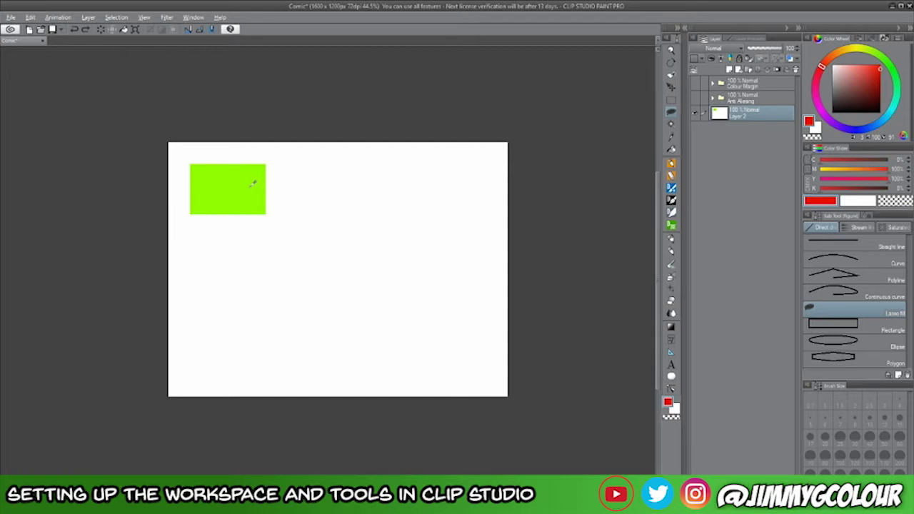
Pick up the rectangle's green with the Eyedropper and draw a rounded Lasso fill shape in the canvas's lower right part.
left_click(252, 184, "alt")
mouse_move(436, 236)
left_mouse_down()
mouse_move(375, 248)
mouse_move(396, 323)
mouse_move(462, 280)
mouse_move(435, 236)
left_mouse_up()
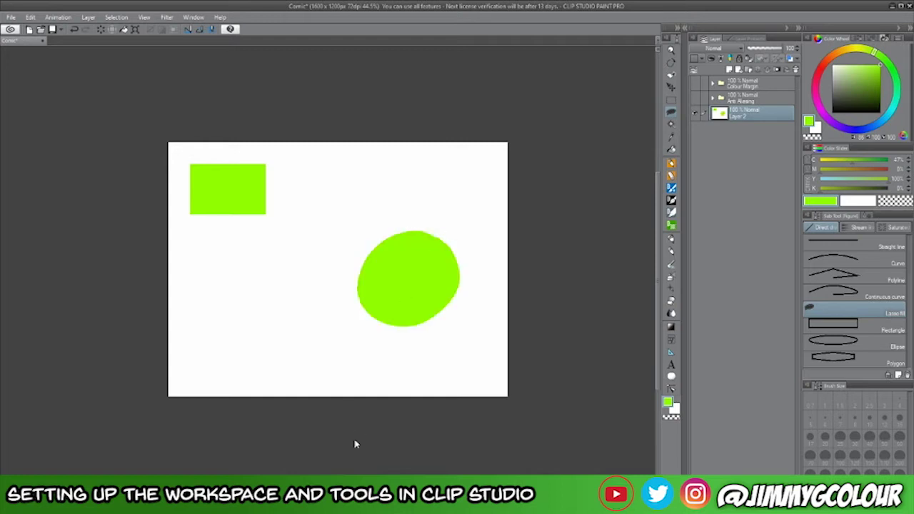
Undo the green Lasso fill shape and the earlier edits back through the first rectangle's fill, and clear its selection.
key("ctrl+z")
key("ctrl+z")
key("ctrl+z")
key("ctrl+z")
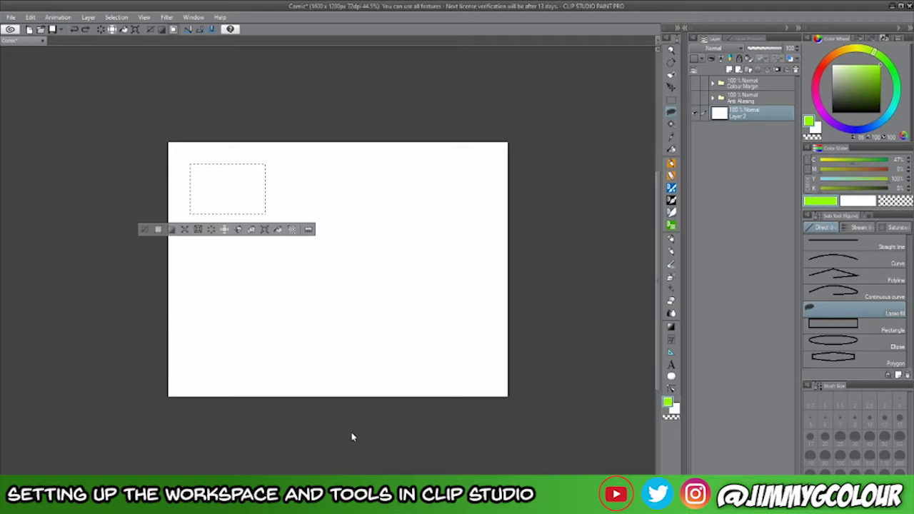
left_click(145, 229)
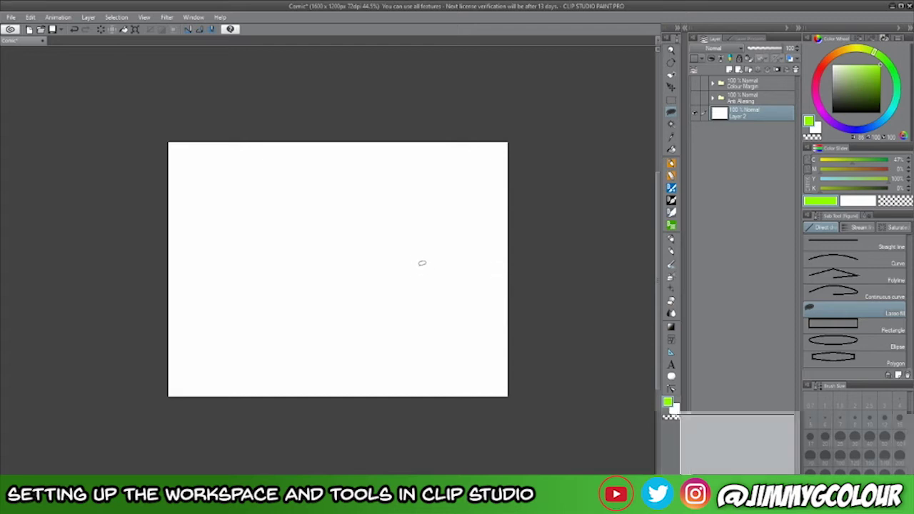
scroll(411, 281, "down", 3)
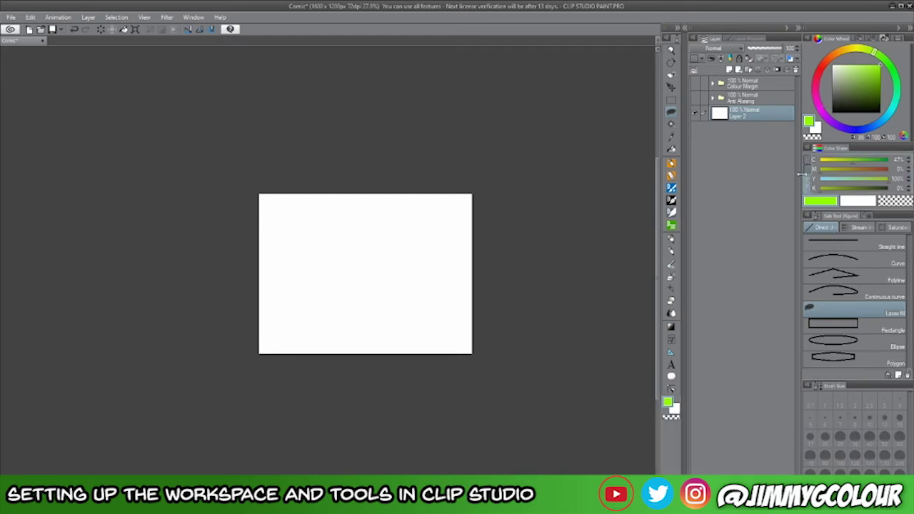
left_click_drag(799, 164, 794, 167)
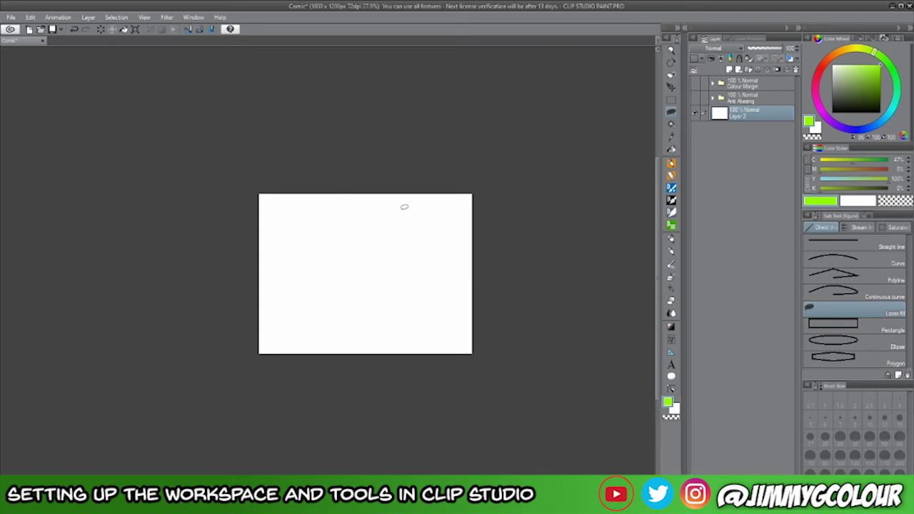
key("ctrl+space")
mouse_move(397, 256)
left_mouse_down()
mouse_move(377, 271)
mouse_move(469, 271)
mouse_move(332, 262)
mouse_move(433, 271)
mouse_move(414, 260)
mouse_move(416, 288)
left_mouse_up()
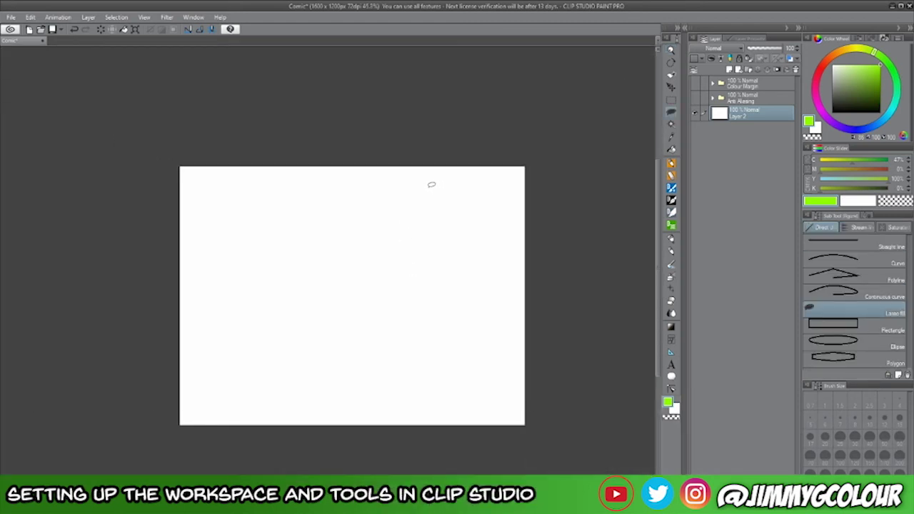
key("space")
left_click_drag(420, 270, 403, 236)
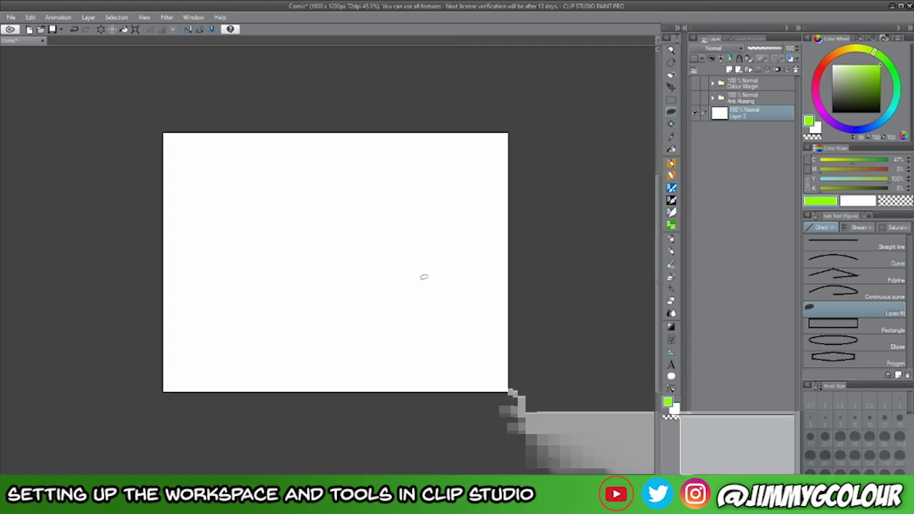